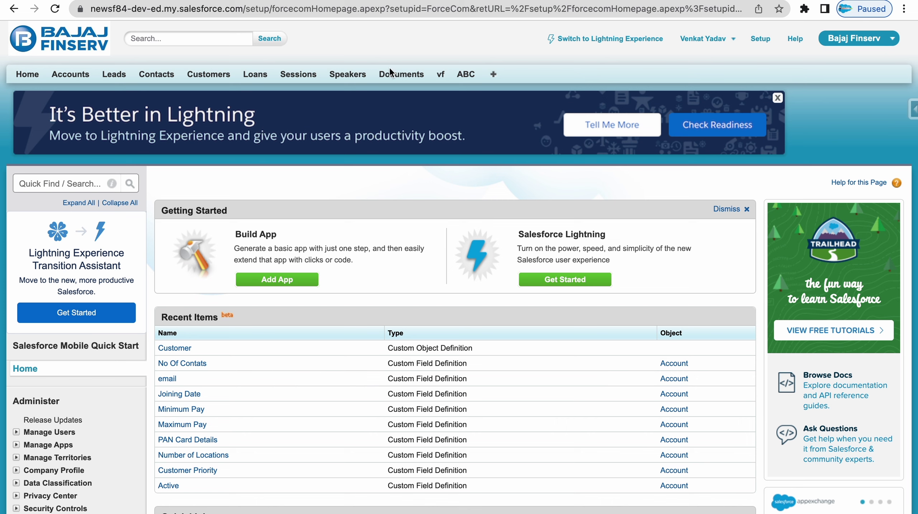
Step: Open the Apps page under Create in the Build section of Setup
click(760, 39)
scroll(139, 151, down, 15)
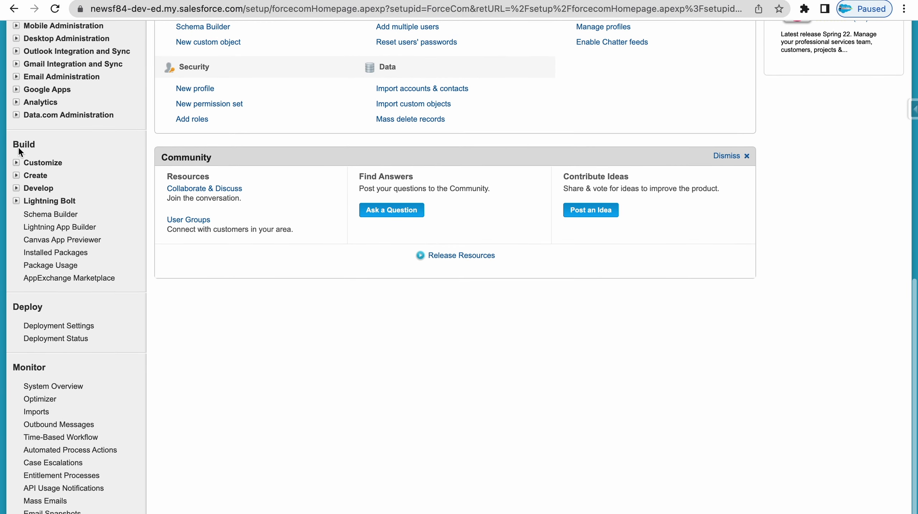
click(17, 181)
click(42, 190)
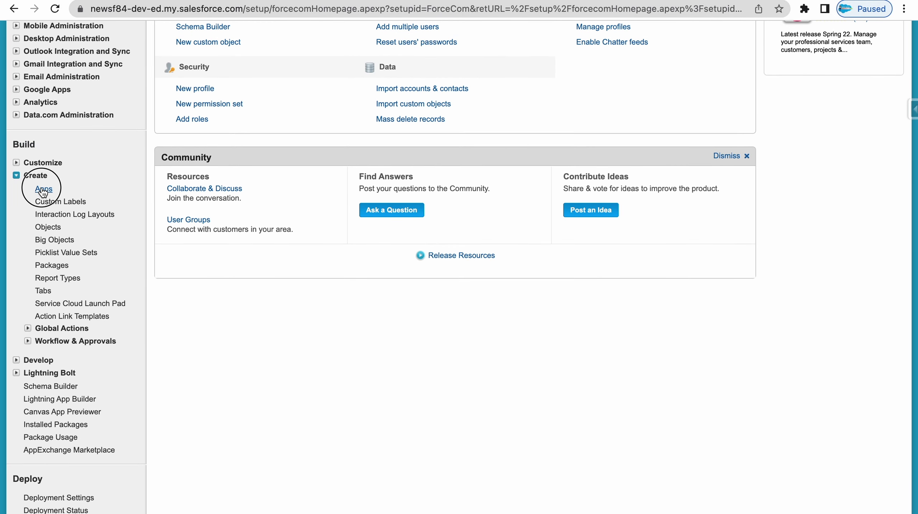
scroll(200, 227, down, 5)
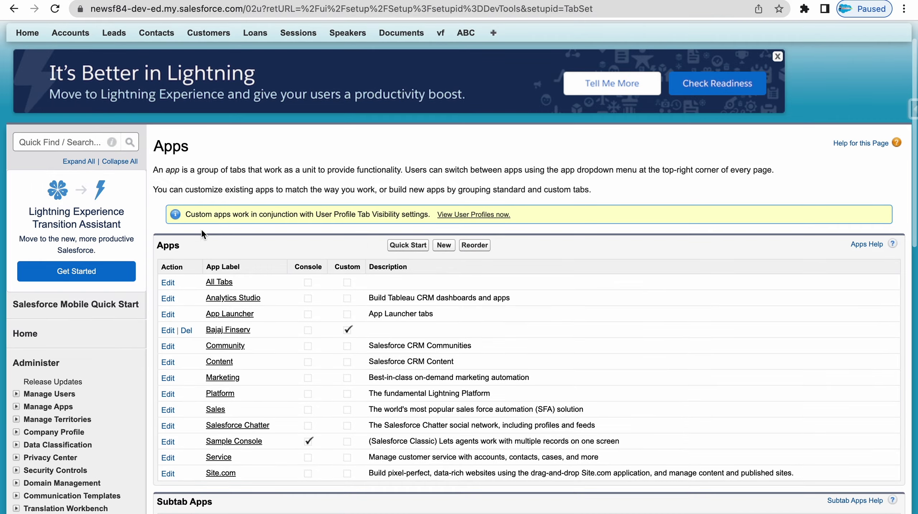
scroll(272, 339, down, 2)
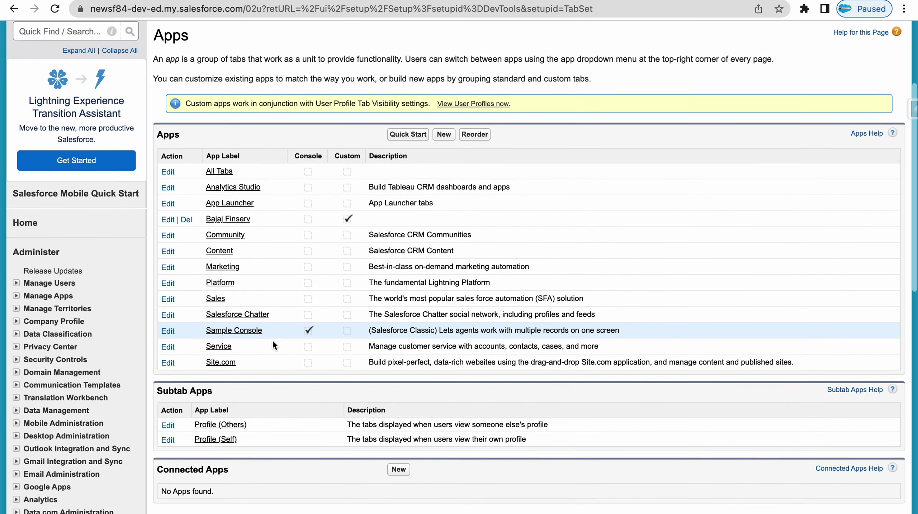
scroll(274, 335, up, 4)
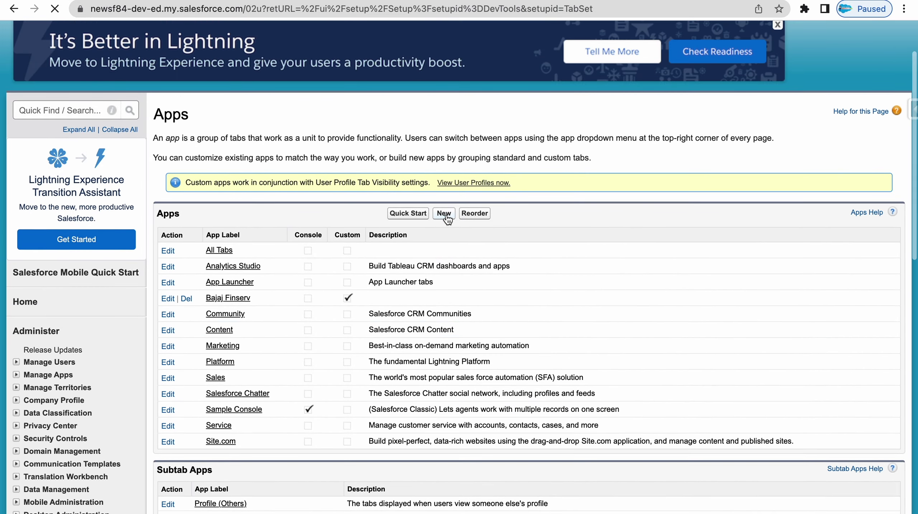
Step: Start a new app of type Custom app and set its label and name to ClassicApp
click(445, 213)
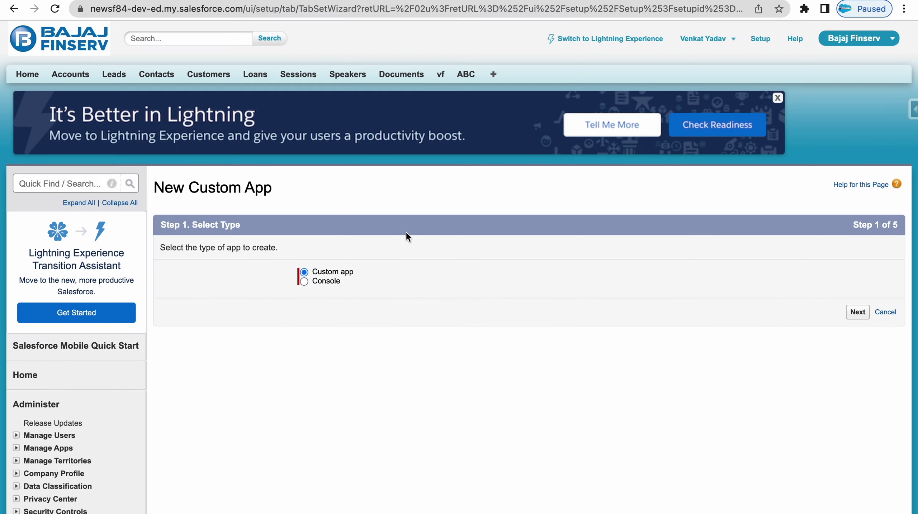
click(858, 312)
click(492, 306)
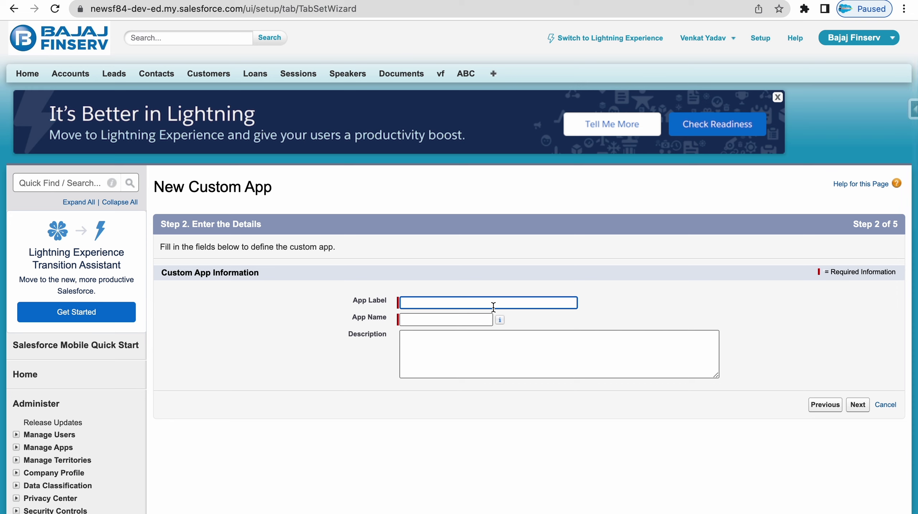
text(ClassicApp)
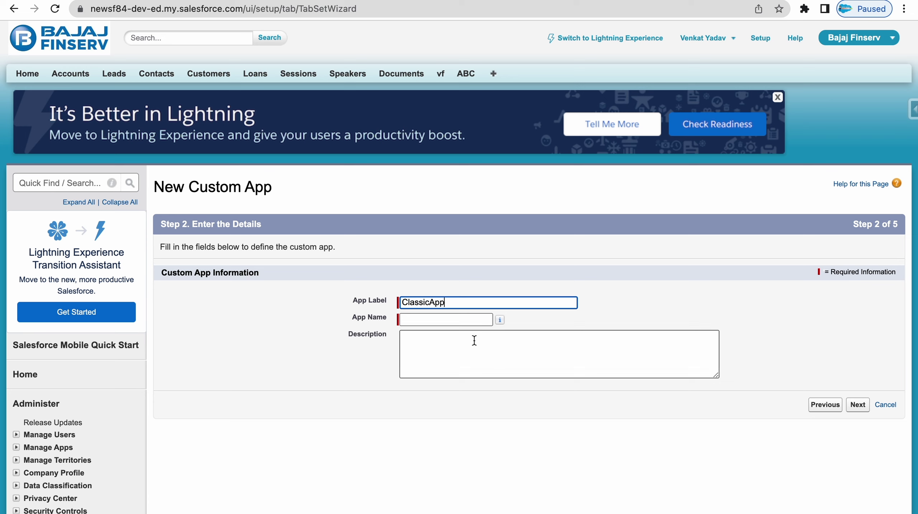
key(Tab)
key(Tab)
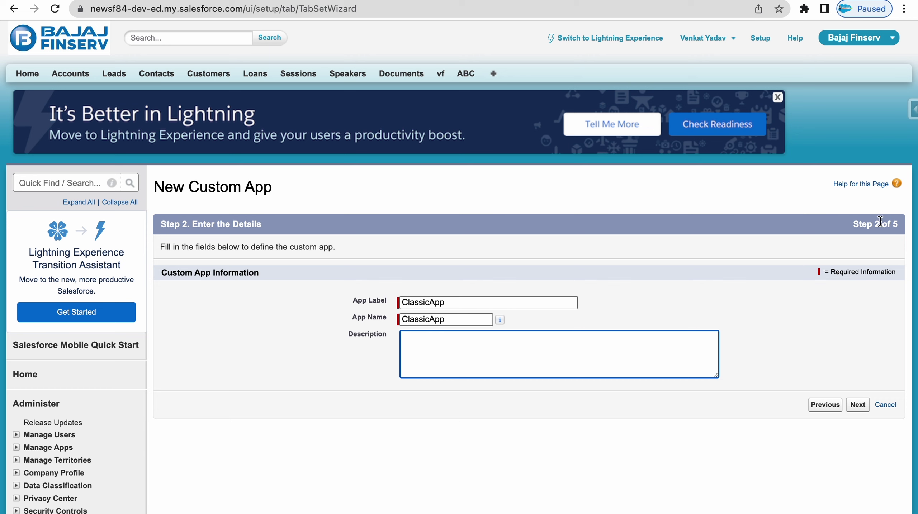
click(860, 407)
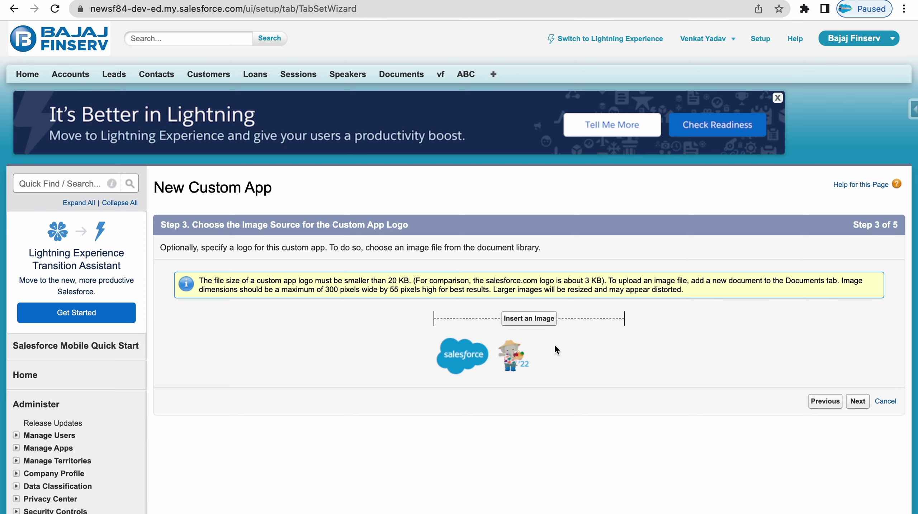
Step: View the images and file locations available for the app logo without choosing one
click(514, 319)
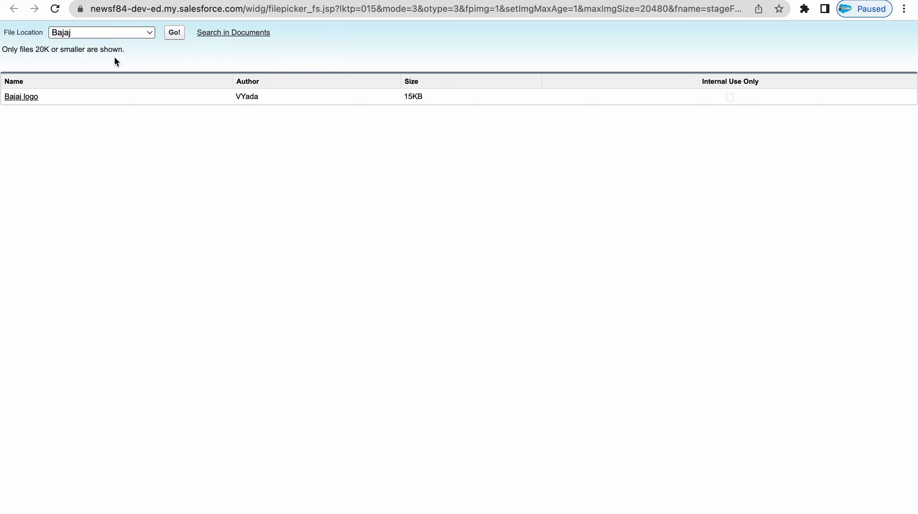
click(123, 33)
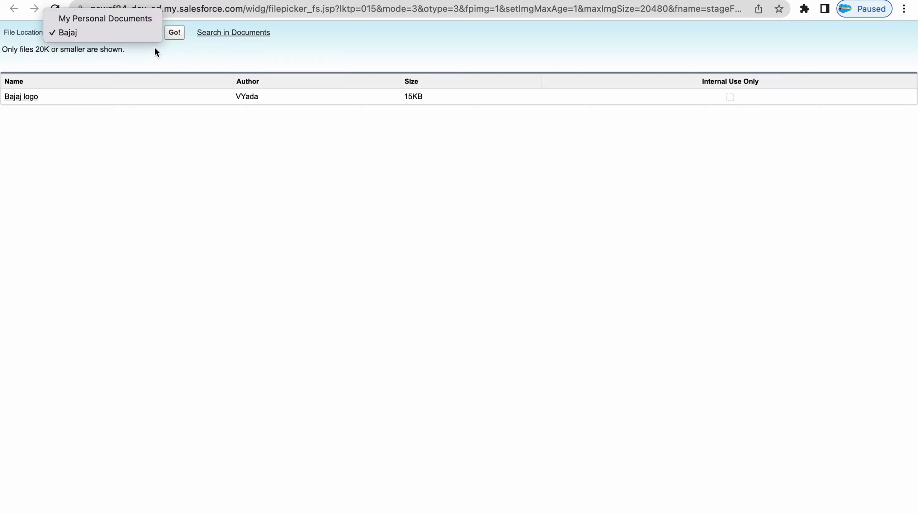
click(338, 41)
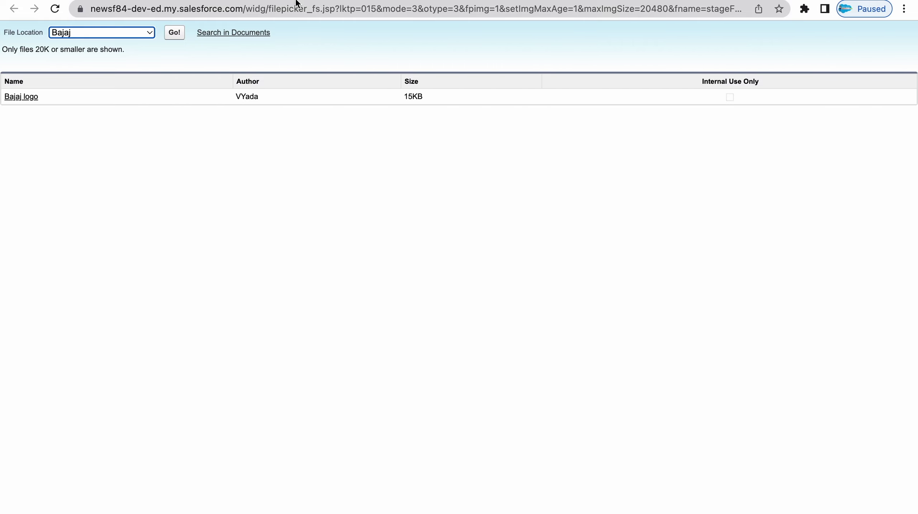
key(super+w)
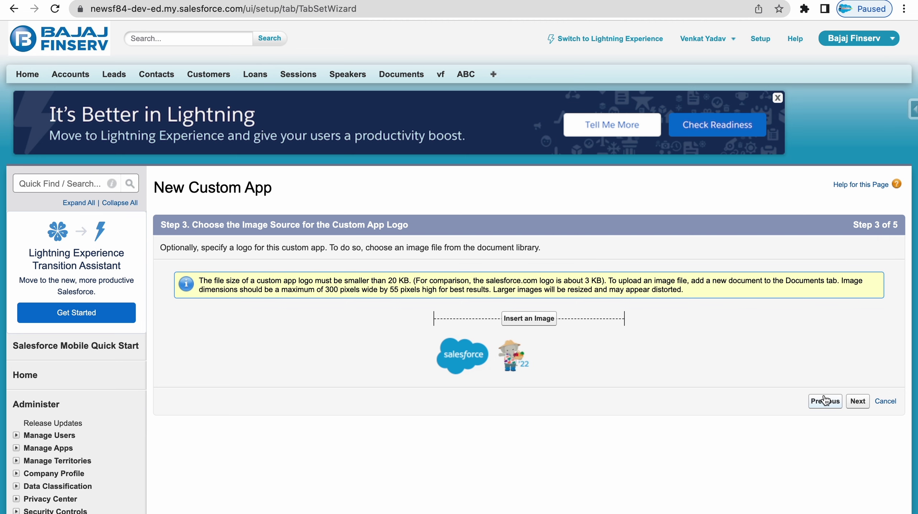
Step: Continue without a custom logo and add the Accounts, Chatter and Cases tabs to the app
click(865, 402)
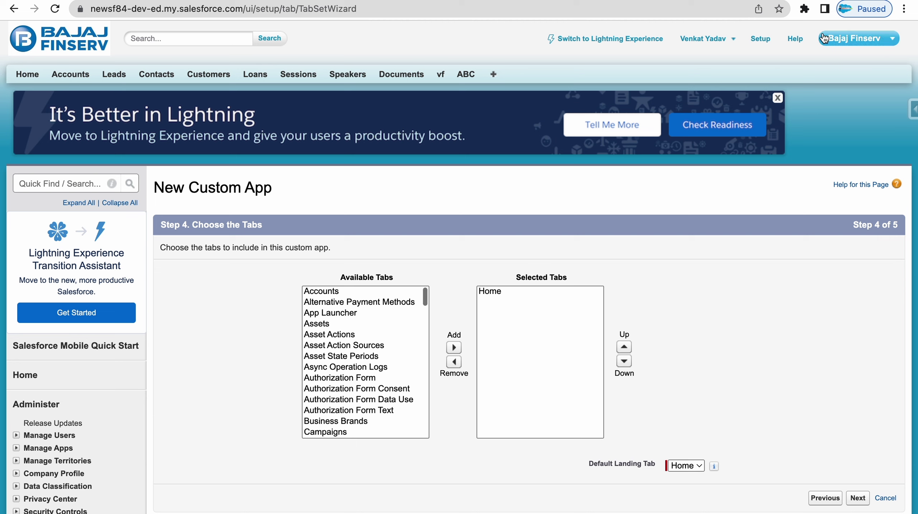
click(329, 293)
click(454, 348)
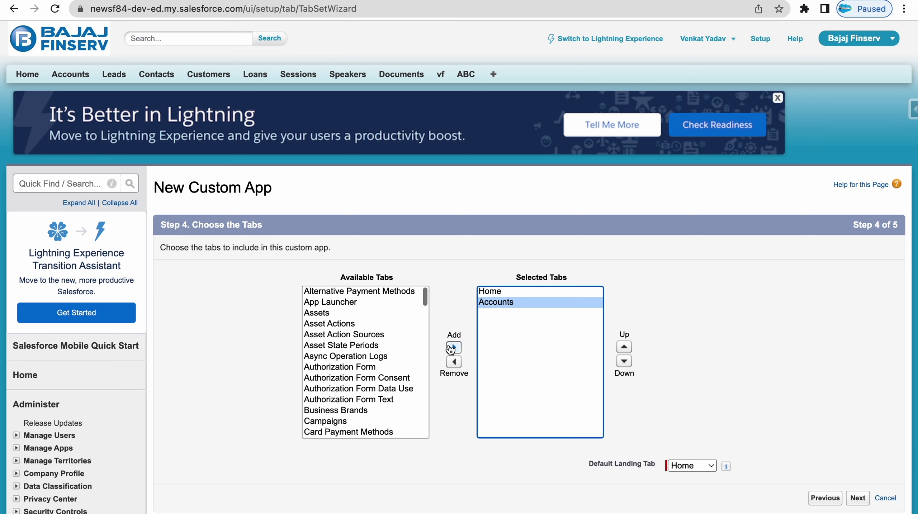
scroll(340, 354, down, 3)
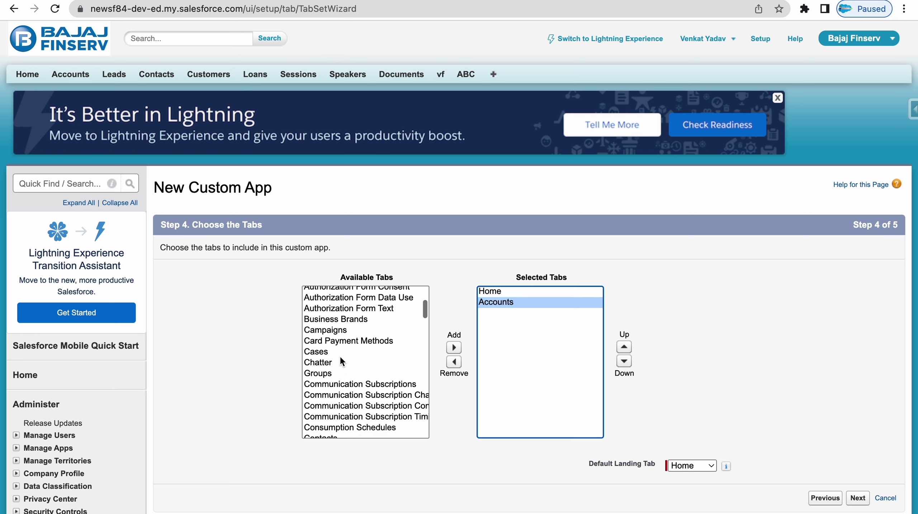
click(325, 352)
click(450, 349)
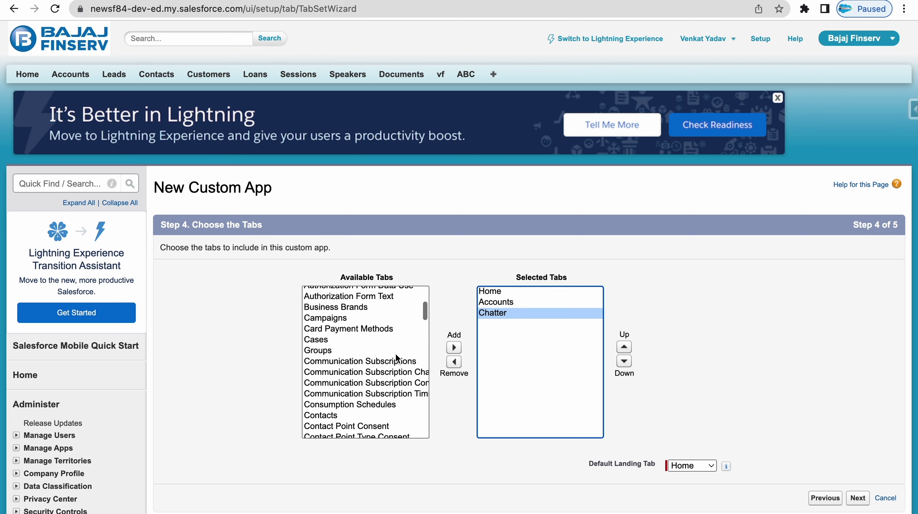
click(330, 340)
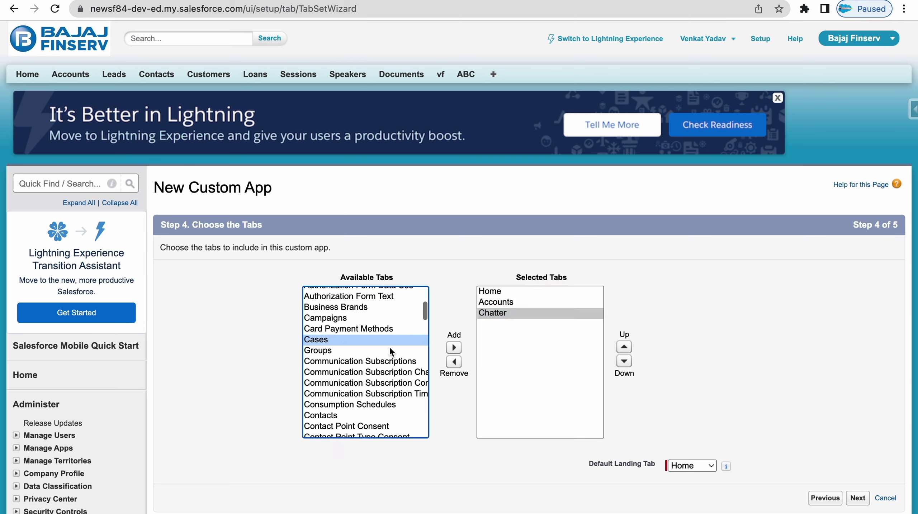
click(454, 348)
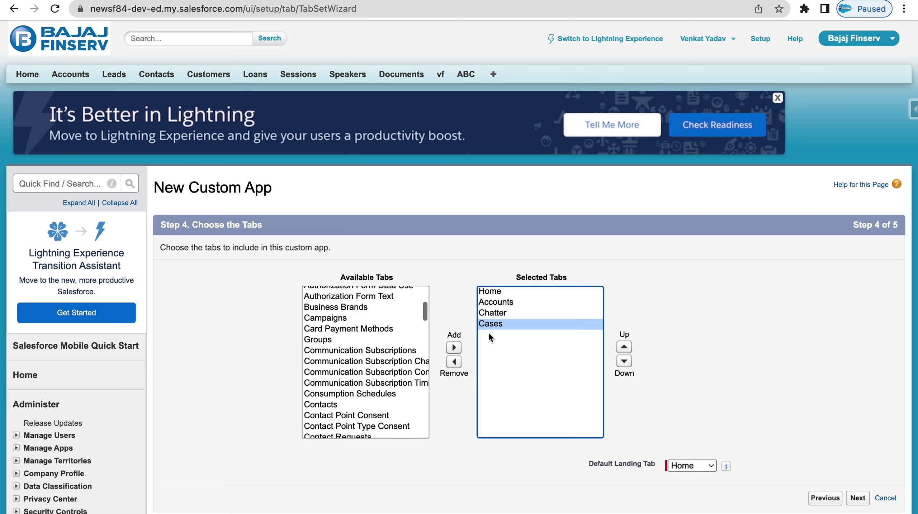
Step: Place the Cases tab above Chatter in the selected tabs and keep Home as the default landing tab
click(511, 291)
click(522, 304)
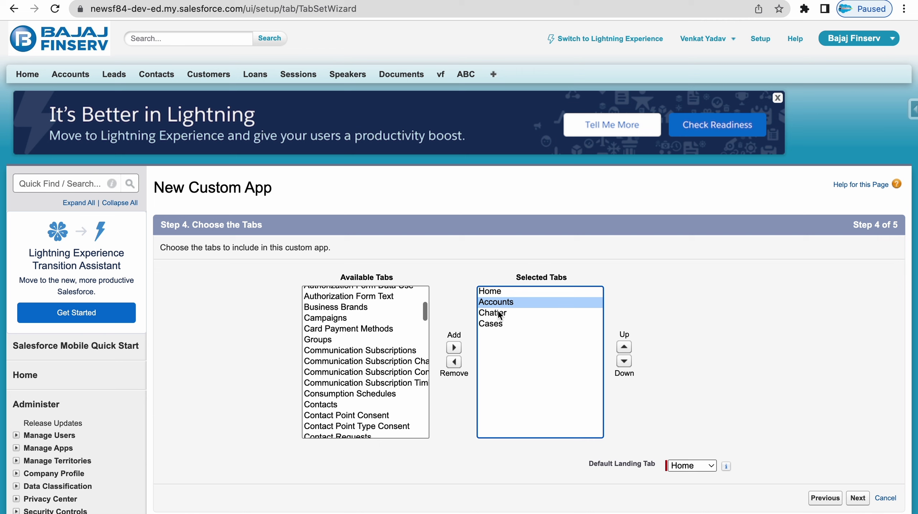
click(498, 324)
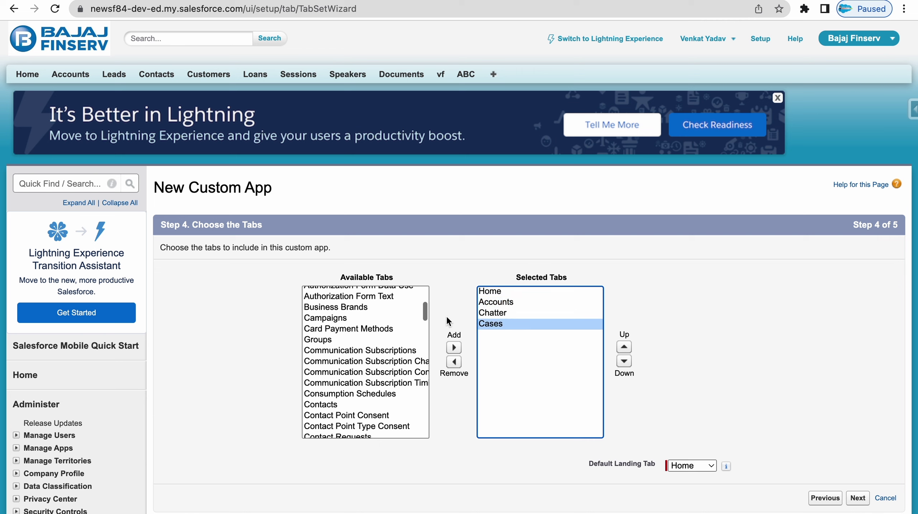
click(625, 347)
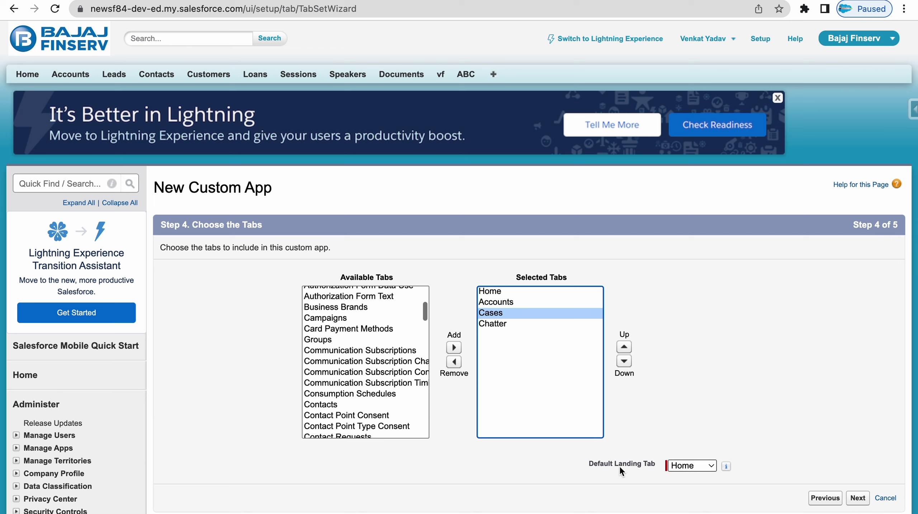
click(680, 468)
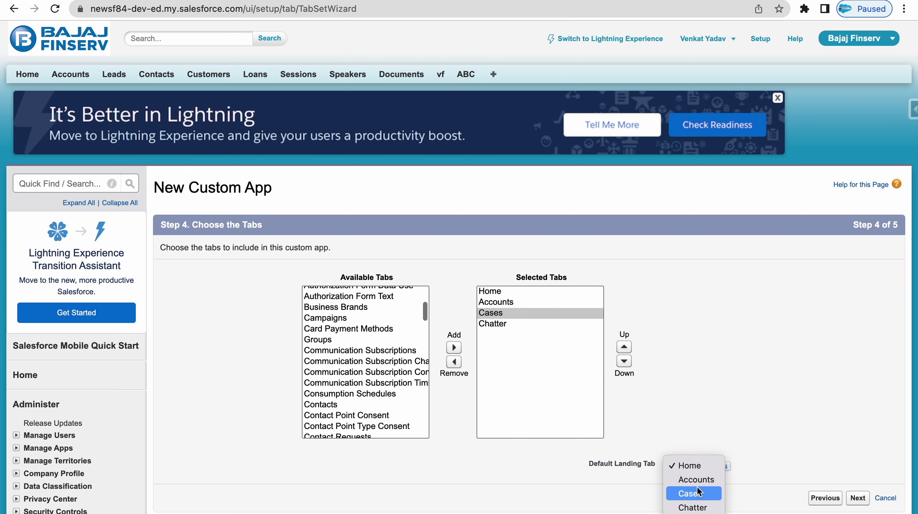
click(705, 452)
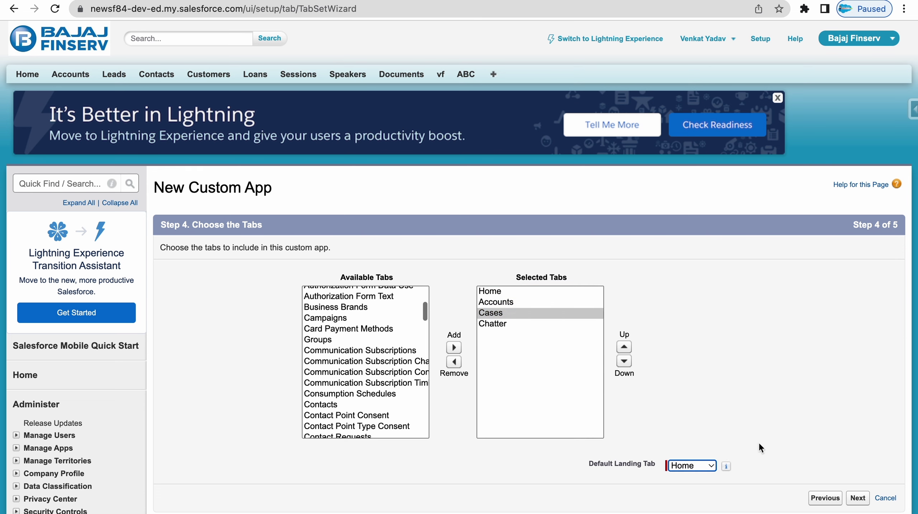
click(858, 498)
Step: Make the app visible only to the System Administrator profile and save it
scroll(398, 334, down, 2)
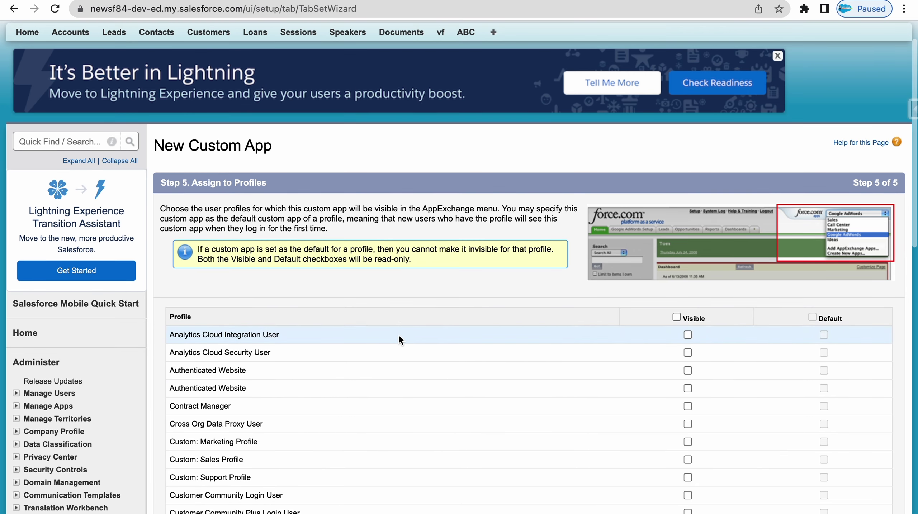
scroll(399, 337, up, 2)
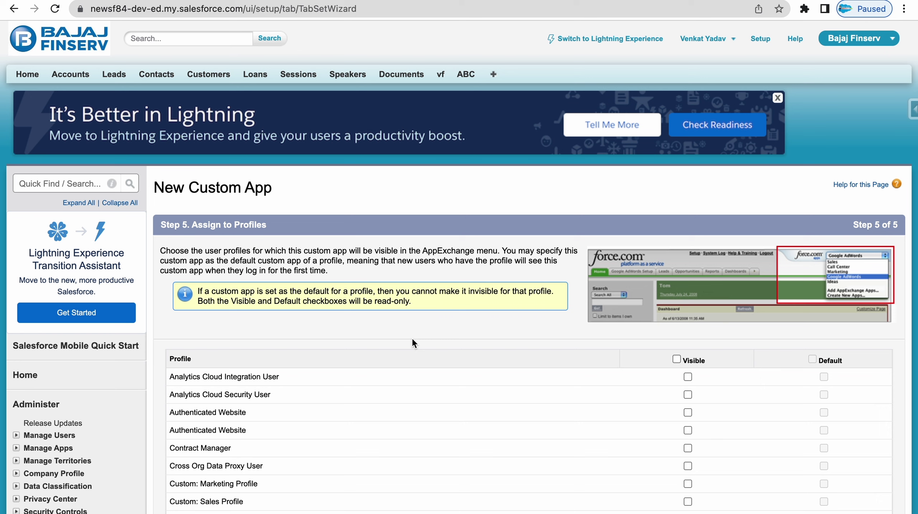
click(677, 360)
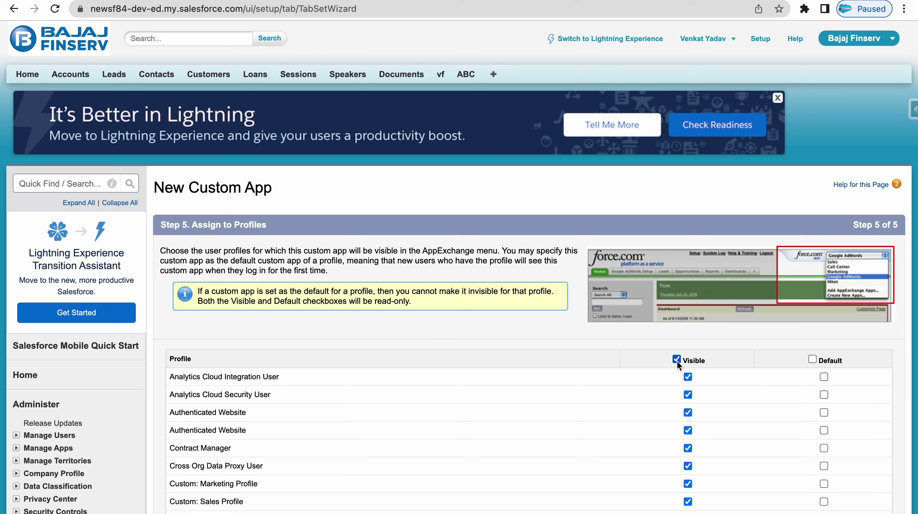
click(677, 360)
scroll(673, 366, down, 10)
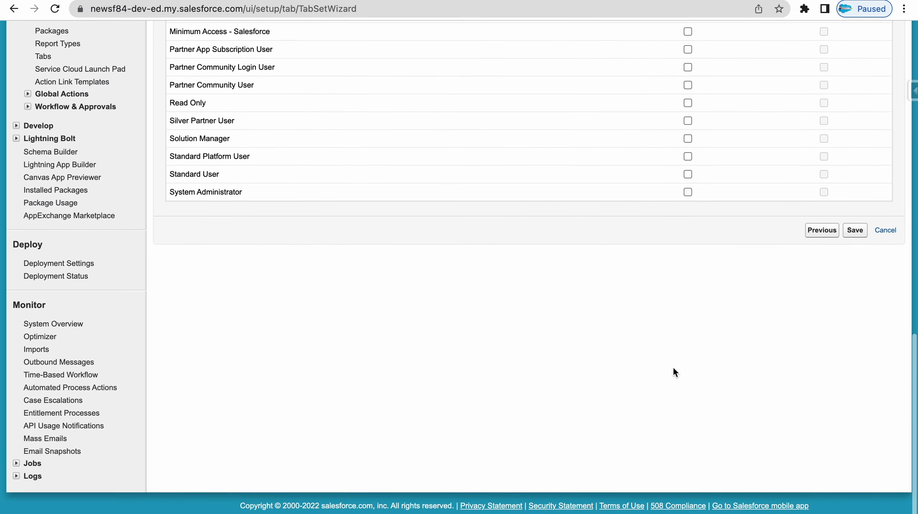
scroll(659, 365, up, 3)
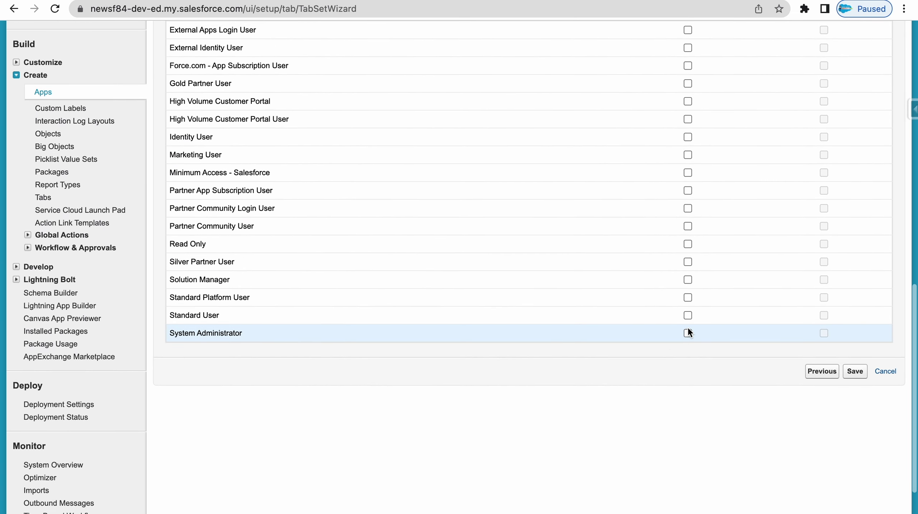
click(687, 335)
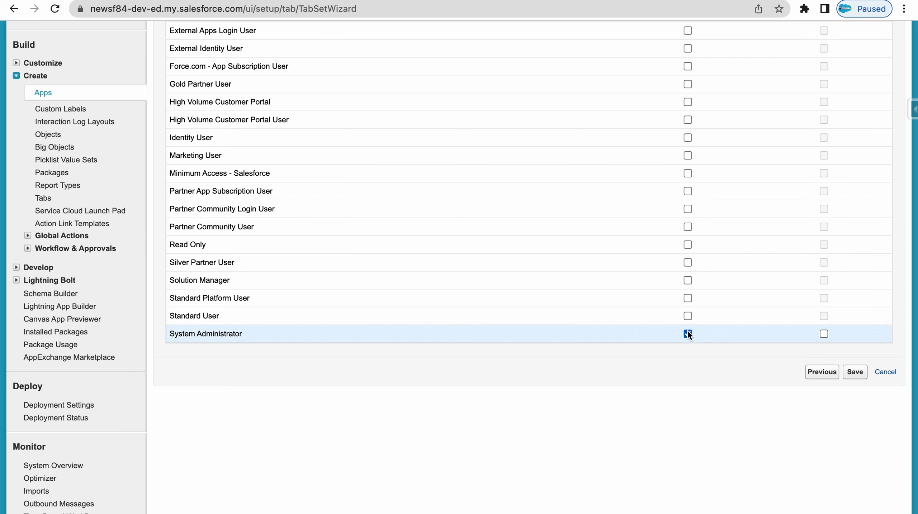
click(855, 379)
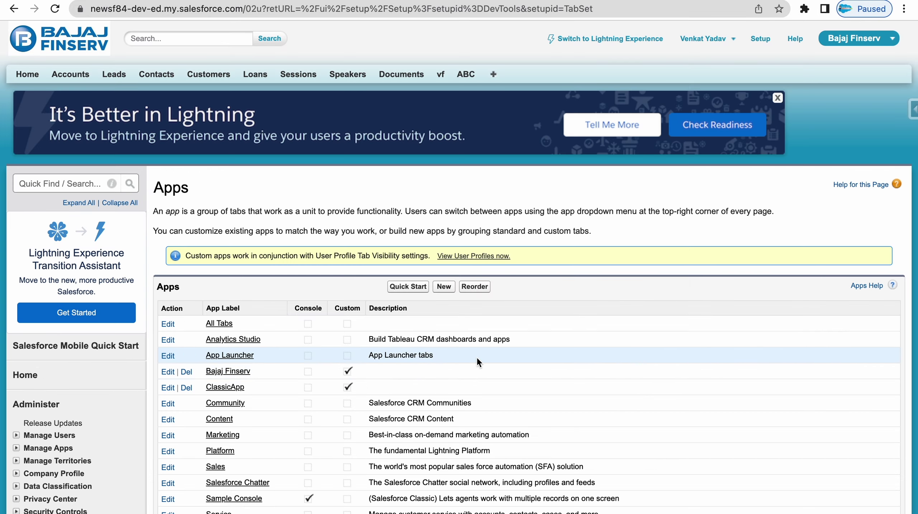
Step: Check the ClassicApp entry in the Apps list and switch to Lightning Experience
scroll(476, 356, down, 4)
scroll(426, 354, down, 2)
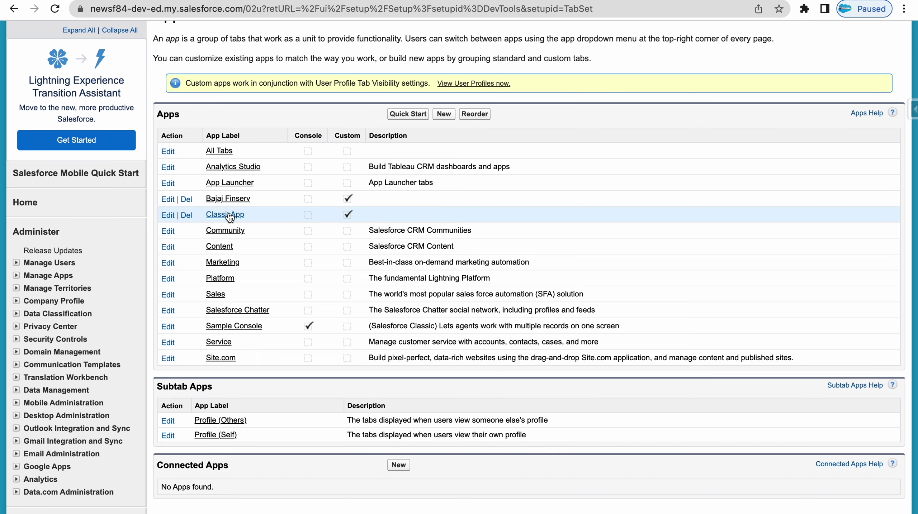
scroll(230, 217, up, 6)
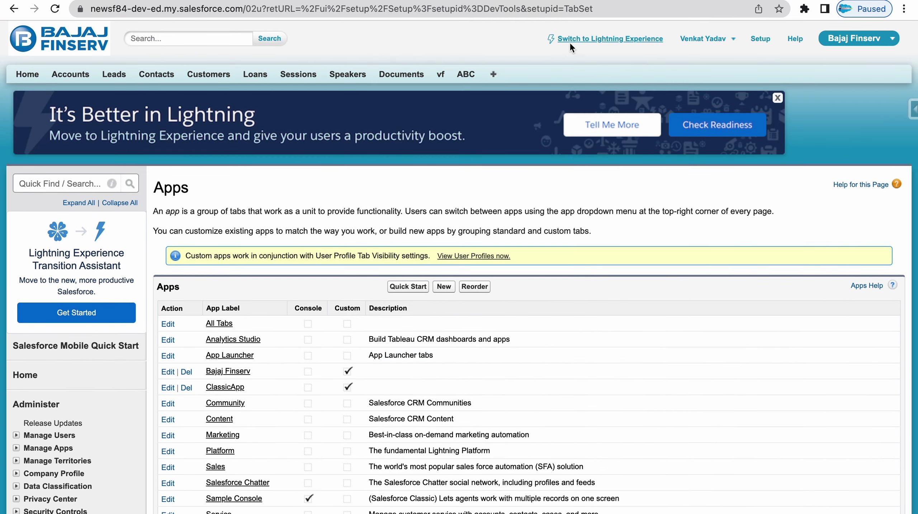
click(596, 39)
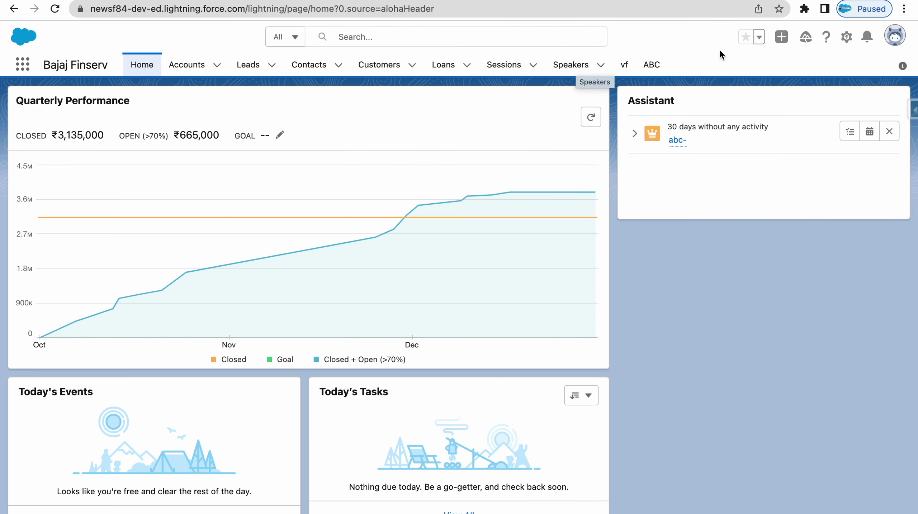
Step: Open Setup and find the App Manager by searching for "app"
click(849, 38)
click(818, 68)
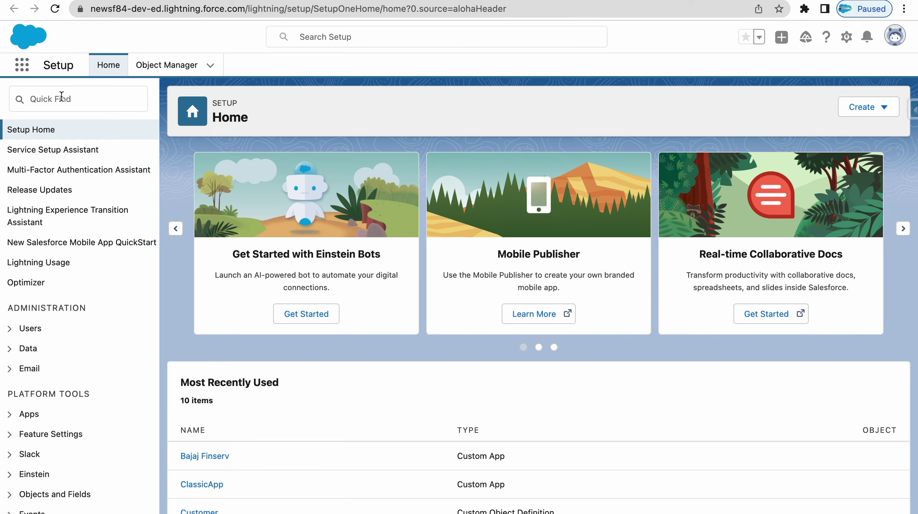
click(61, 98)
text(app)
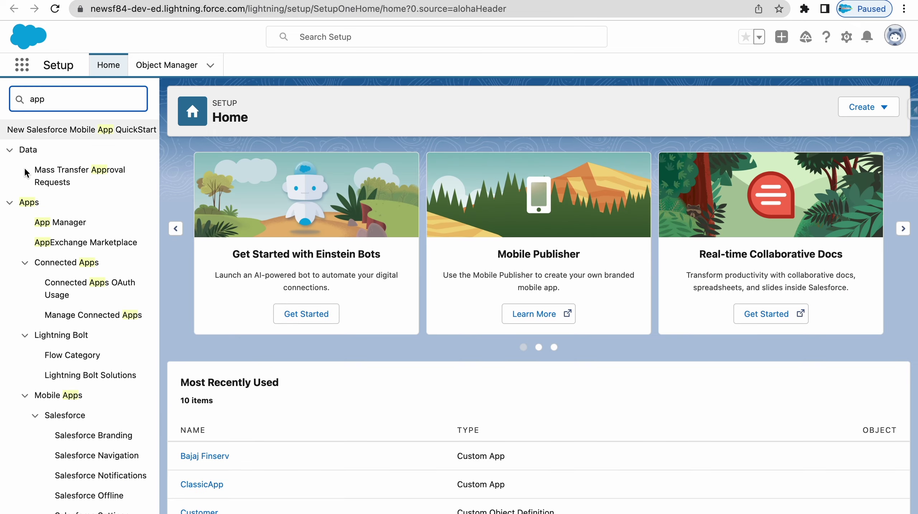
click(60, 223)
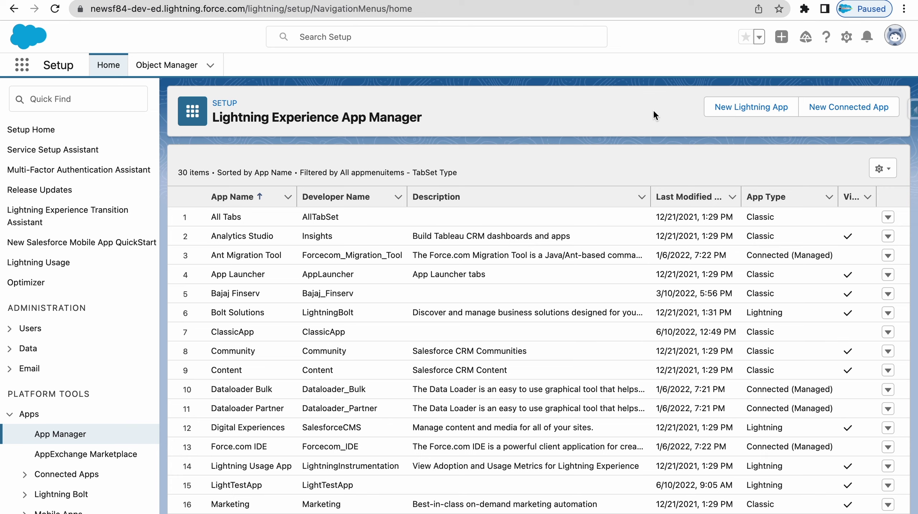
Step: Start a new Lightning app named LightningApp with the developer name LightningApp, leaving the description empty
click(734, 109)
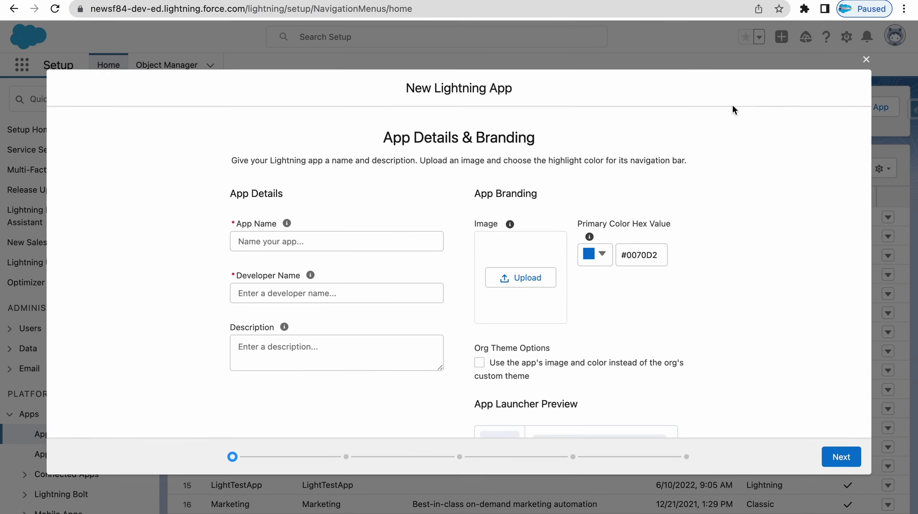
click(305, 245)
text(L)
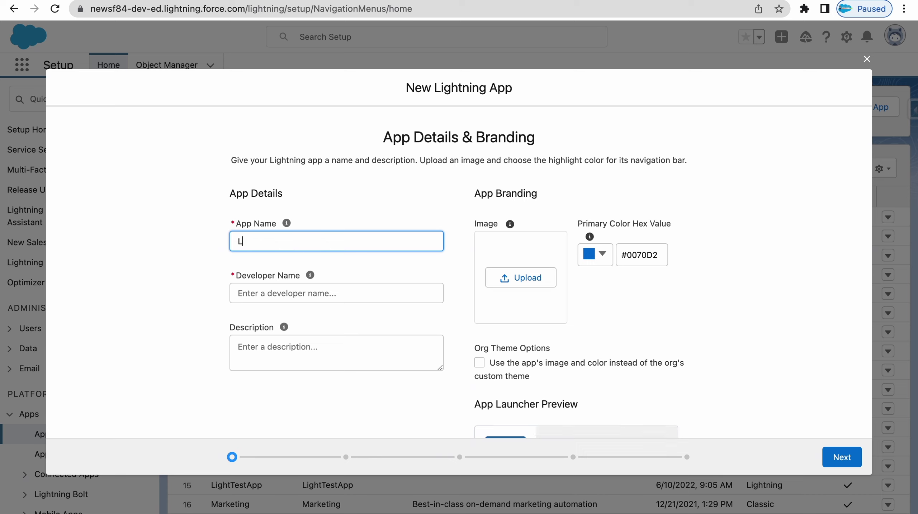
text(ightningApp)
click(280, 296)
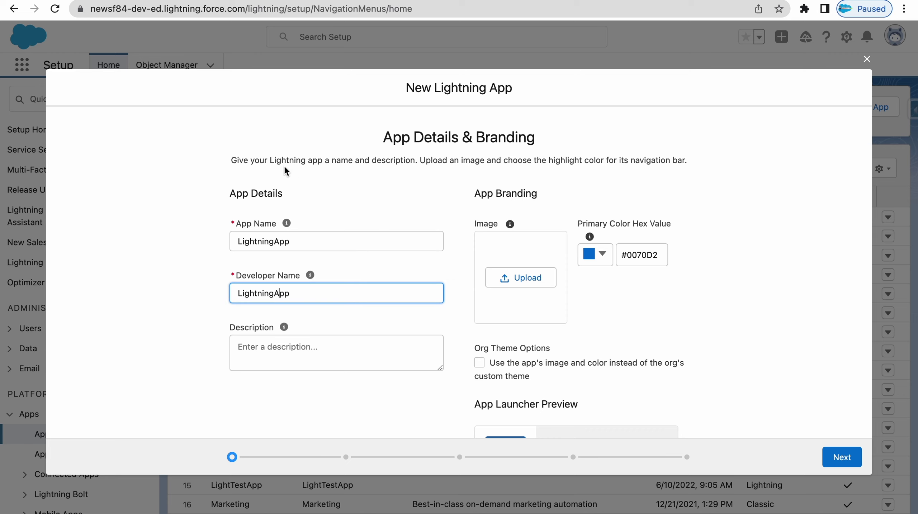
click(329, 342)
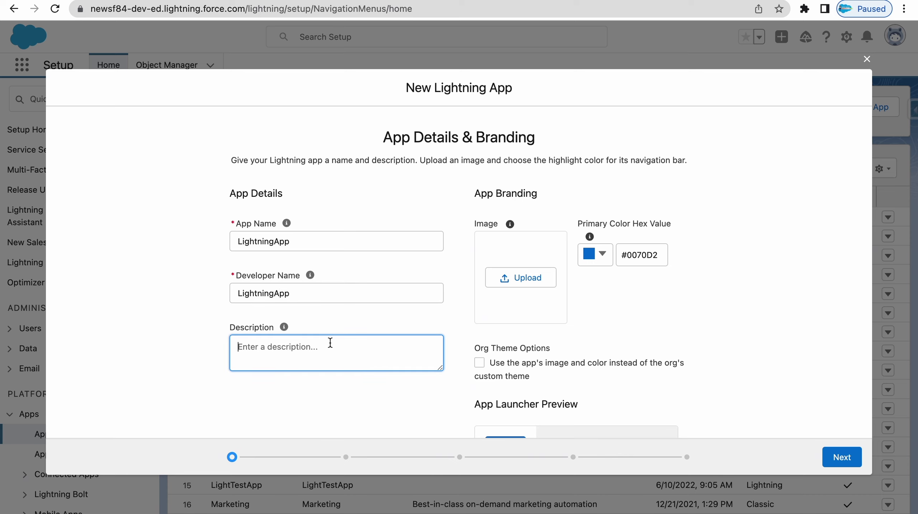
click(416, 316)
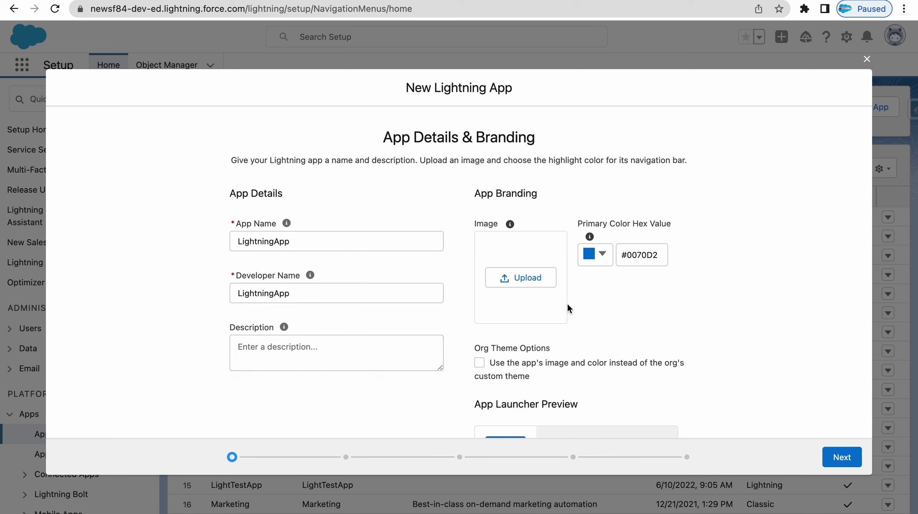
Step: Upload sfdcindia_logo.png from Downloads as the app's branding image and continue to the app options
click(538, 281)
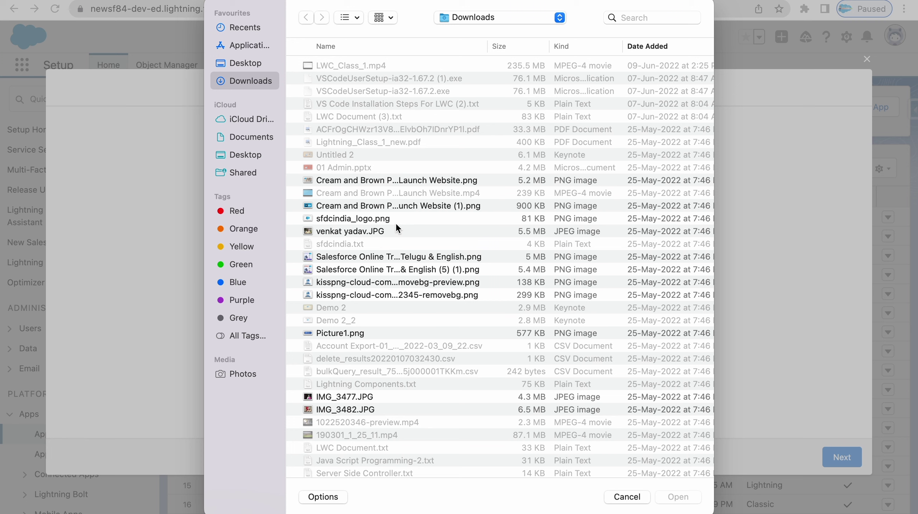
click(371, 219)
click(679, 497)
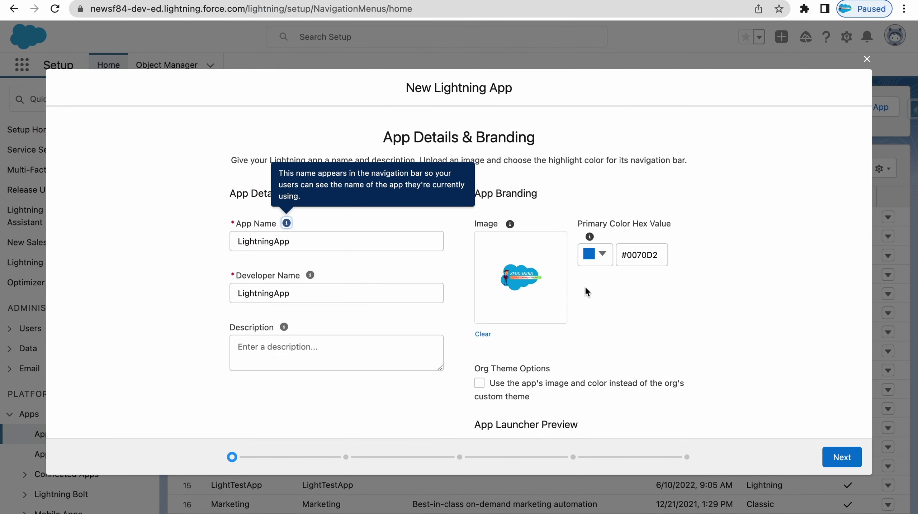
scroll(584, 285, down, 4)
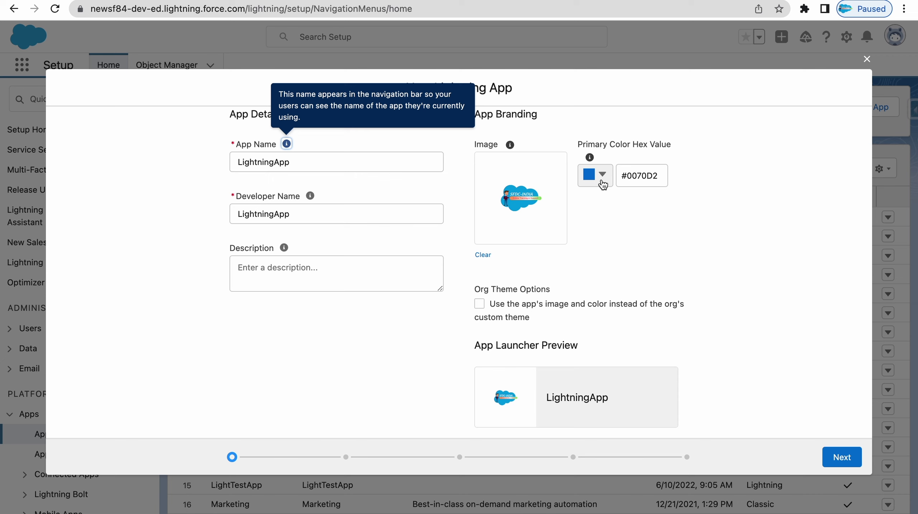
click(841, 466)
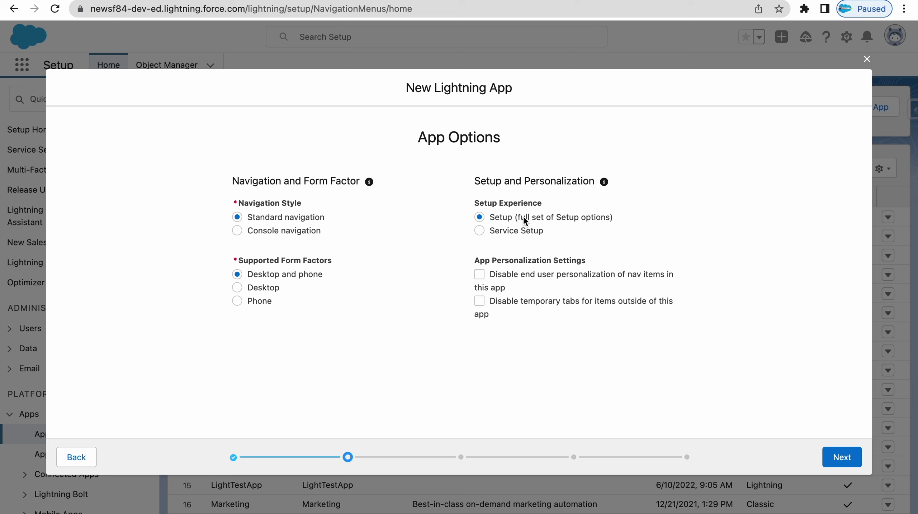
Step: Keep standard navigation, desktop and phone support and the full Setup experience, and continue without adding utility items
mouse_move(530, 219)
click(850, 458)
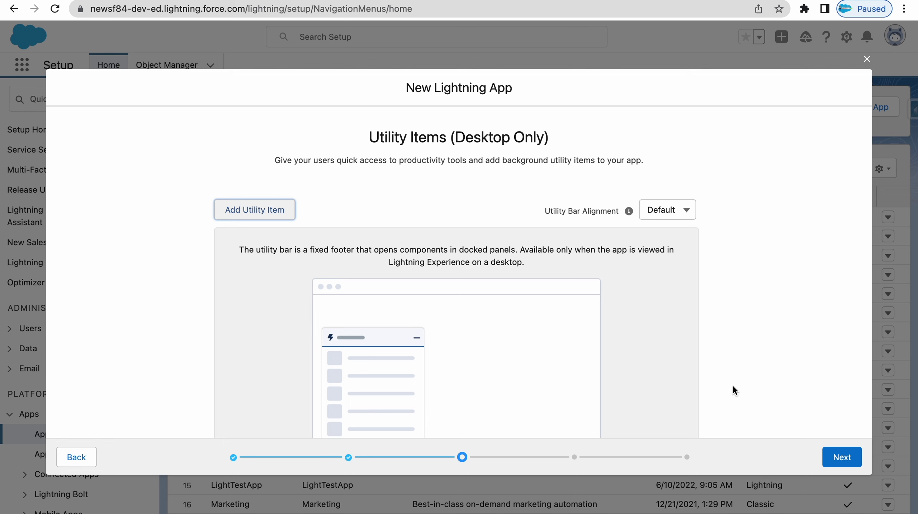
scroll(738, 382, down, 3)
click(835, 457)
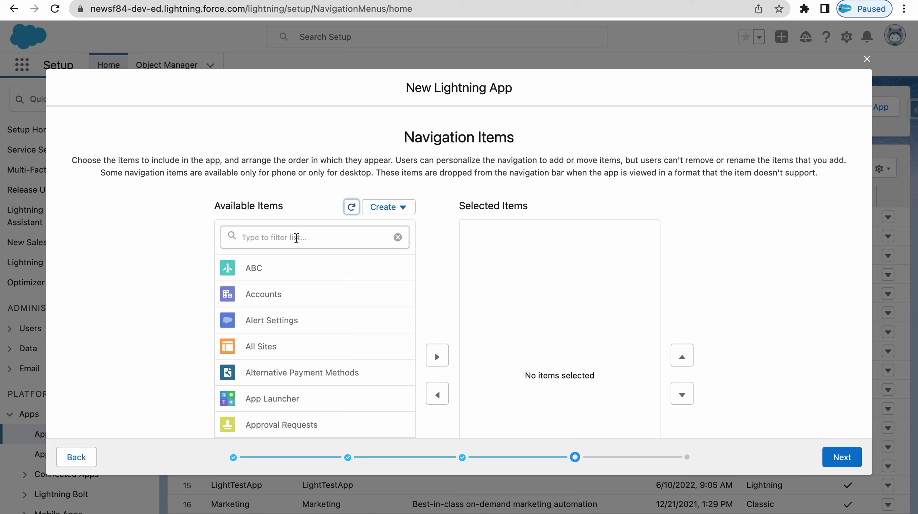
Step: Add Accounts, Calendar, Campaigns and Cases to the app's selected navigation items
click(293, 294)
scroll(295, 288, down, 2)
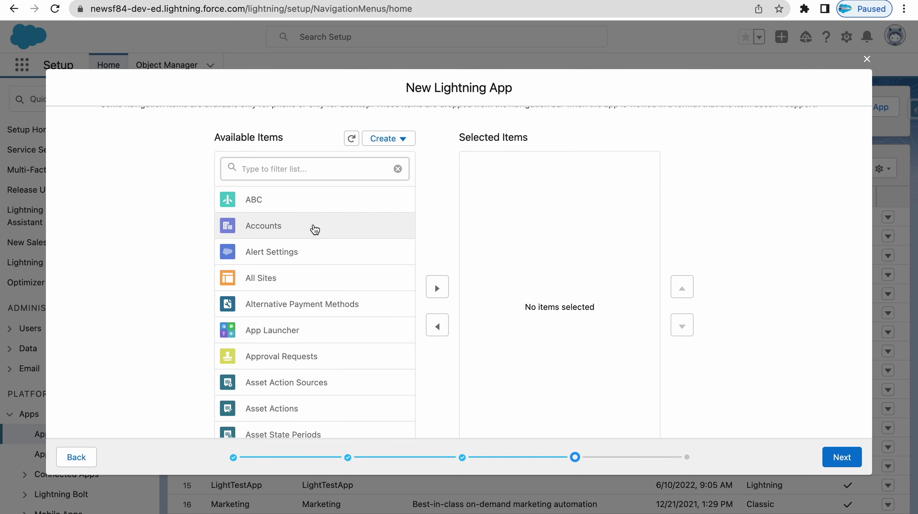
click(437, 288)
scroll(327, 266, down, 10)
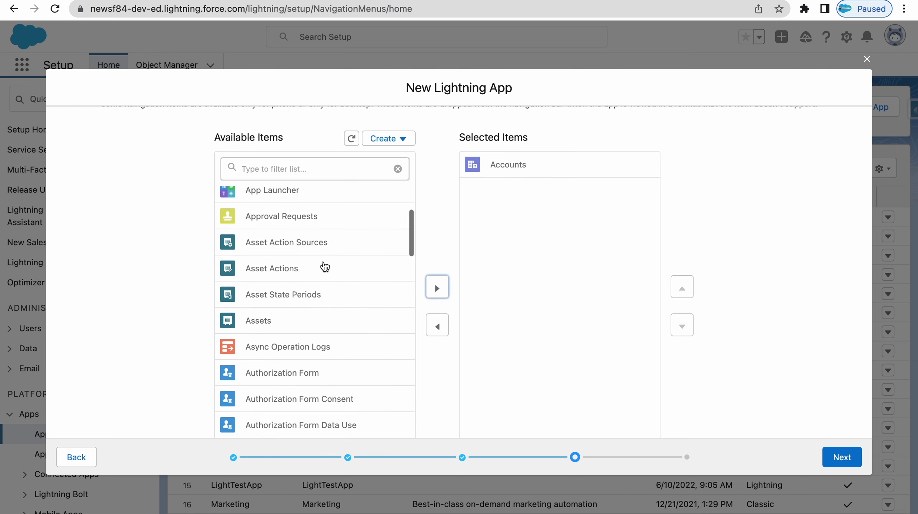
scroll(317, 271, down, 3)
click(290, 259)
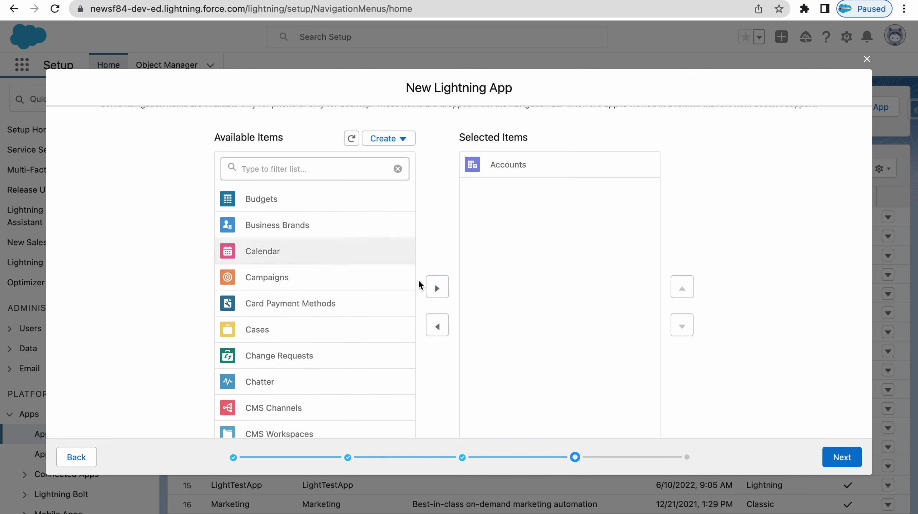
click(436, 288)
click(293, 262)
click(437, 290)
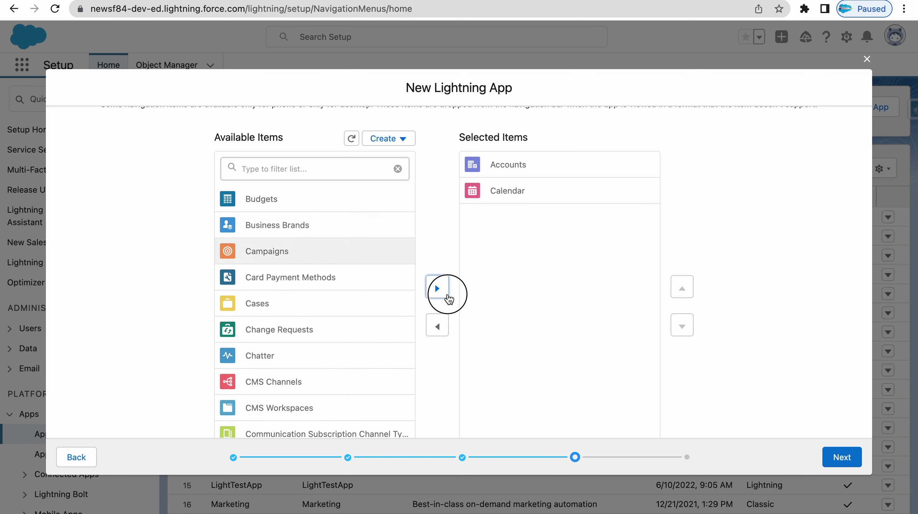
click(287, 279)
click(433, 290)
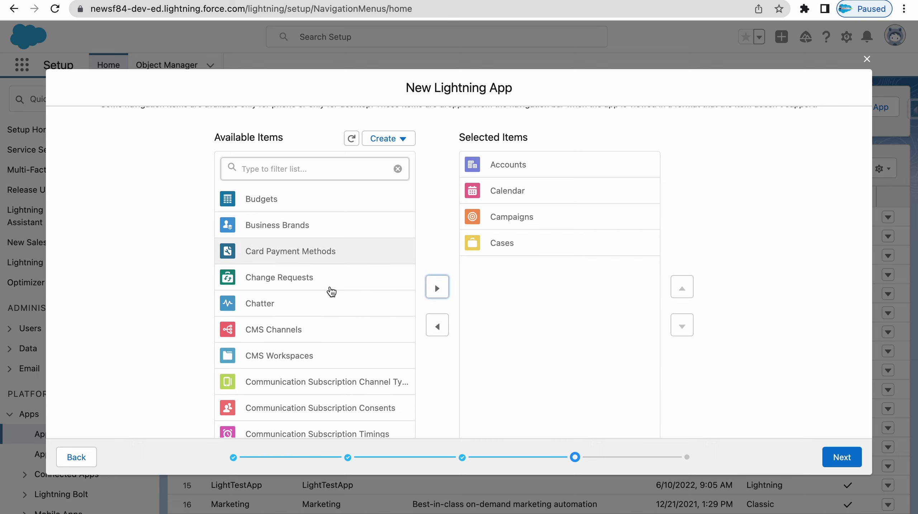
Step: Place Cases above Campaigns in the selected navigation items and continue to the user profiles
click(338, 258)
click(569, 252)
click(681, 275)
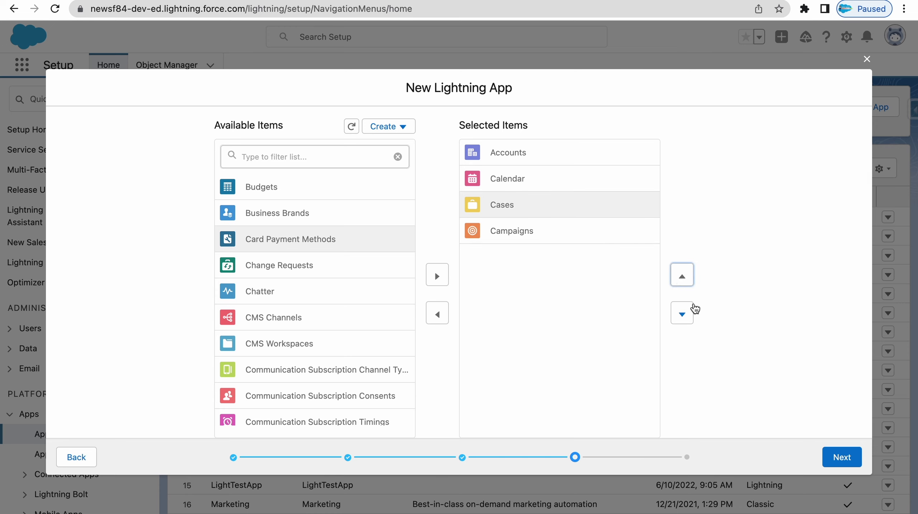
scroll(711, 385, down, 1)
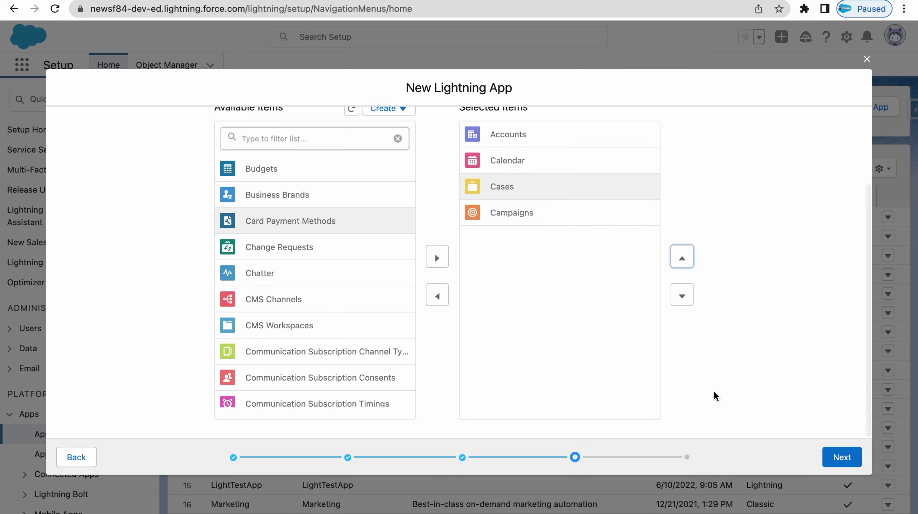
click(841, 460)
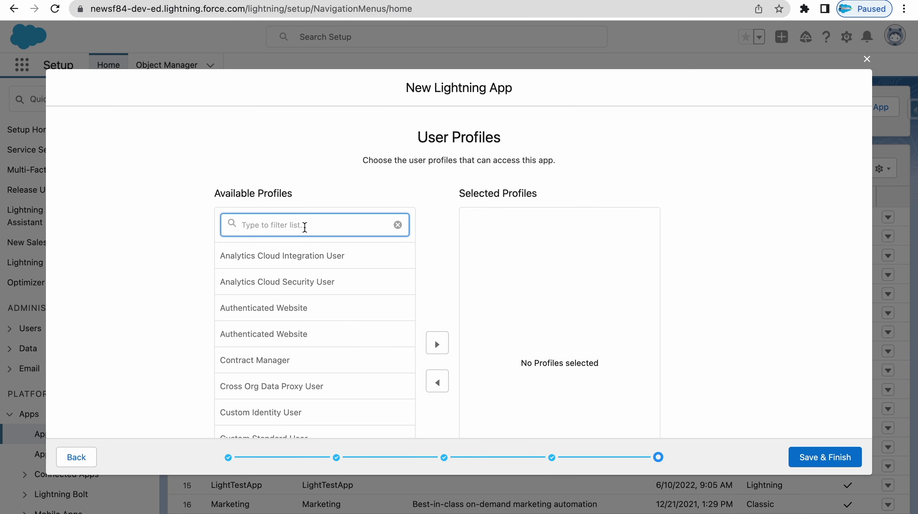
Step: Give the System Administrator and Solution Manager profiles access to the app and save it
scroll(305, 227, down, 3)
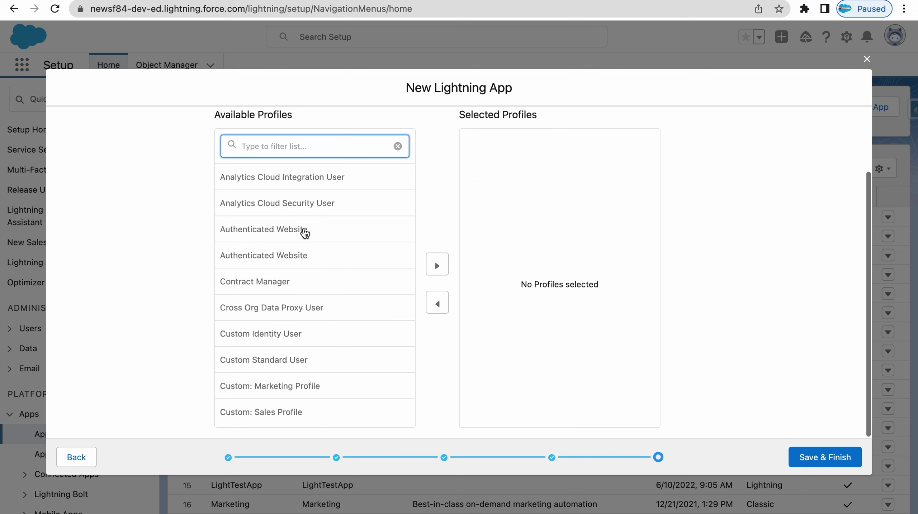
scroll(305, 232, down, 15)
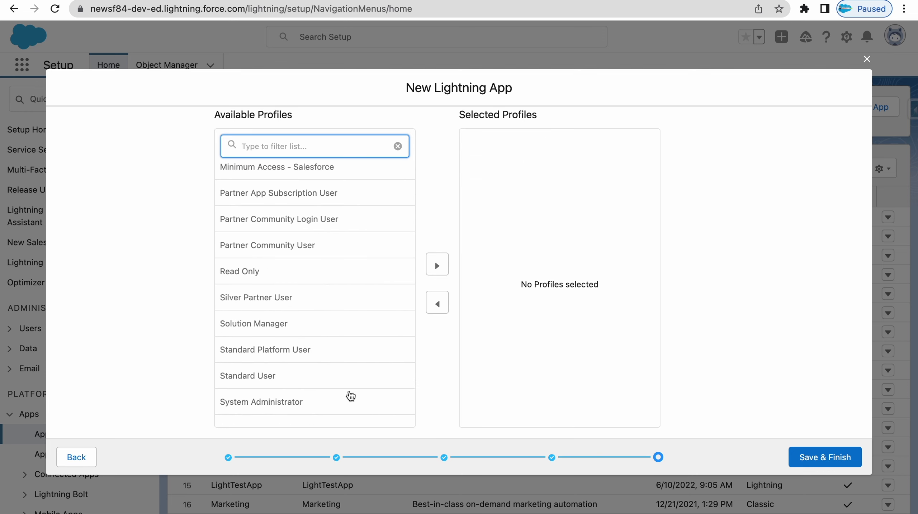
click(353, 396)
click(438, 266)
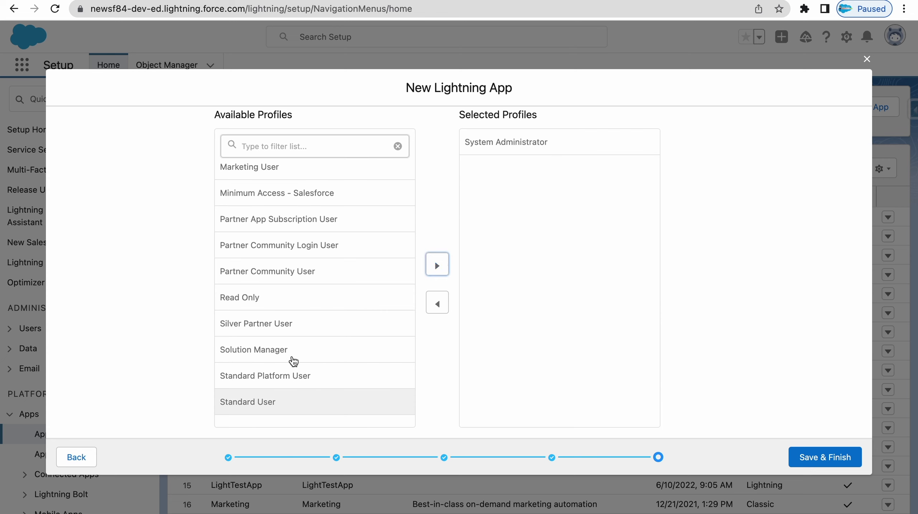
click(333, 345)
click(437, 266)
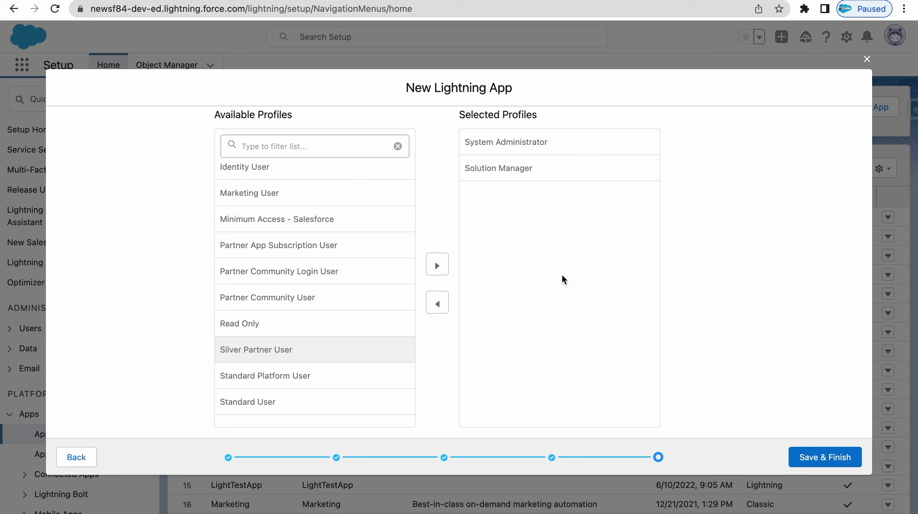
scroll(560, 278, up, 3)
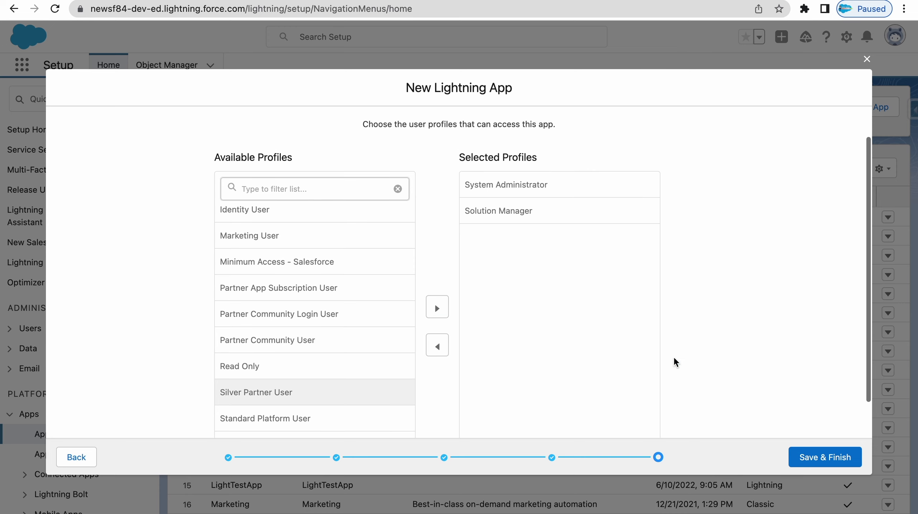
click(800, 456)
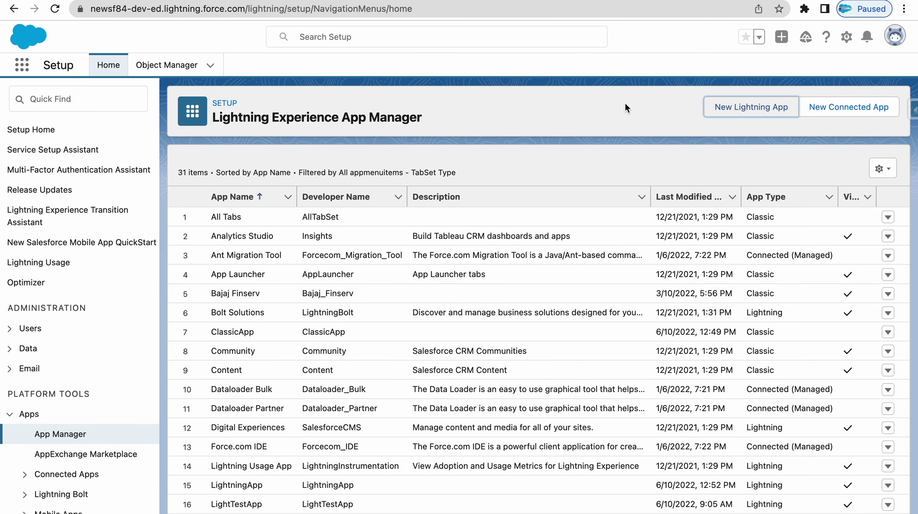
Step: Check the LightningApp entry and its app type in the App Manager list
scroll(279, 273, down, 5)
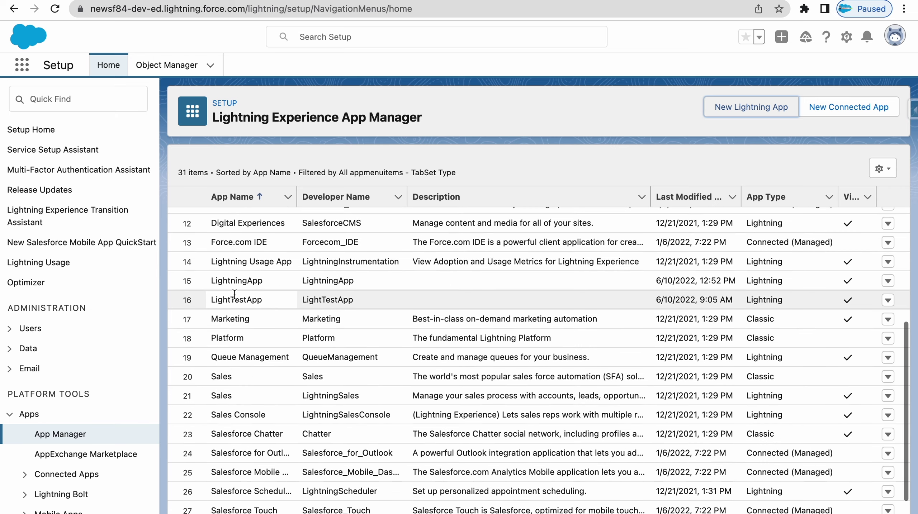
click(255, 281)
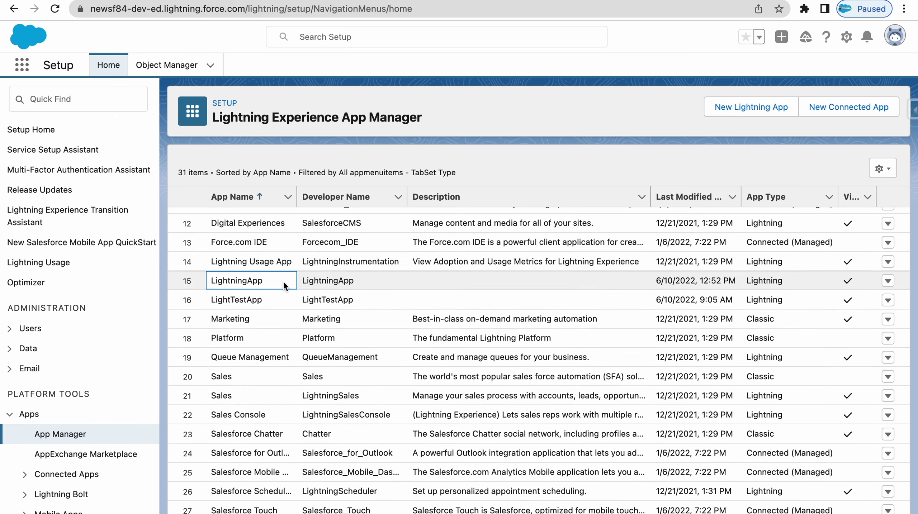
triple_click(622, 299)
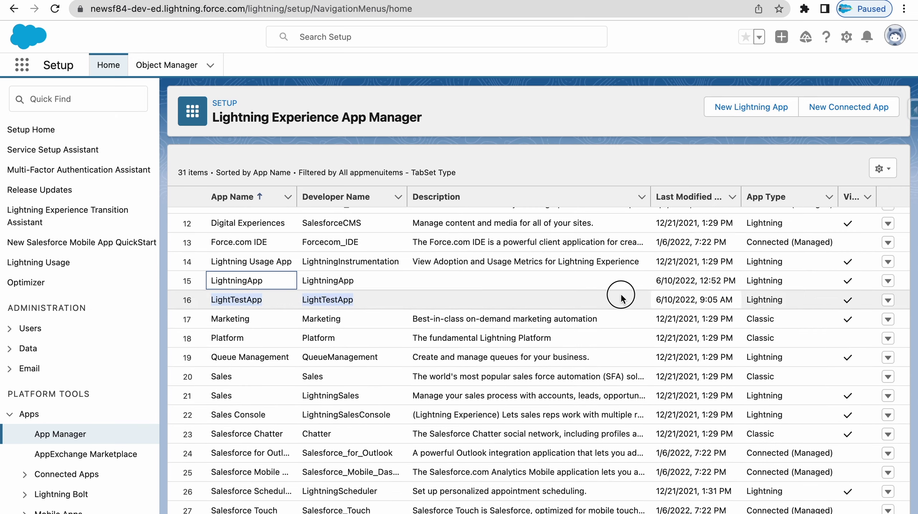
triple_click(523, 281)
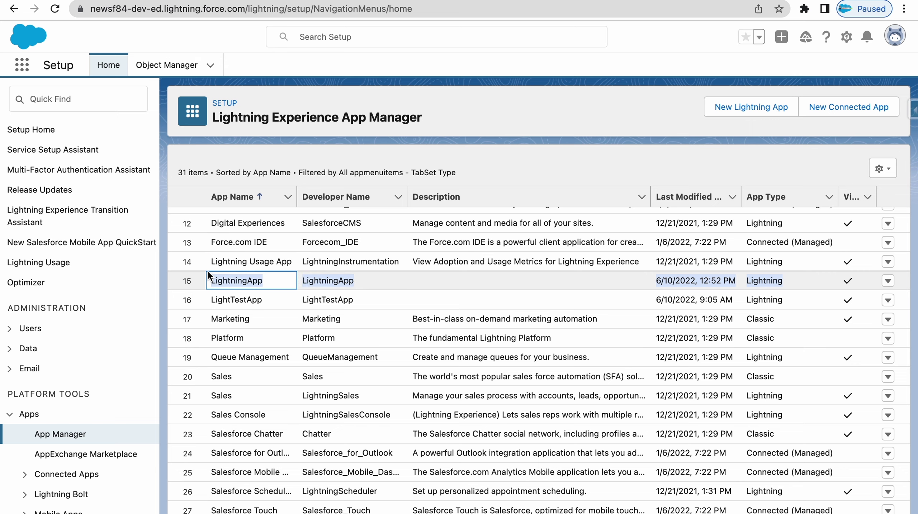
scroll(266, 251, up, 5)
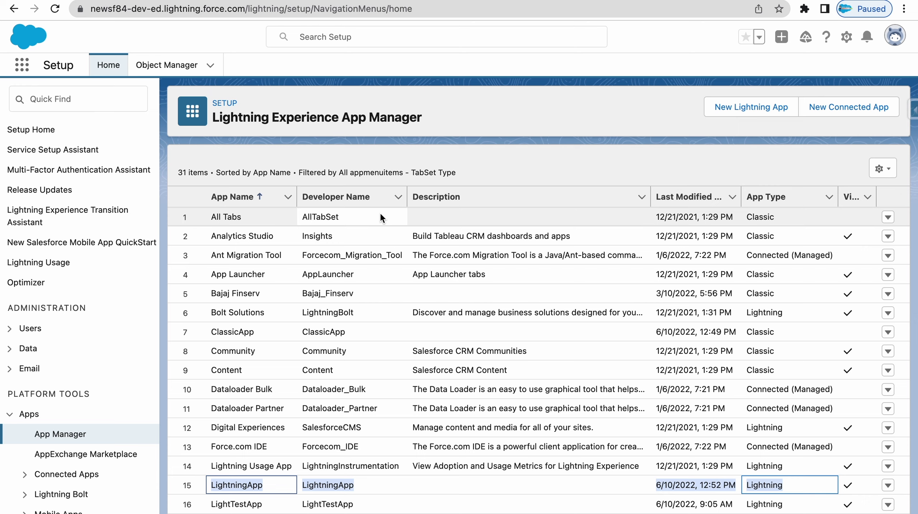
key(super+Tab)
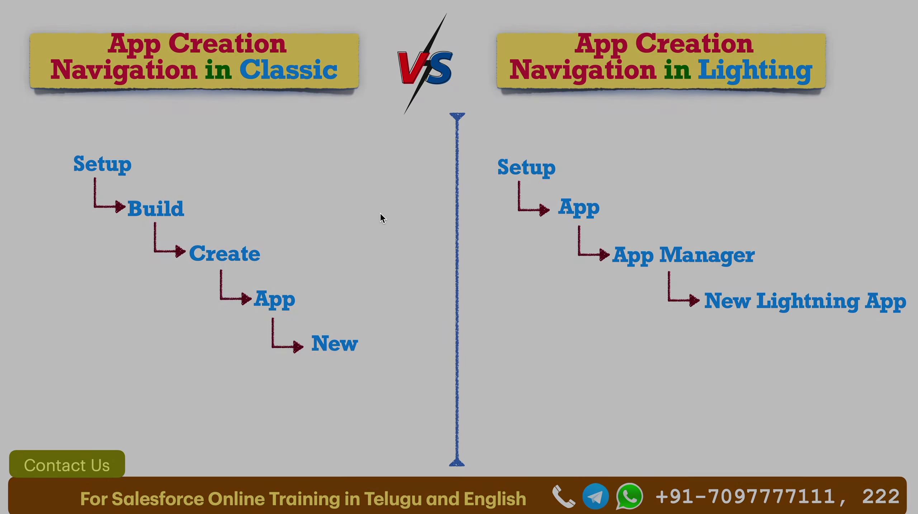
key(Right)
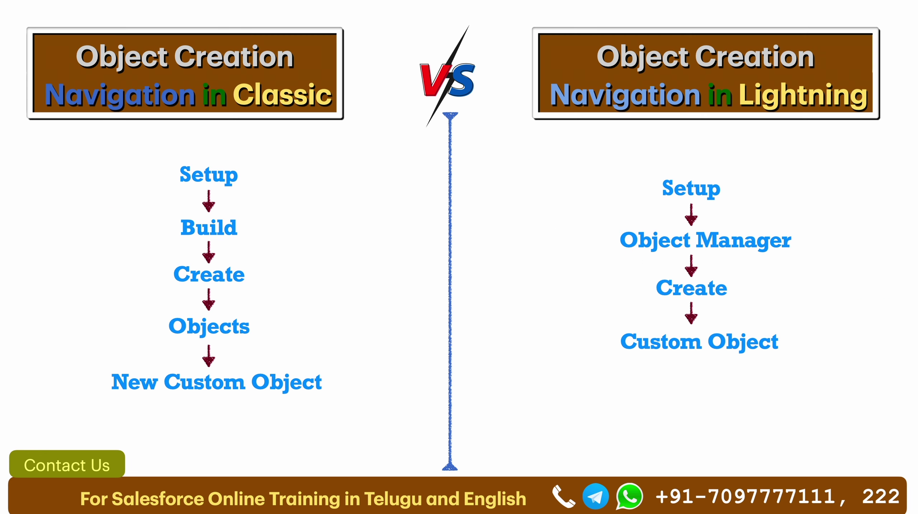
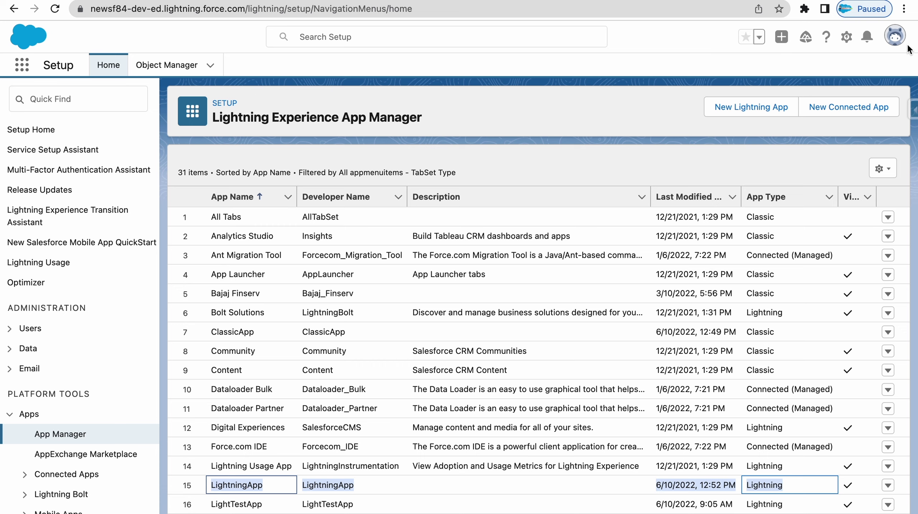
Step: Switch from Lightning Experience to Salesforce Classic and open its Setup home page
click(896, 35)
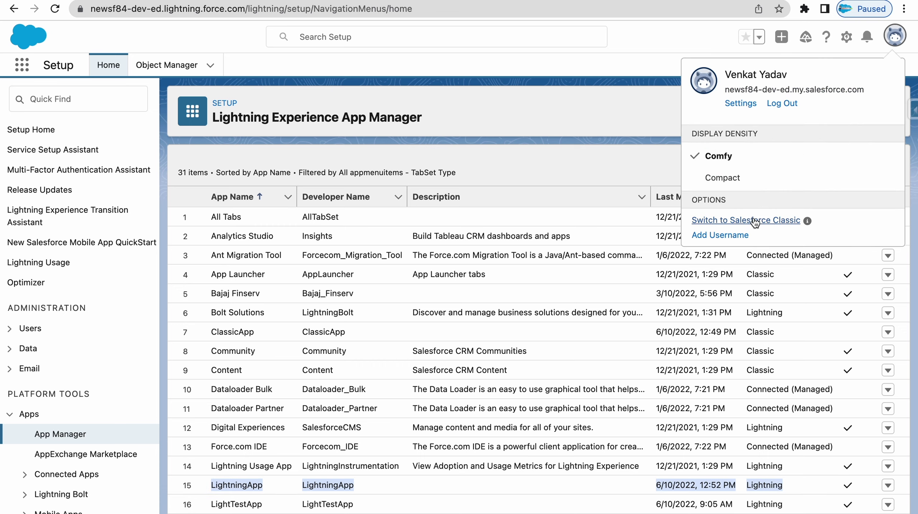
click(752, 221)
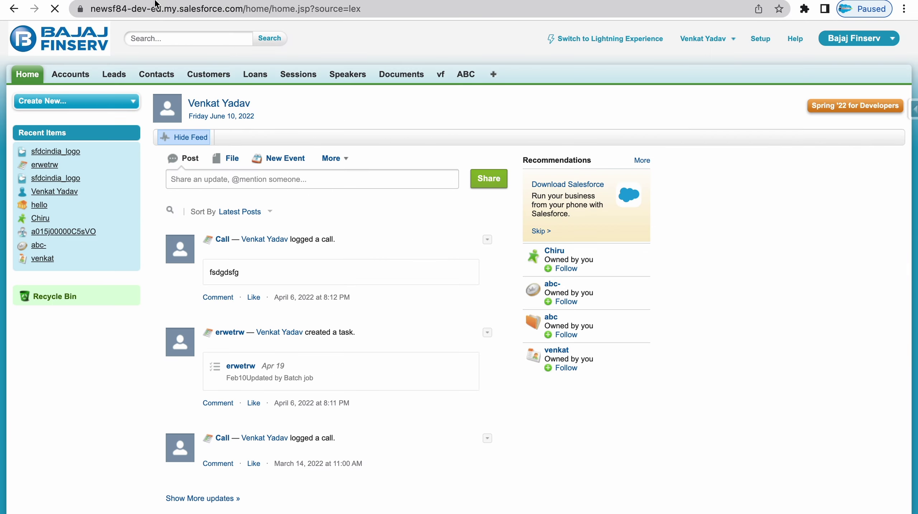
click(761, 39)
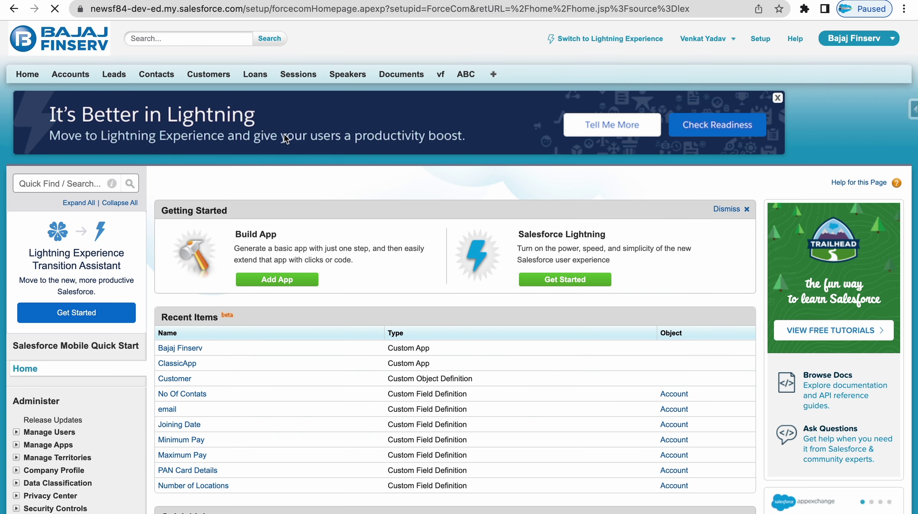
click(761, 41)
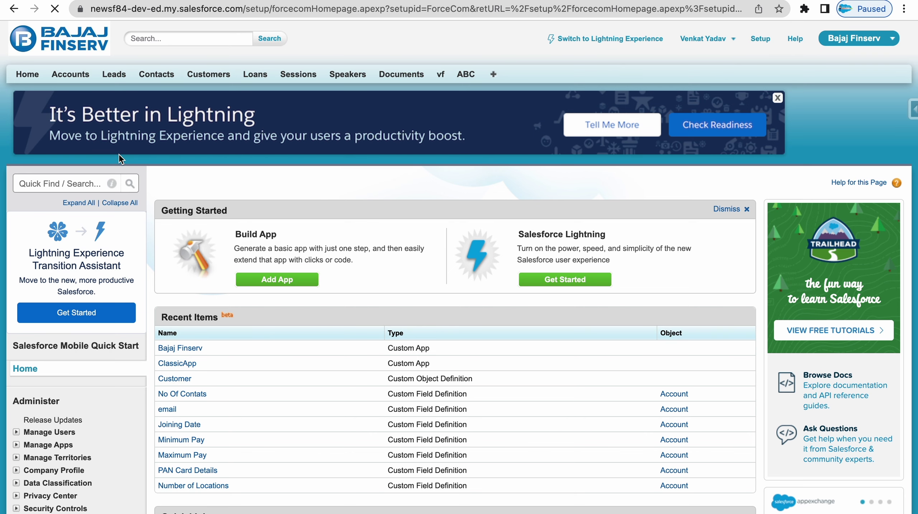
click(73, 183)
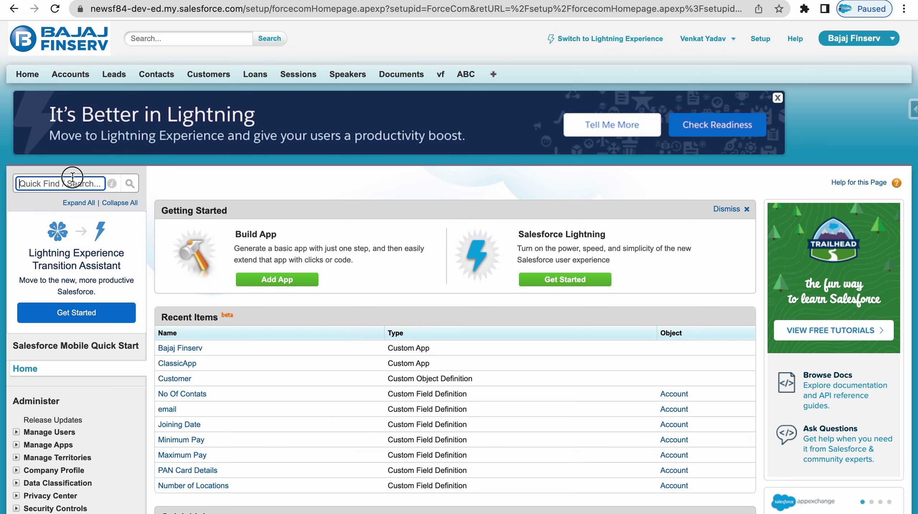
text(ob)
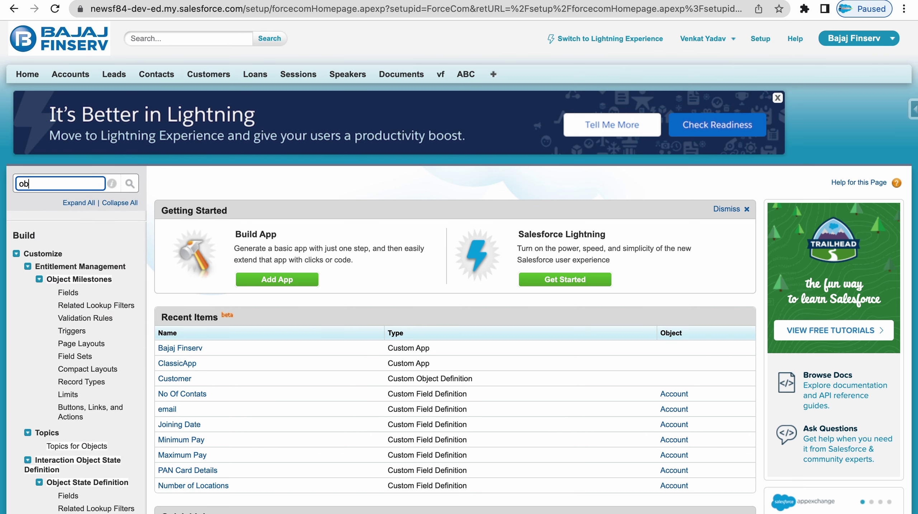
key(BackSpace)
key(BackSpace)
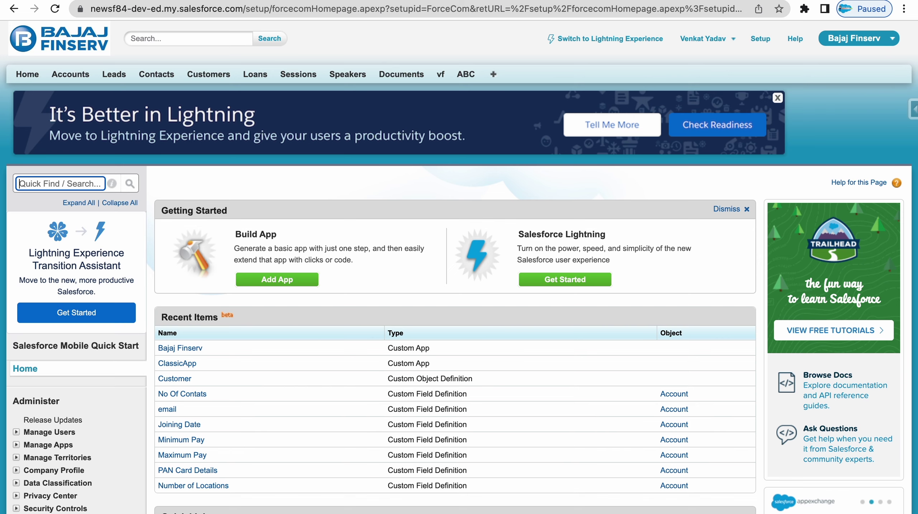
Step: Open the custom objects page from the Build section's Create group and start a new custom object
scroll(69, 288, down, 10)
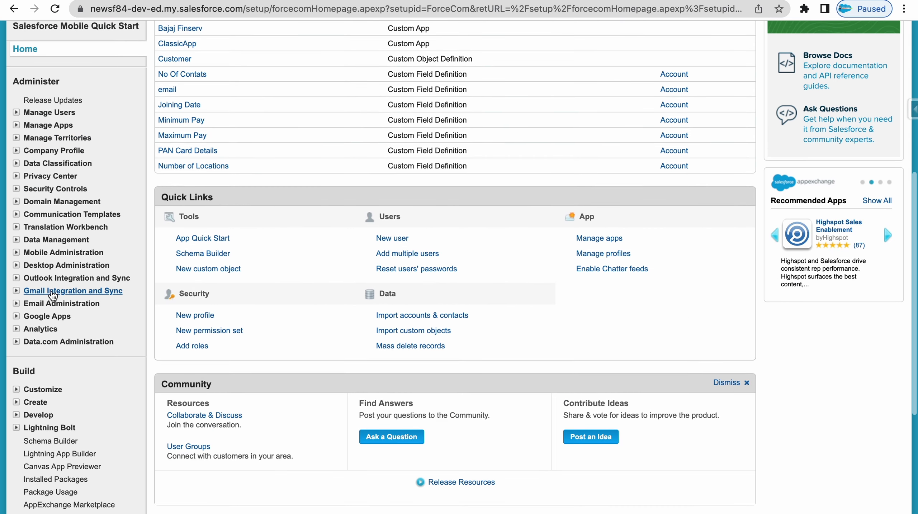
click(16, 403)
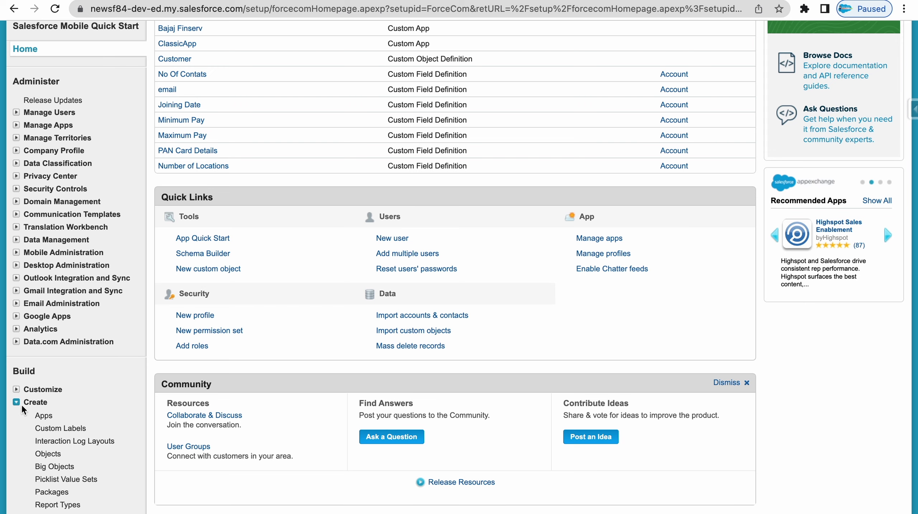
scroll(36, 407, down, 2)
click(52, 396)
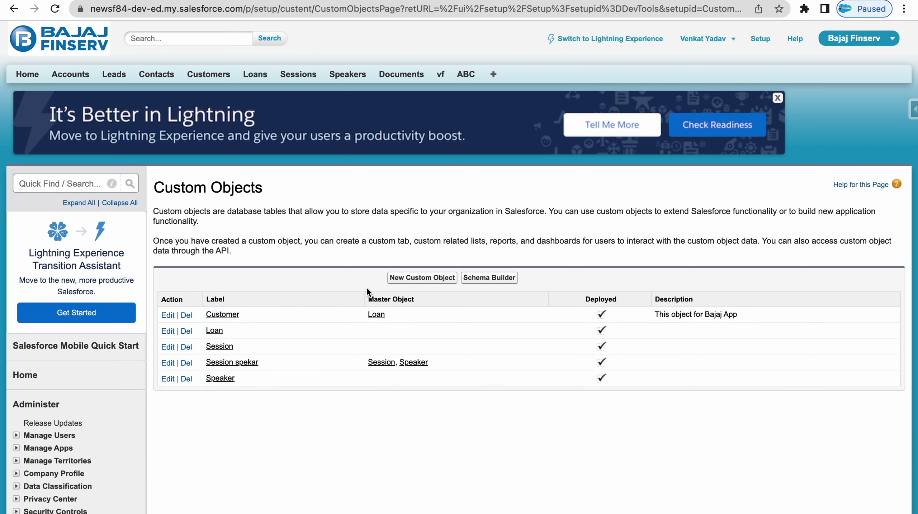
click(412, 280)
Step: Set the new custom object's label to ClassicObject and its plural label to ClassicObjectS
scroll(409, 278, down, 3)
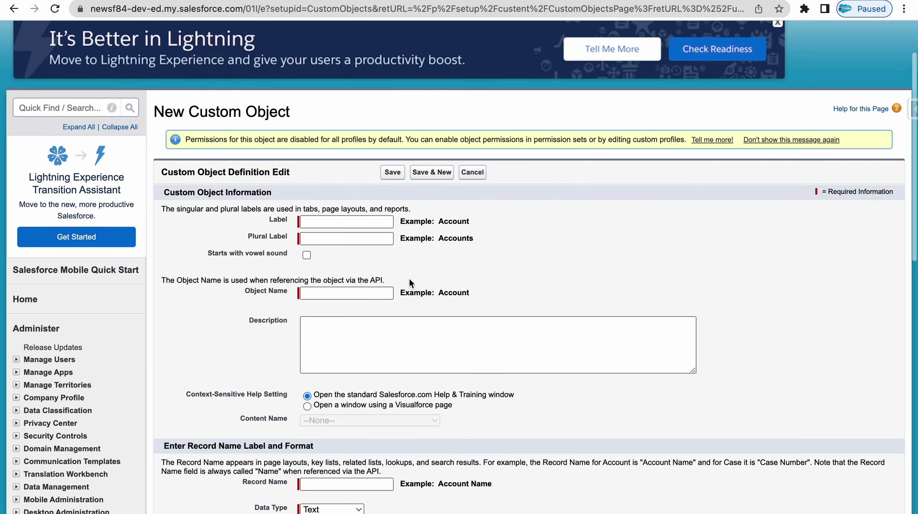
click(328, 201)
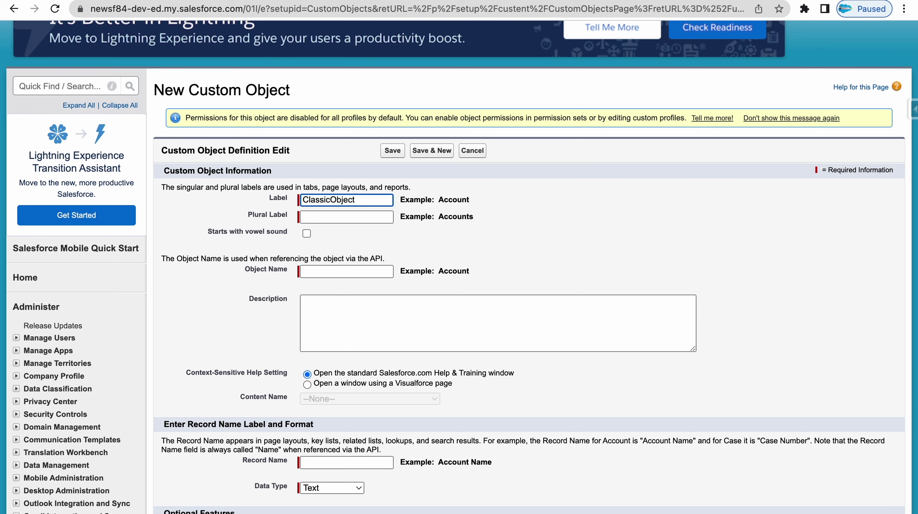
click(331, 217)
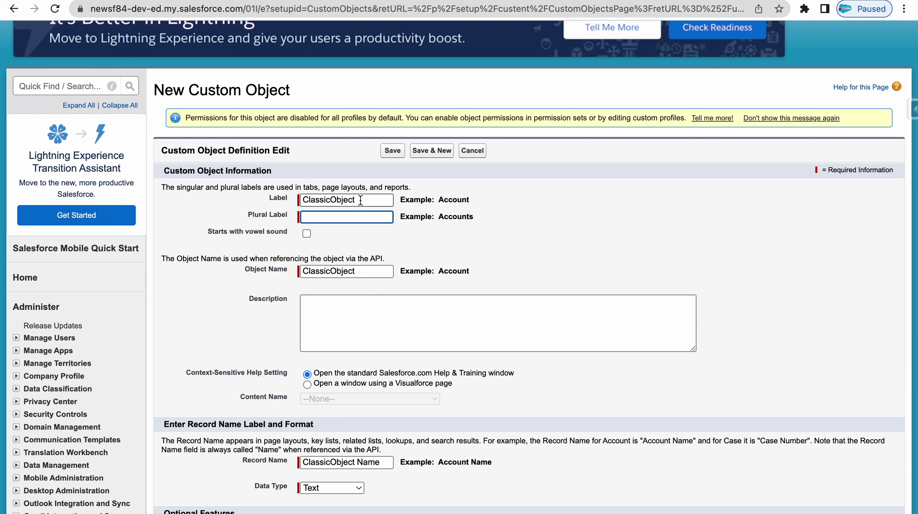
click(219, 202)
key(ctrl+c)
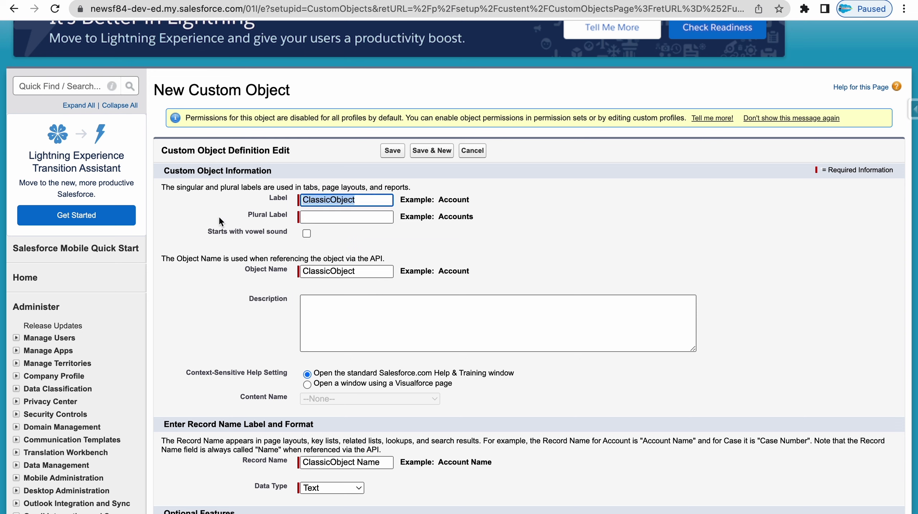
click(317, 217)
key(ctrl+v)
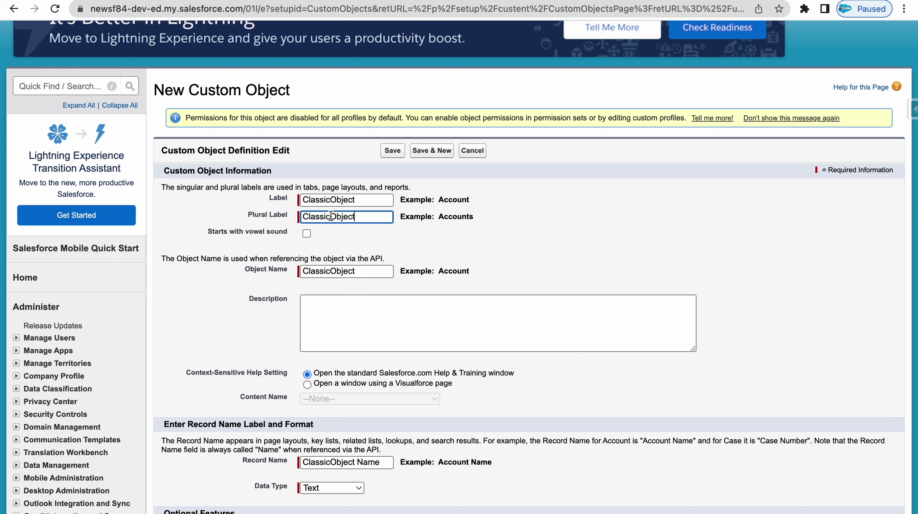
text(S)
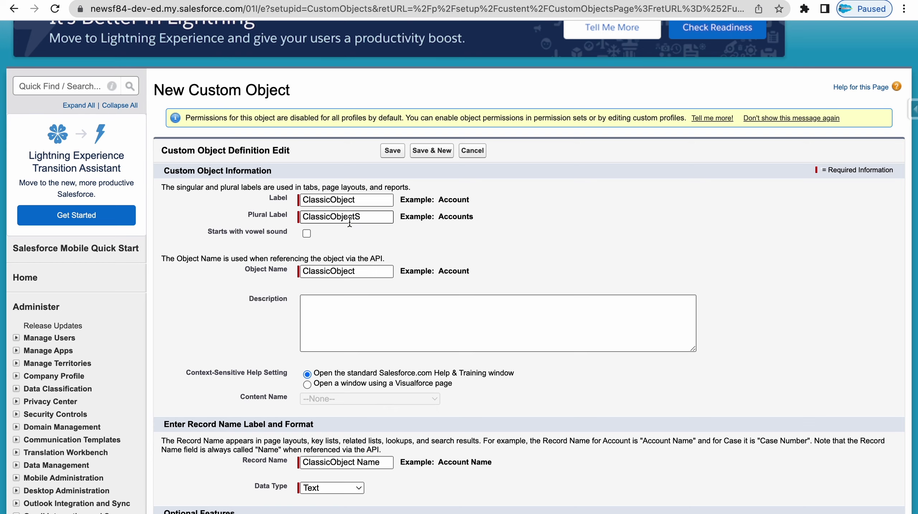
Step: Enable launching the New Custom Tab Wizard after saving, and save the custom object
scroll(355, 235, down, 9)
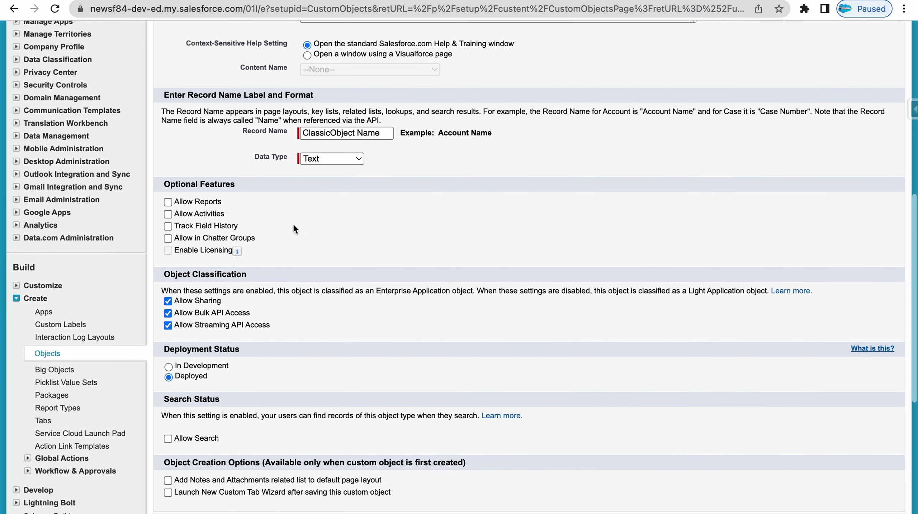
scroll(293, 228, down, 4)
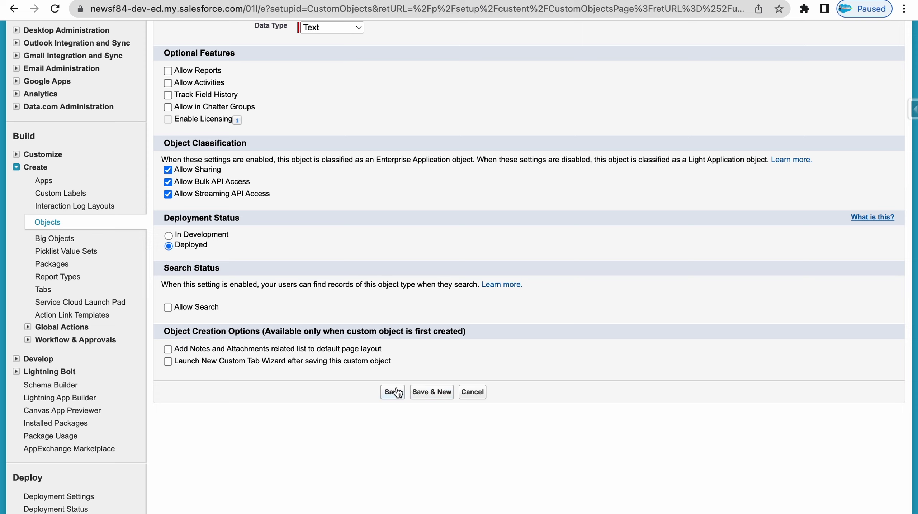
click(216, 363)
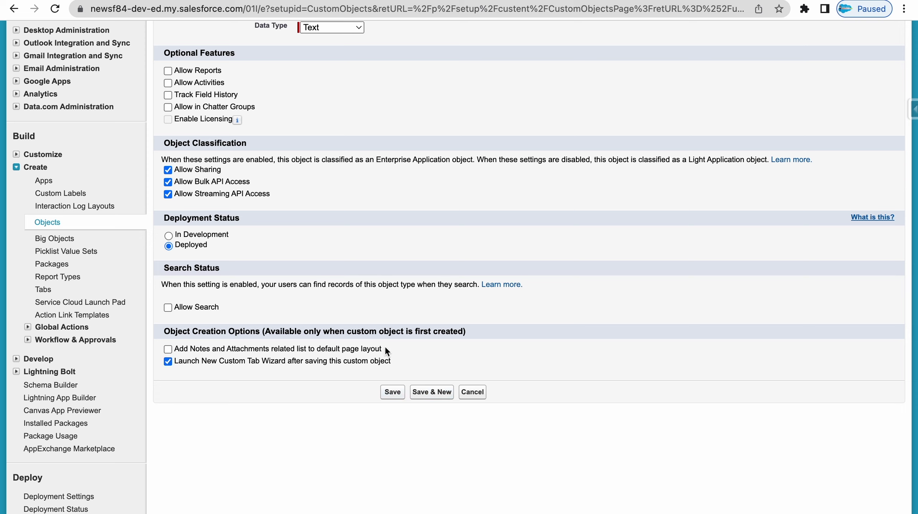
click(395, 396)
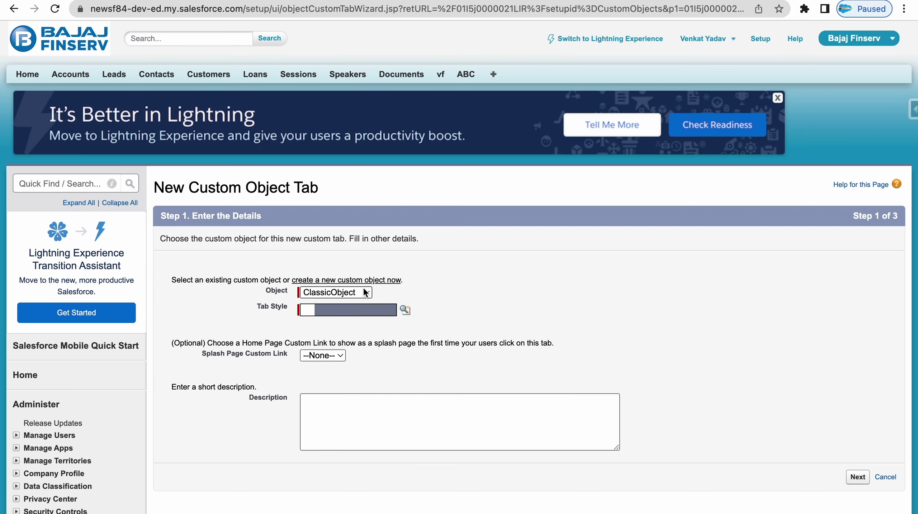
Step: Give the ClassicObject tab the Factory style and accept Default On visibility for all profiles
click(335, 310)
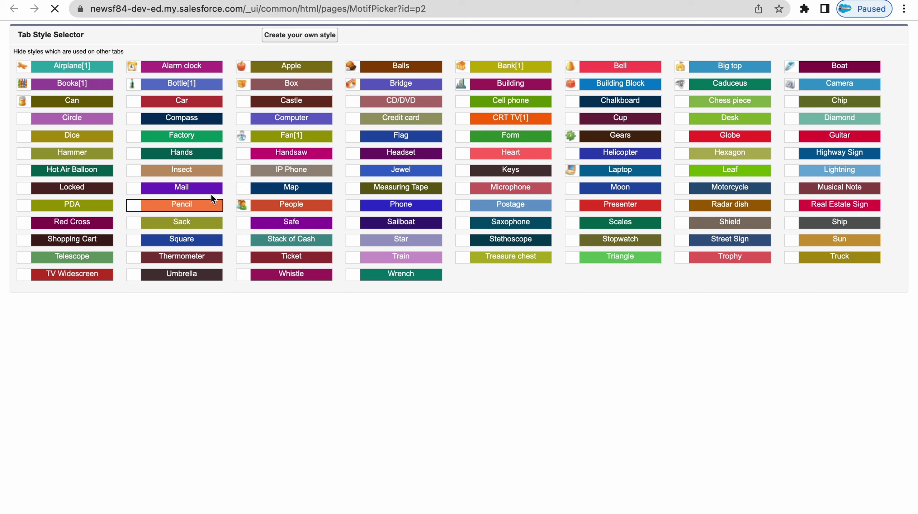
click(182, 136)
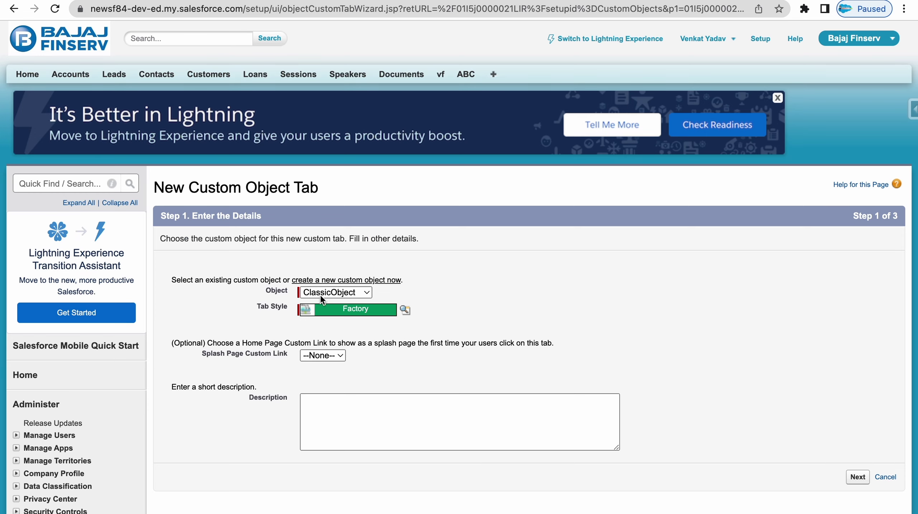
click(852, 477)
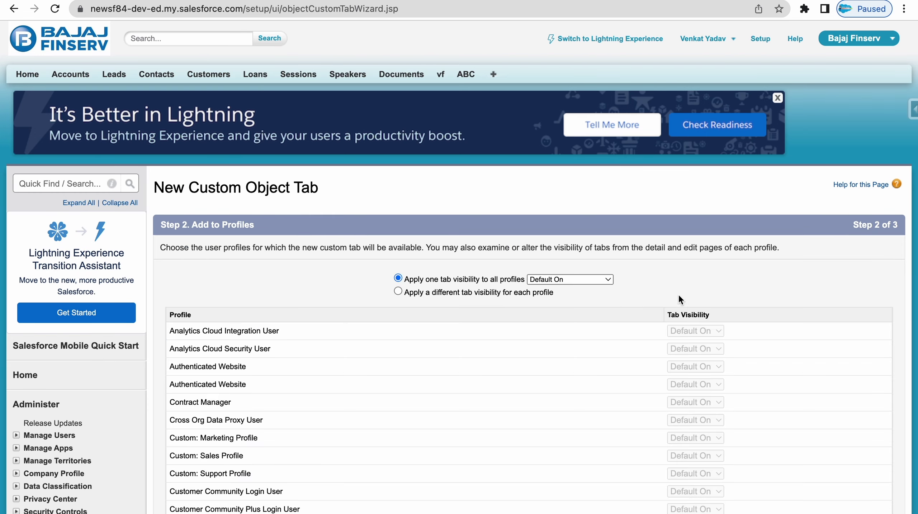
scroll(809, 296, down, 10)
click(858, 308)
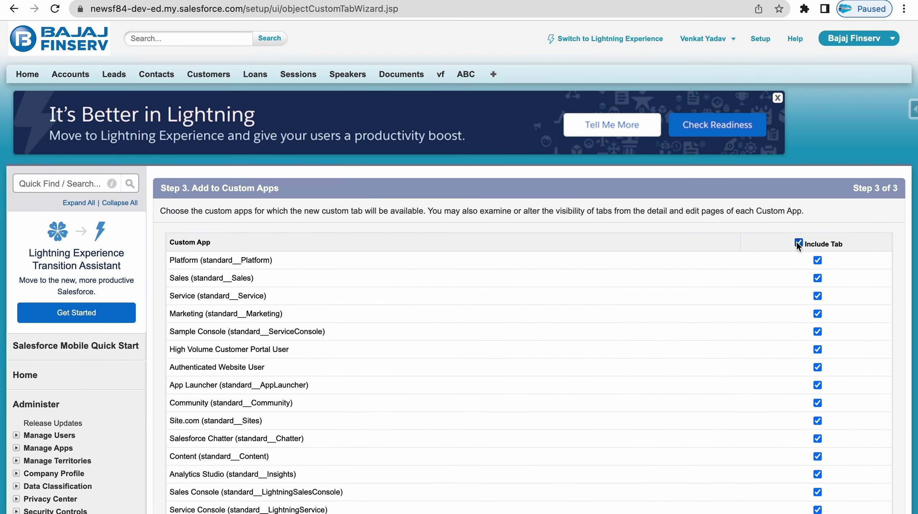
Step: Include the tab only in the Bajaj Finserv, ClassicApp and LightningApp custom apps and save it
click(800, 243)
scroll(805, 333, down, 15)
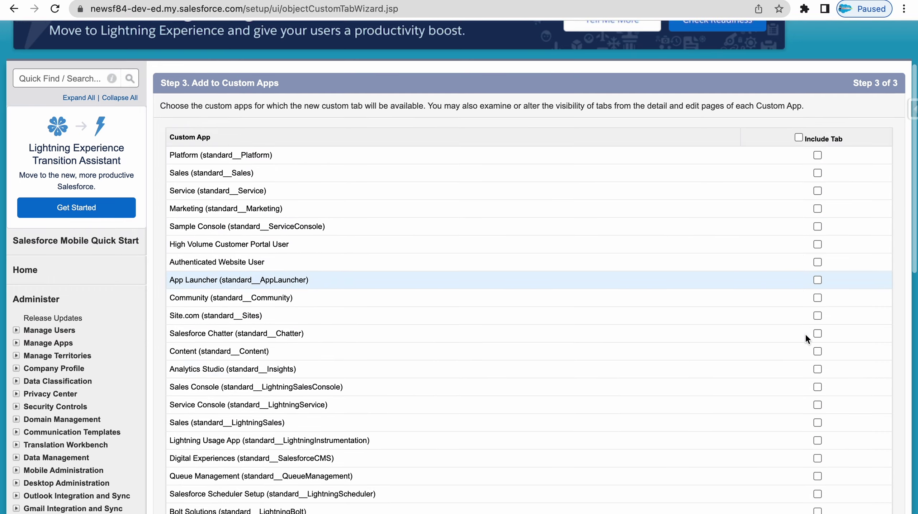
scroll(803, 307, up, 3)
scroll(805, 284, up, 1)
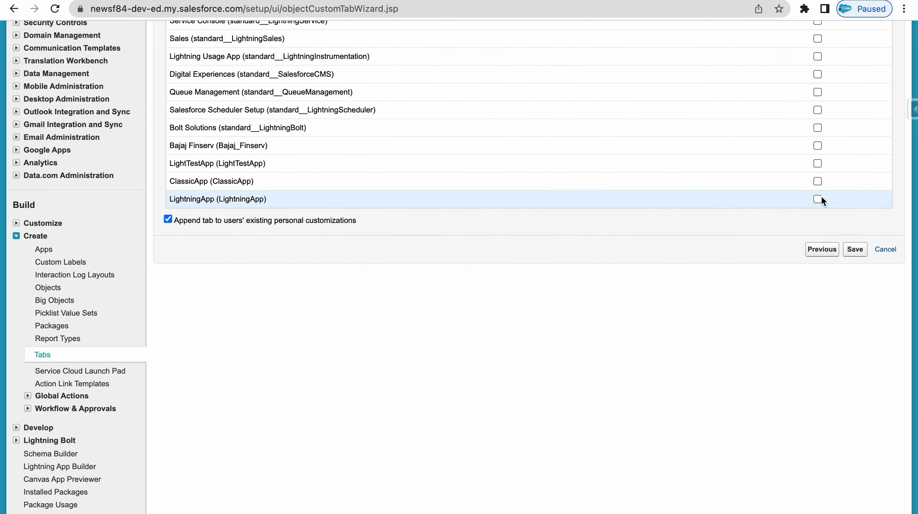
click(818, 182)
click(817, 199)
scroll(815, 200, up, 2)
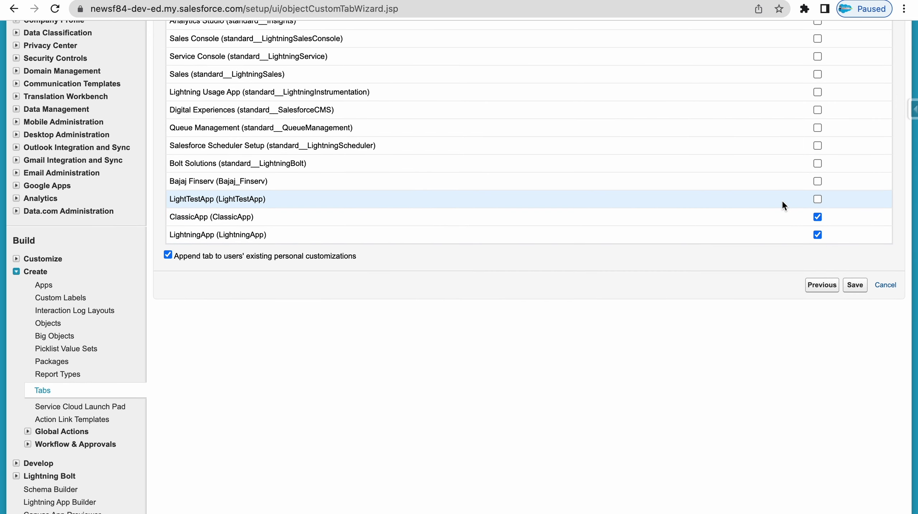
click(817, 181)
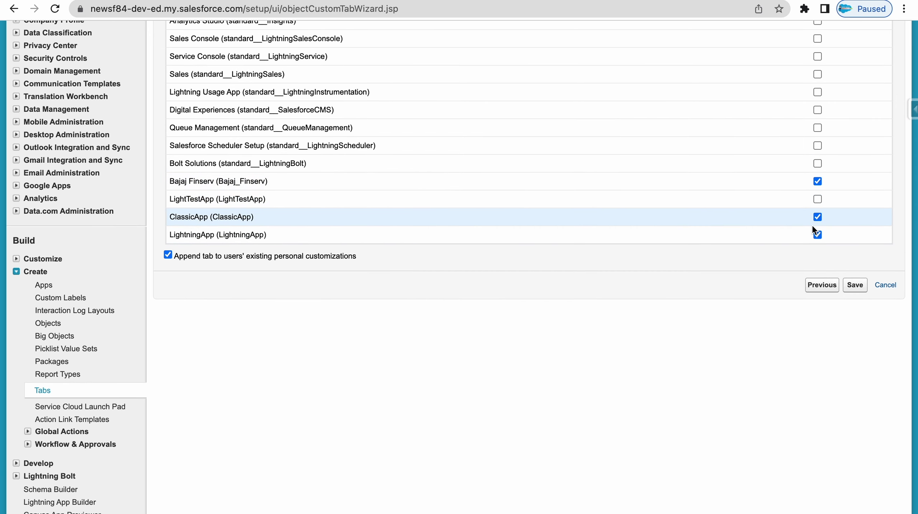
click(859, 291)
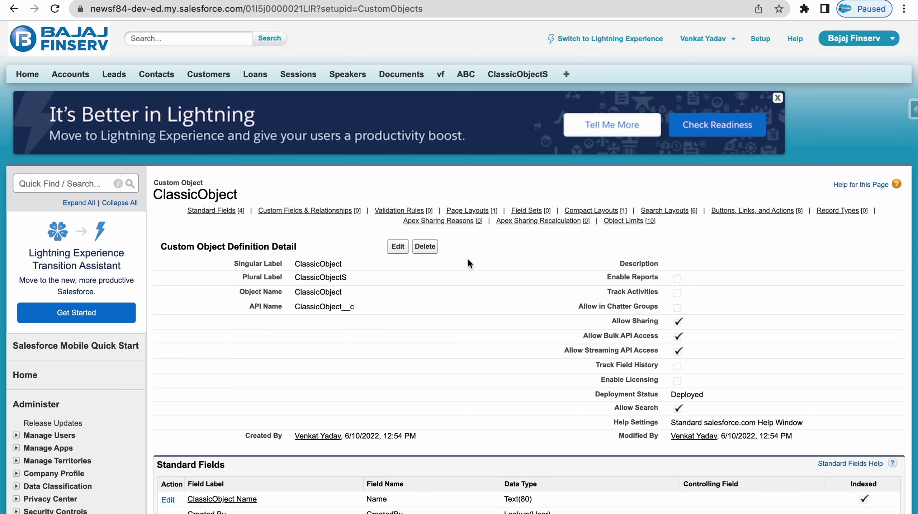
Step: Examine ClassicObject's definition details, standard fields, and custom fields and relationships
mouse_move(608, 225)
drag(154, 198, 245, 199)
click(288, 182)
scroll(325, 232, down, 6)
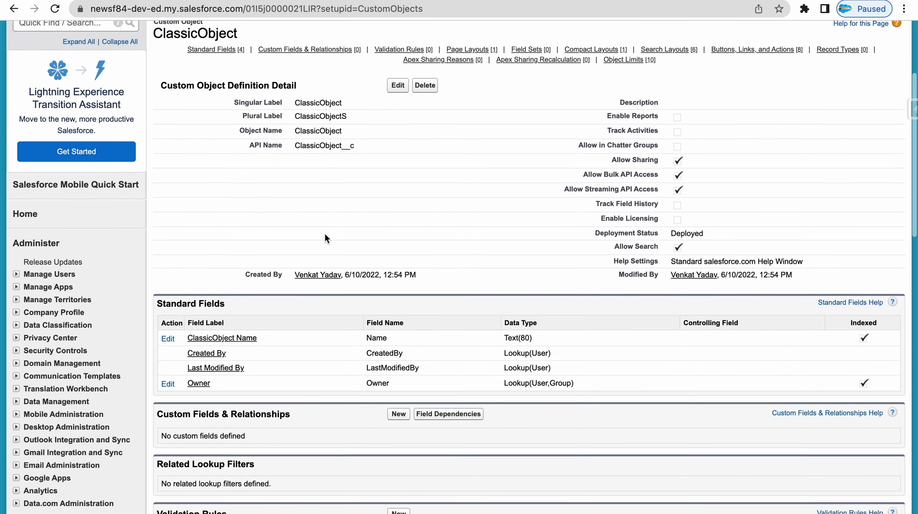
scroll(236, 244, up, 2)
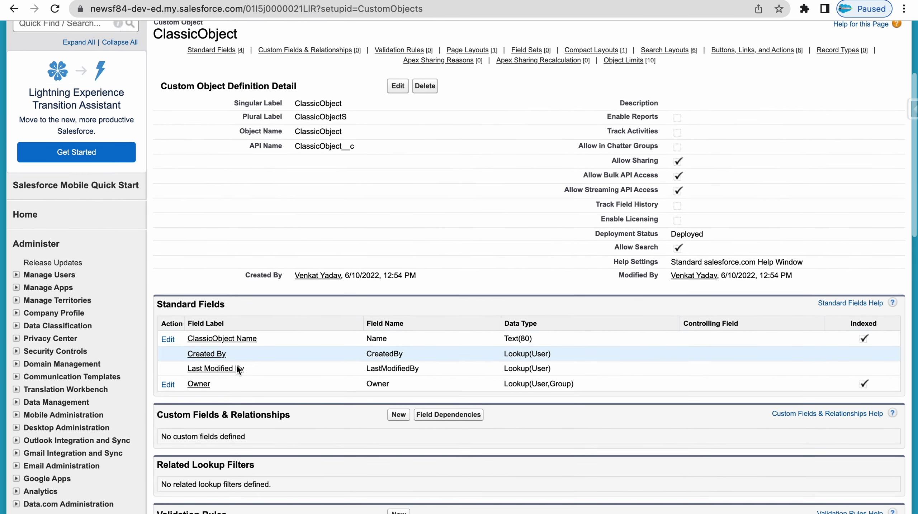
drag(224, 382, 216, 333)
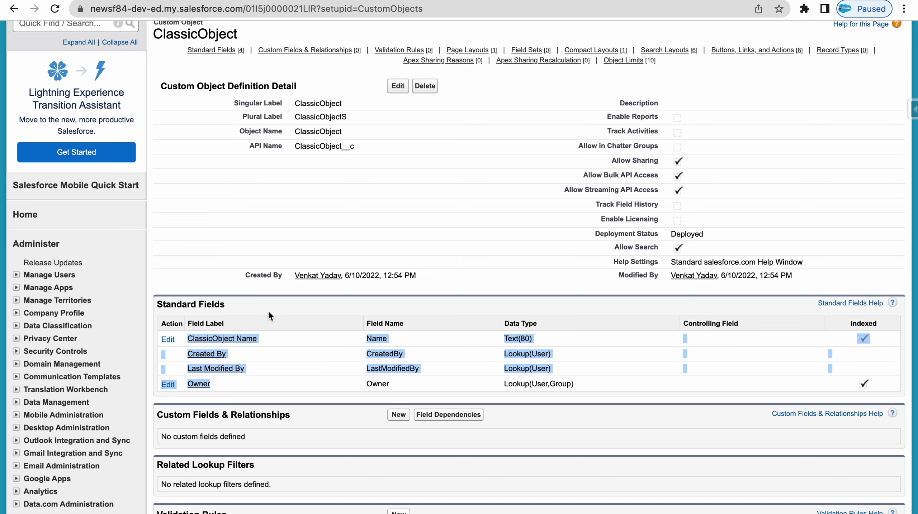
click(308, 232)
scroll(305, 234, up, 2)
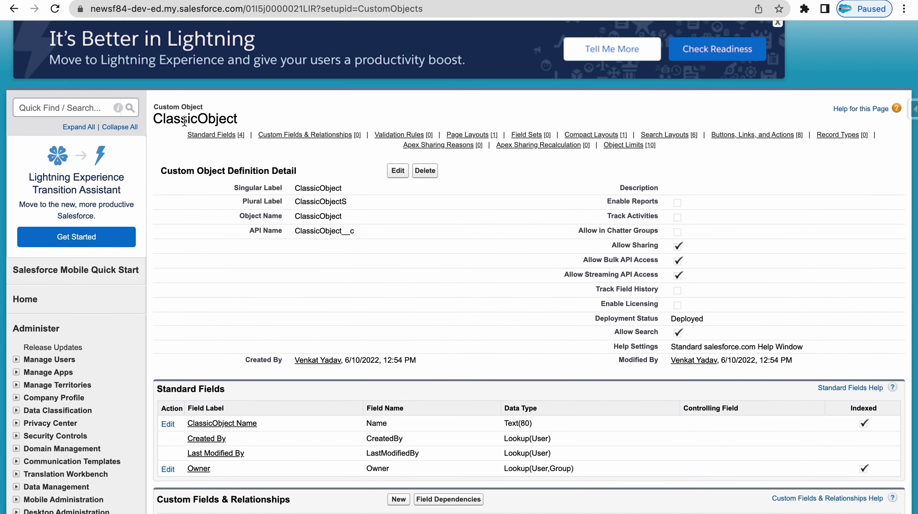
drag(184, 121, 223, 120)
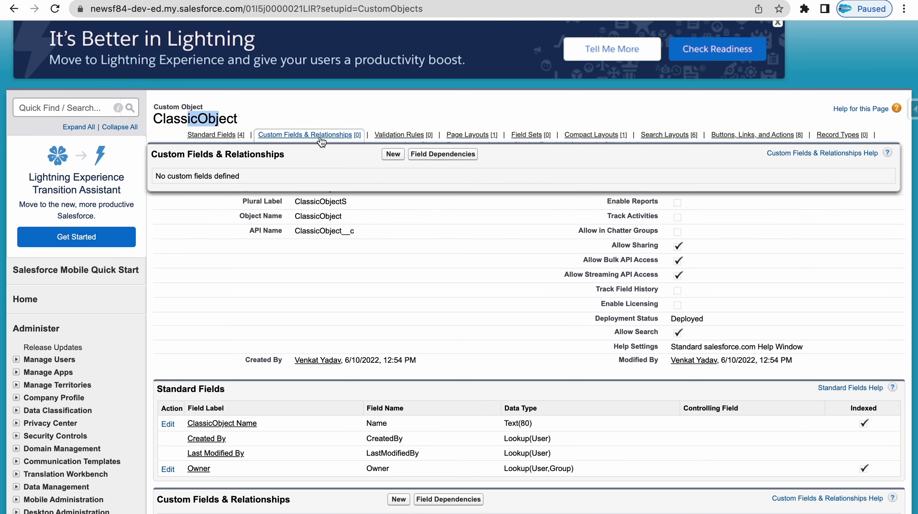
Step: Examine ClassicObject's page layouts, record types, search layouts, and buttons, links and actions
mouse_move(448, 139)
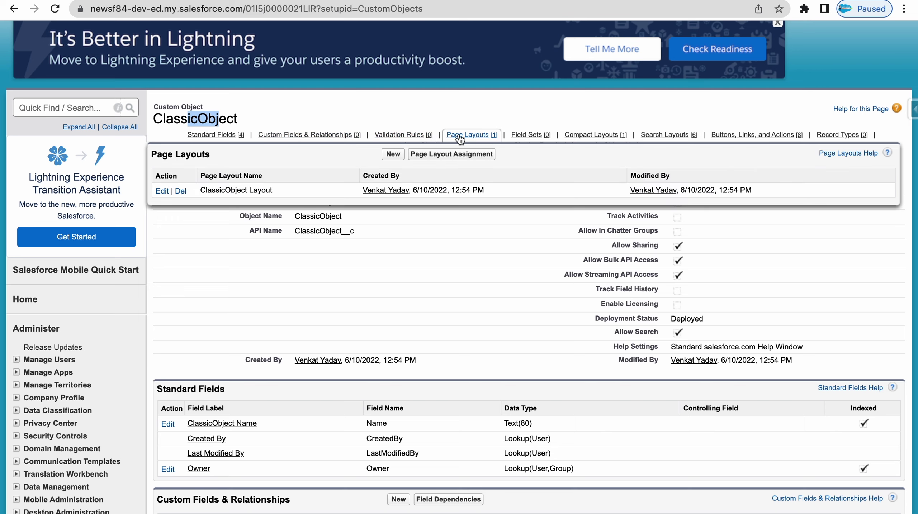
mouse_move(728, 143)
mouse_move(839, 135)
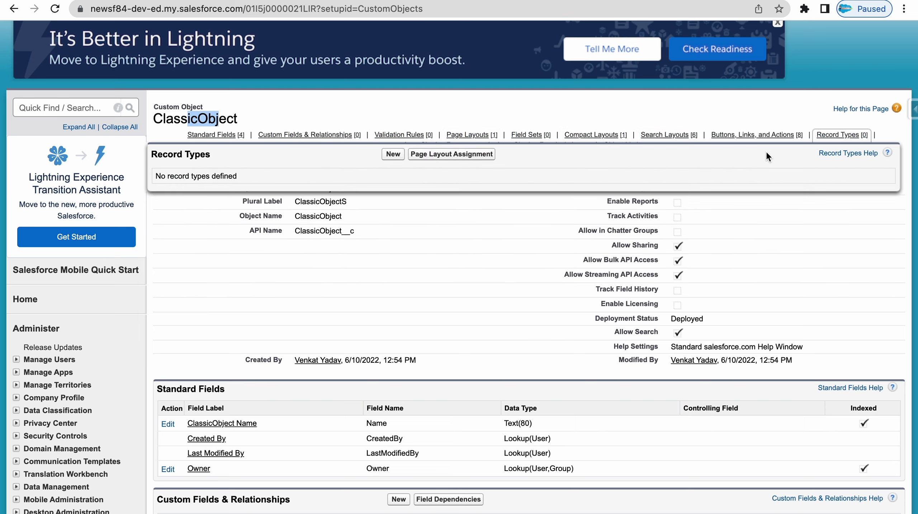
scroll(388, 416, down, 7)
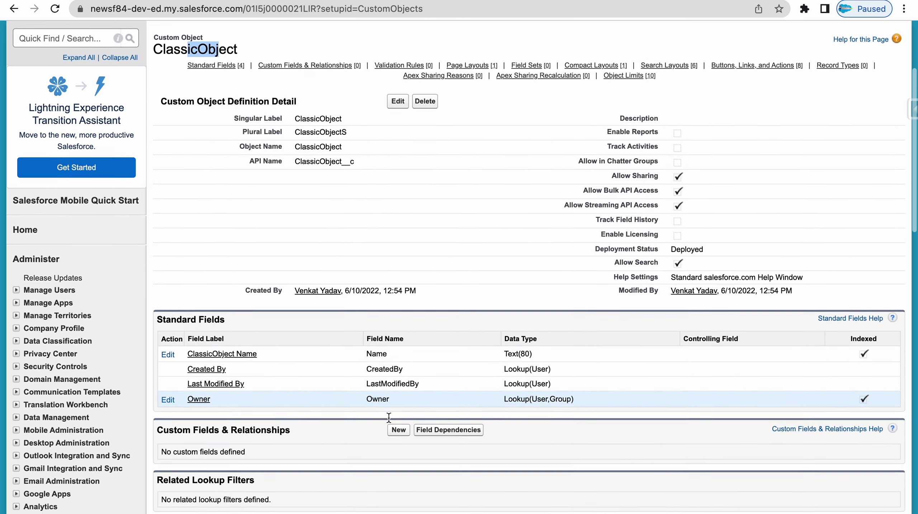
scroll(387, 417, down, 7)
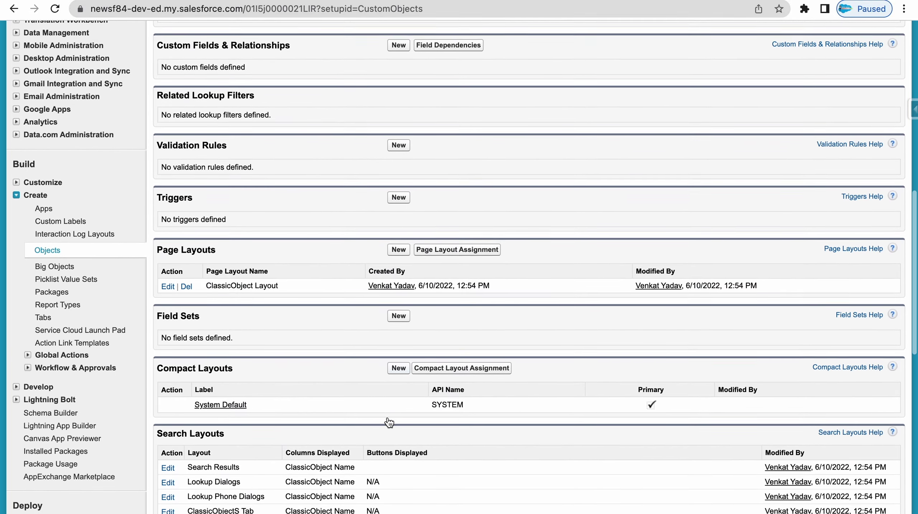
scroll(330, 285, down, 12)
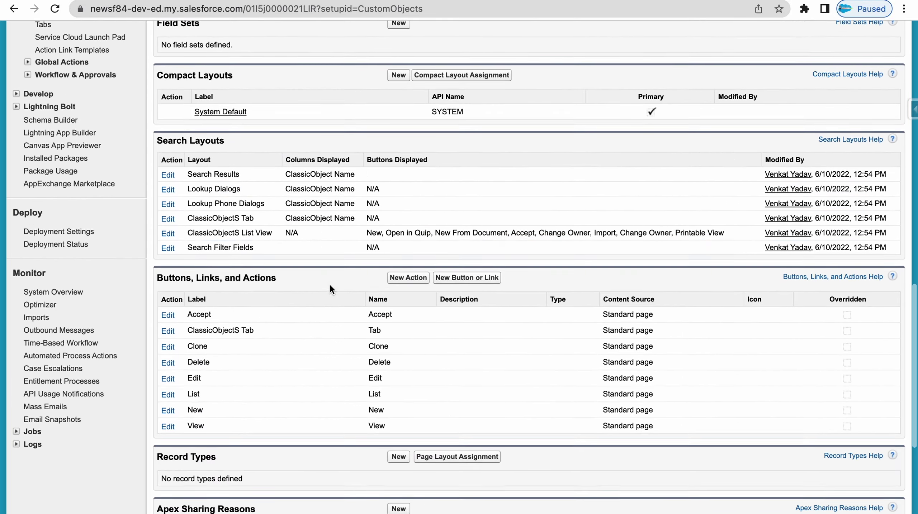
scroll(332, 284, up, 11)
scroll(332, 284, up, 6)
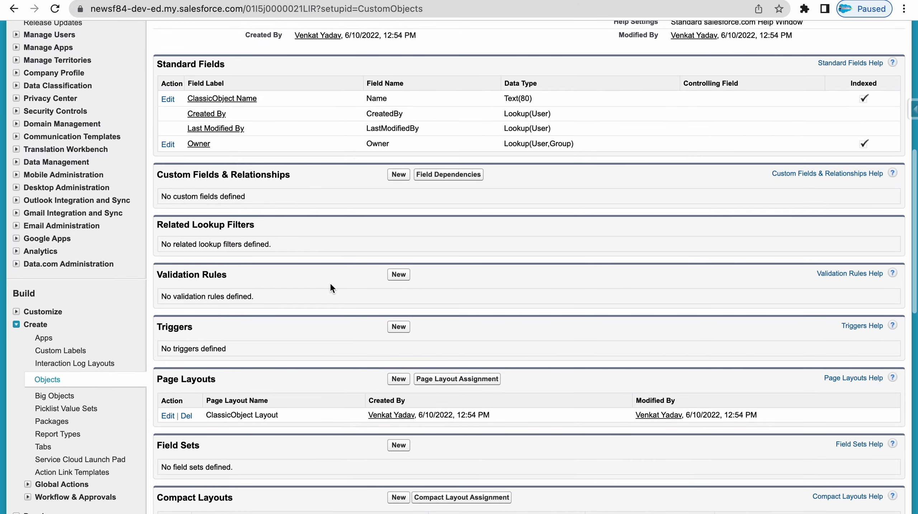
scroll(326, 285, up, 12)
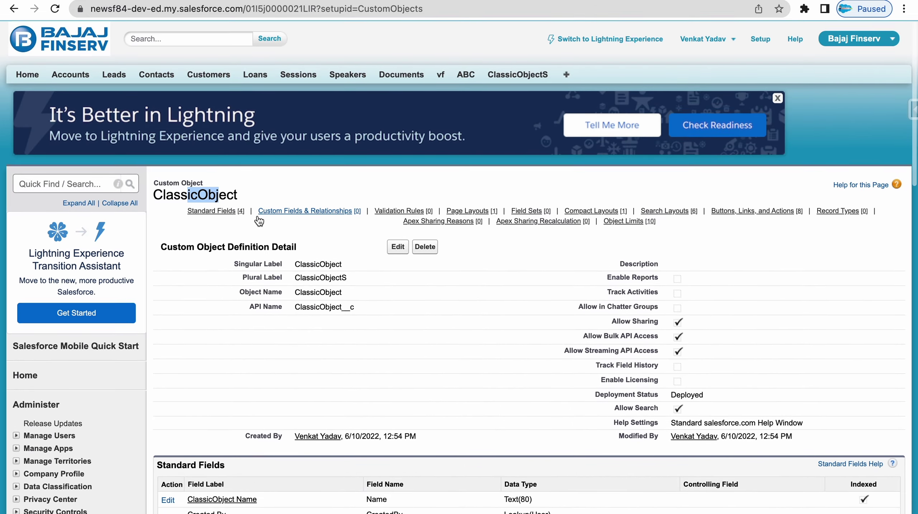
Step: Examine the setup options for the standard Accounts object under Customize, and collapse the expanded groups again
scroll(288, 280, down, 10)
scroll(286, 276, down, 4)
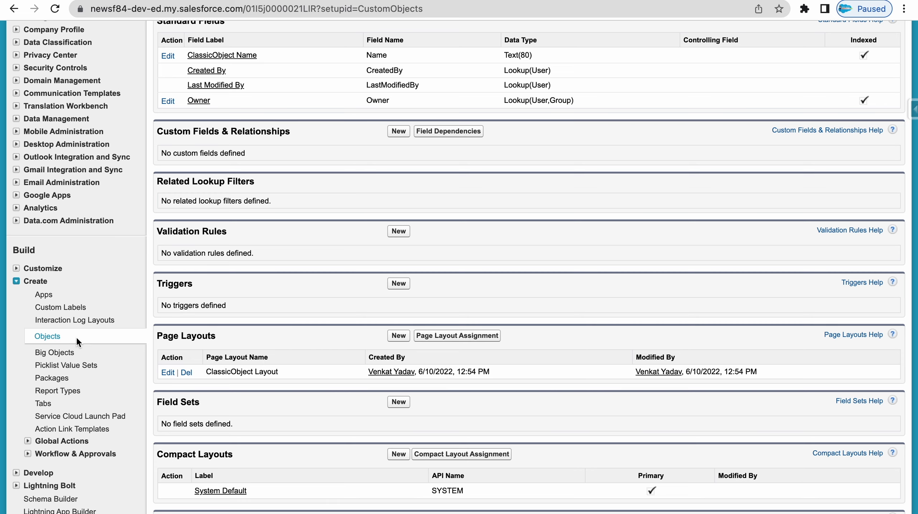
scroll(92, 329, up, 4)
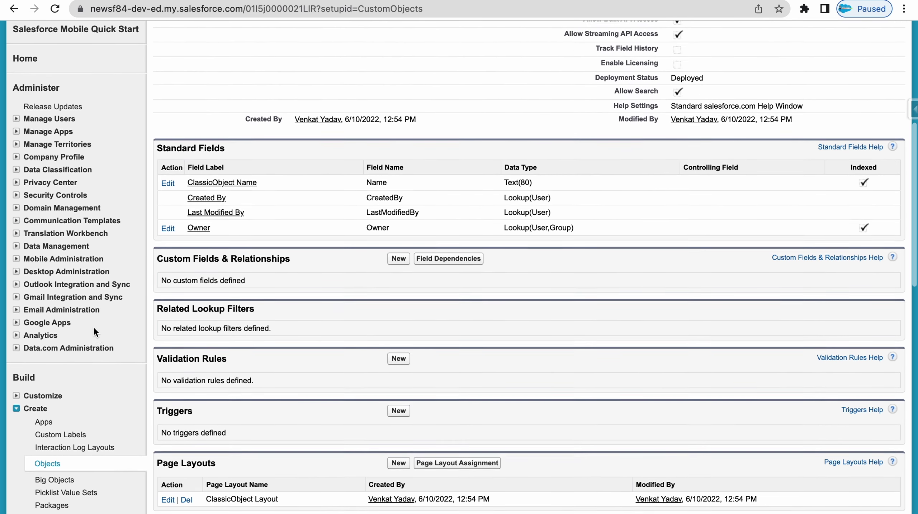
scroll(92, 323, up, 4)
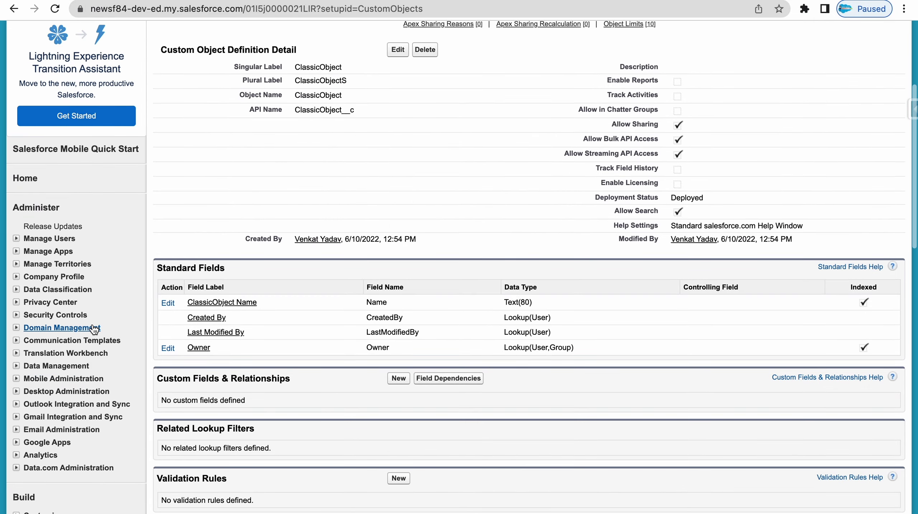
scroll(60, 292, down, 4)
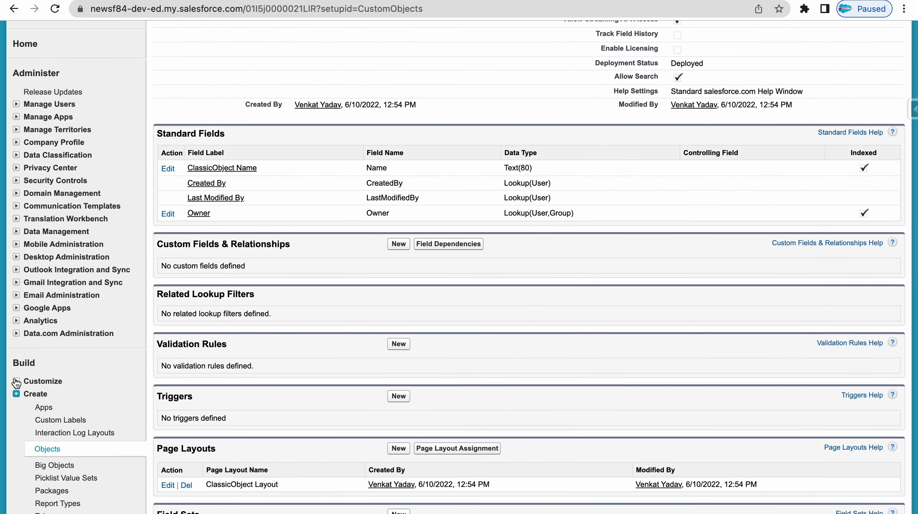
click(17, 381)
scroll(79, 361, down, 3)
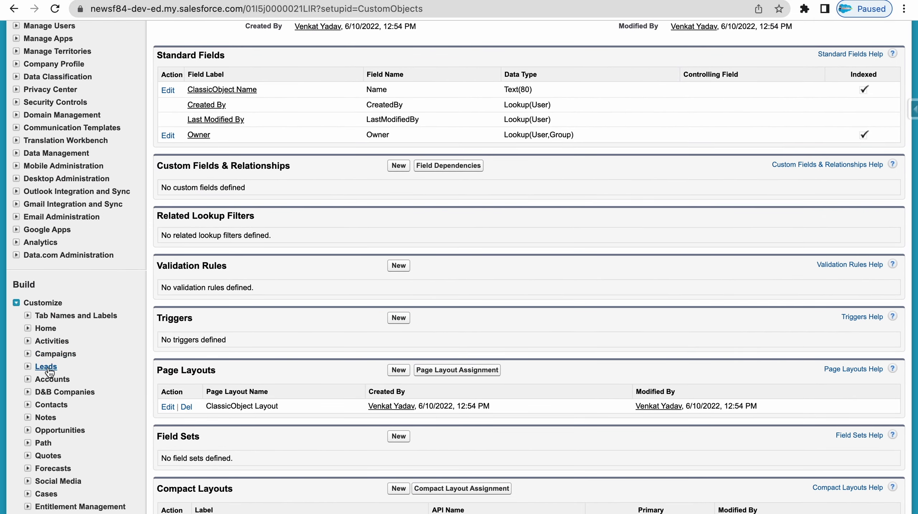
click(48, 379)
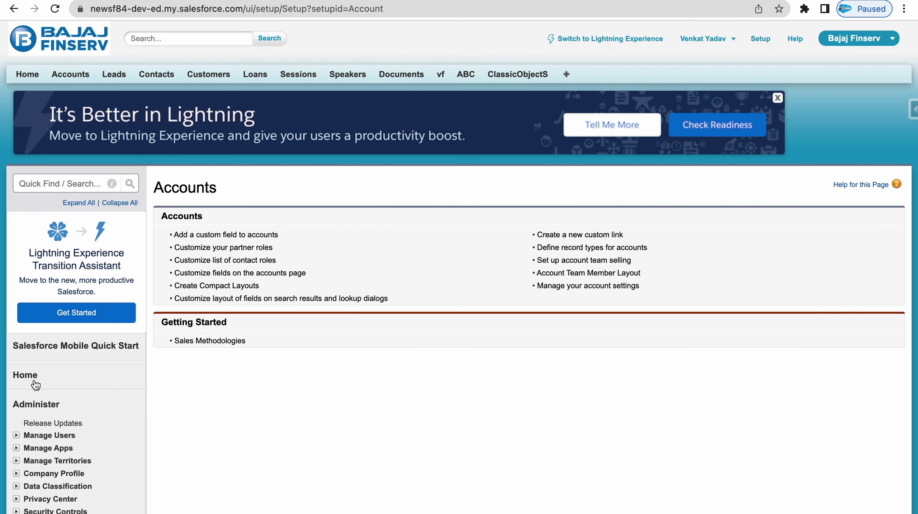
scroll(155, 323, down, 10)
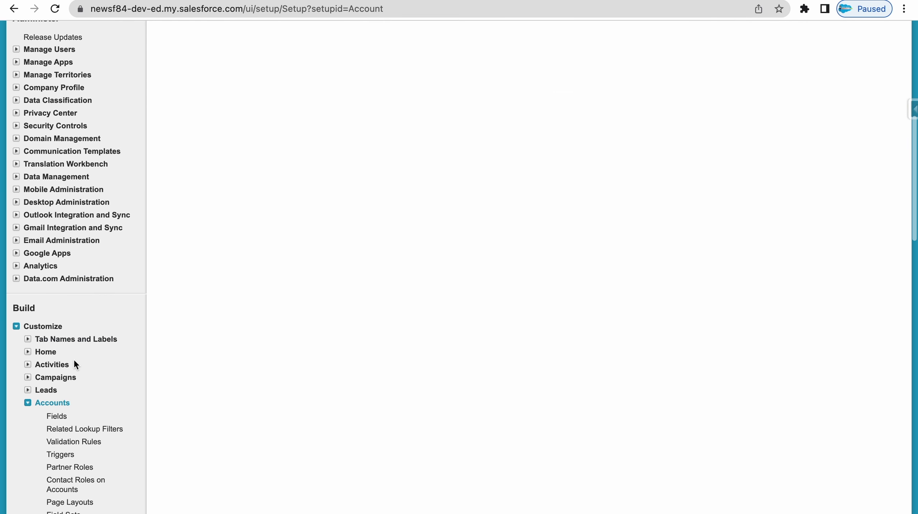
scroll(54, 400, down, 3)
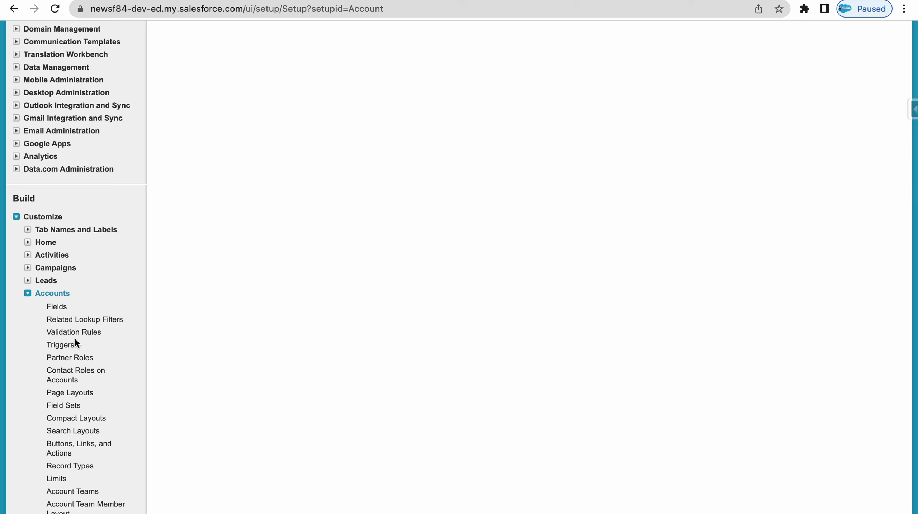
scroll(76, 349, down, 4)
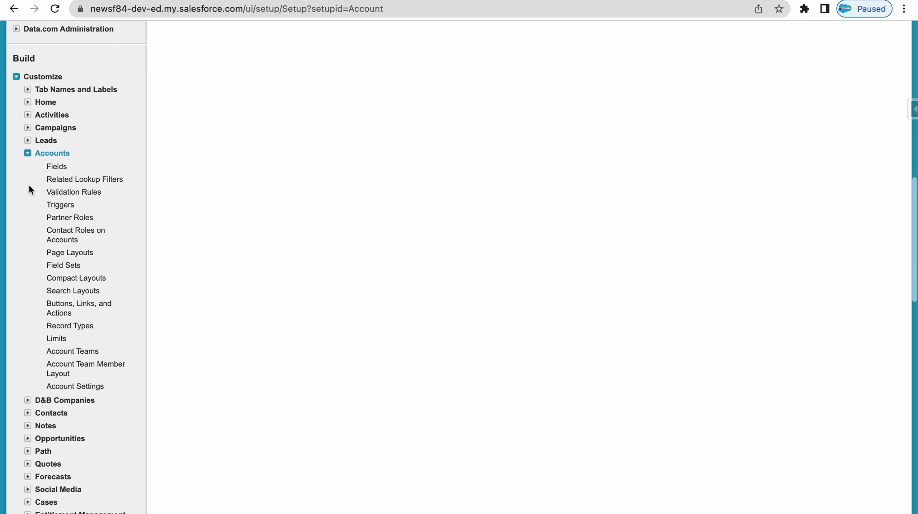
click(27, 154)
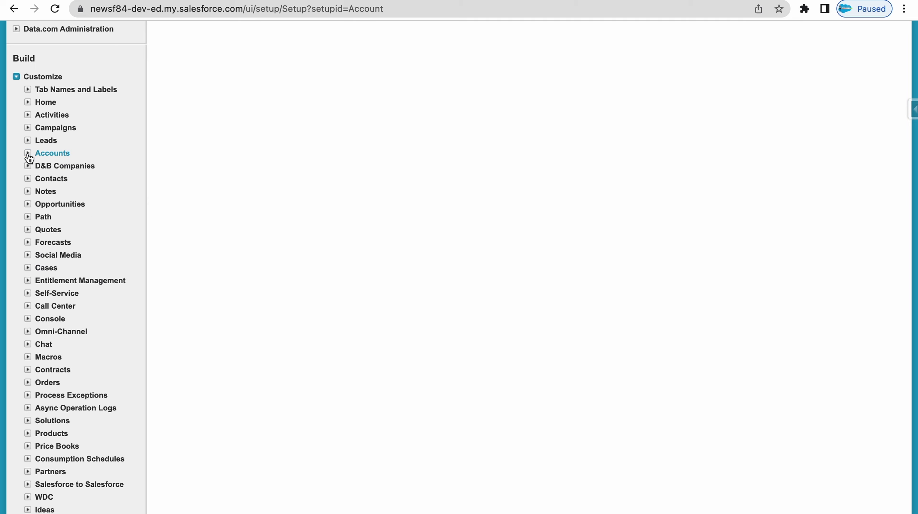
click(17, 77)
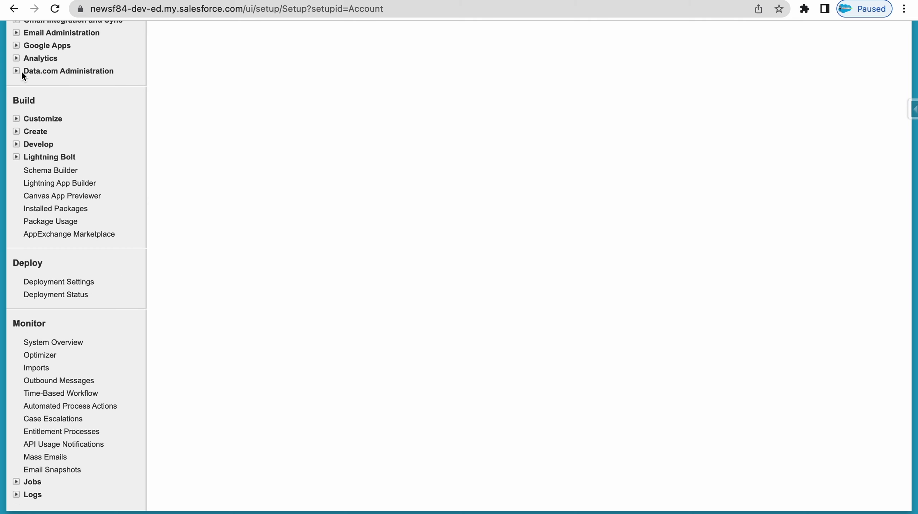
Step: Open ClassicObject from the custom objects list and review its definition page
click(16, 132)
click(36, 181)
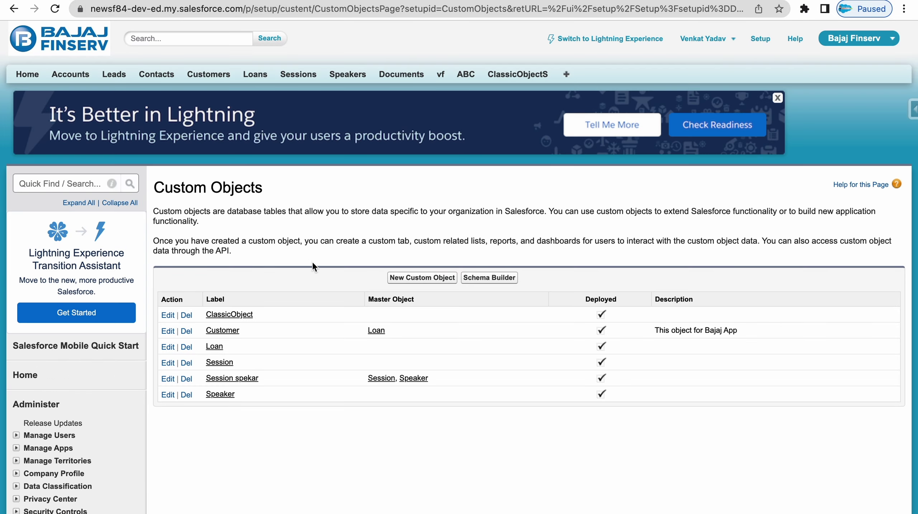
click(216, 316)
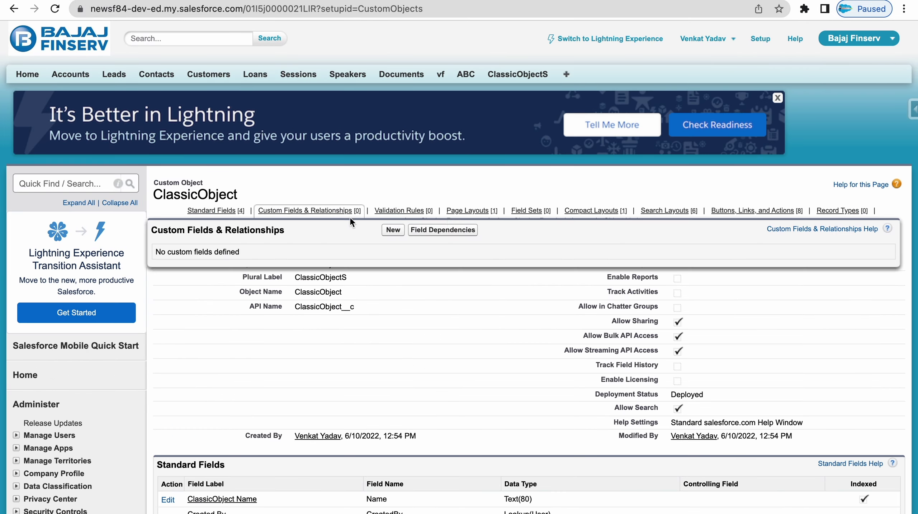
mouse_move(724, 216)
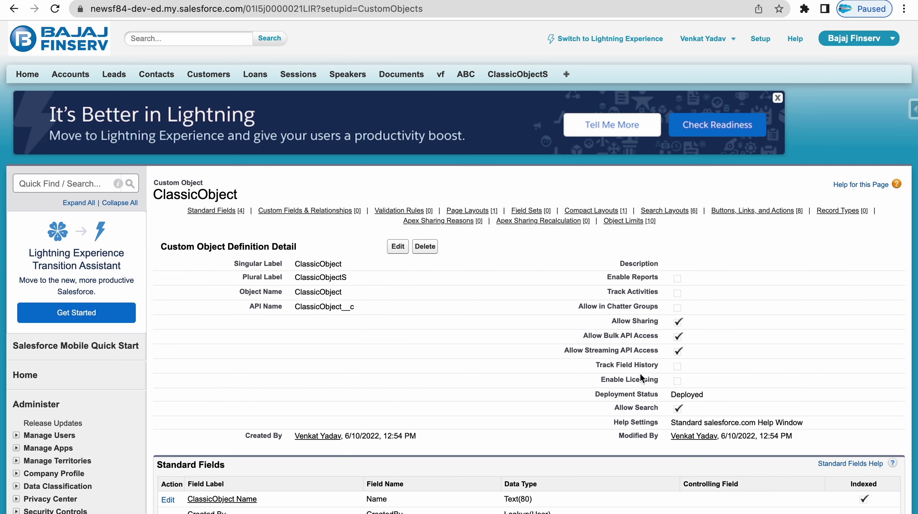
Step: Switch to Lightning Experience and open the Object Manager in Setup
click(601, 42)
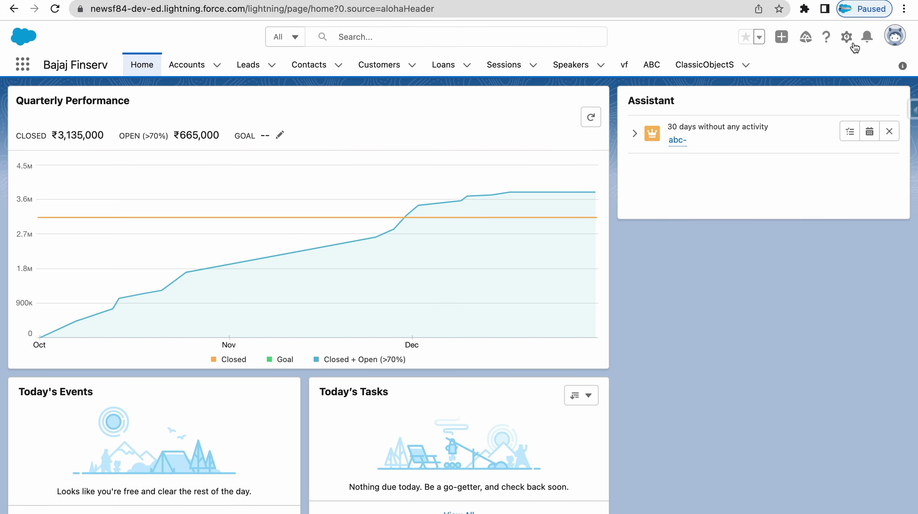
click(849, 39)
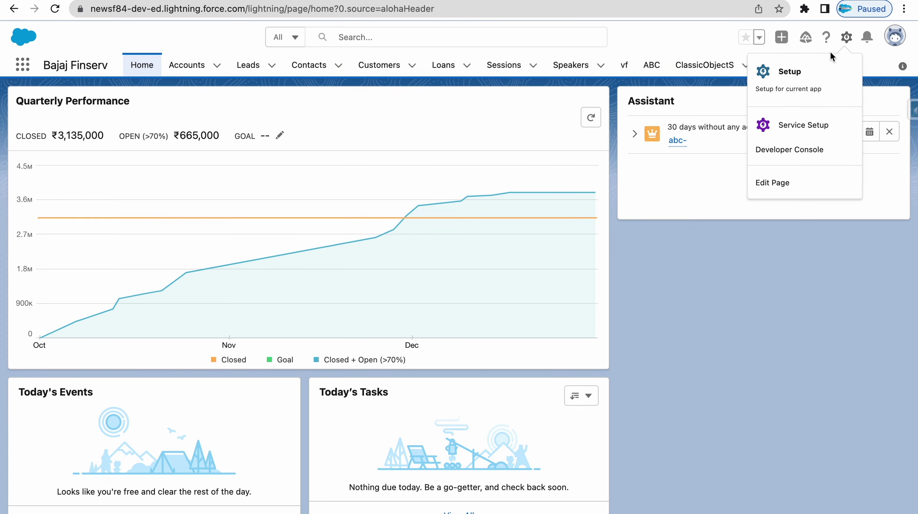
click(809, 85)
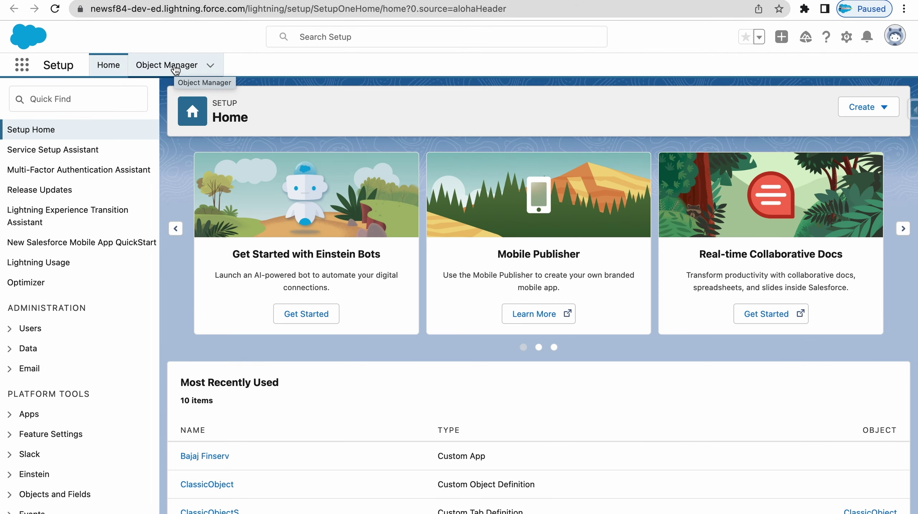
click(175, 69)
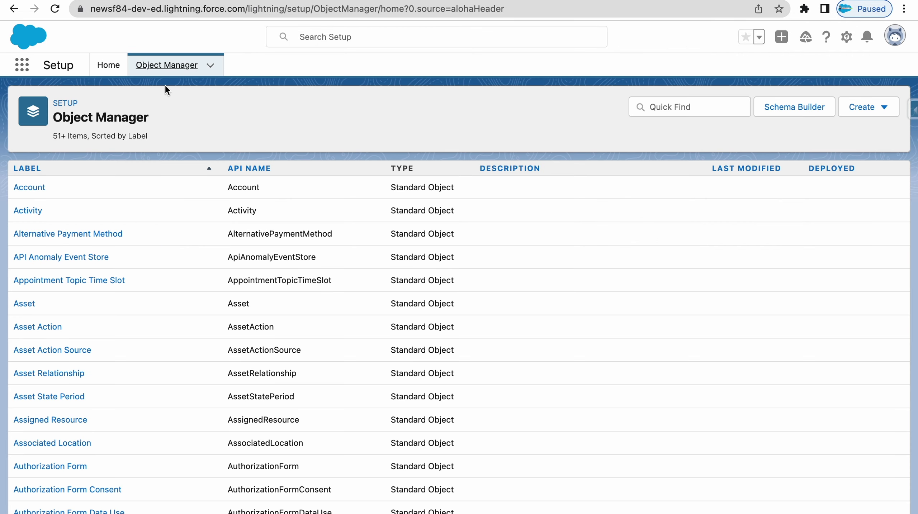
Step: Look through the standard and custom objects listed in the Object Manager
scroll(326, 371, down, 5)
scroll(324, 376, up, 5)
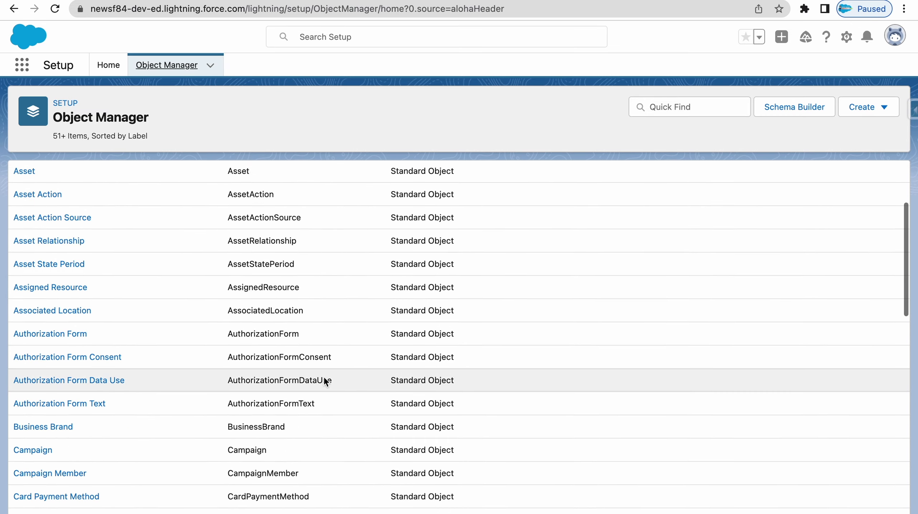
scroll(394, 419, down, 10)
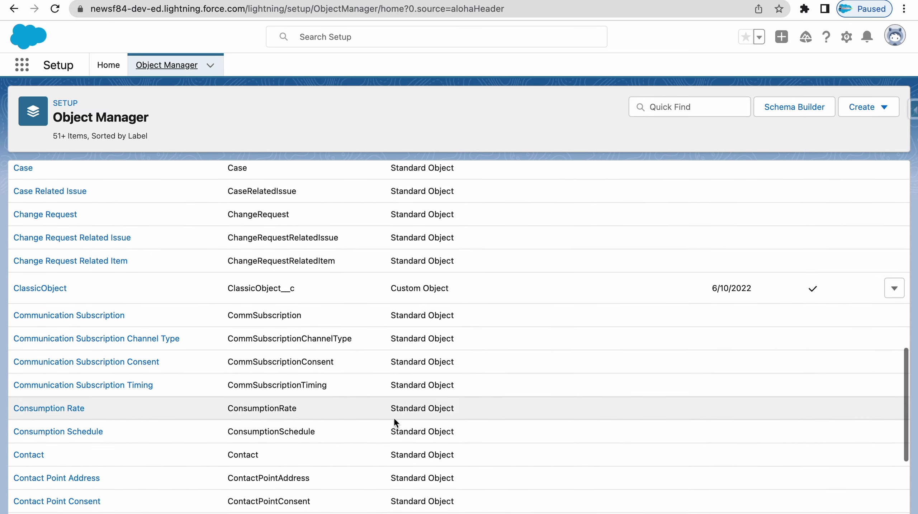
scroll(395, 420, down, 1)
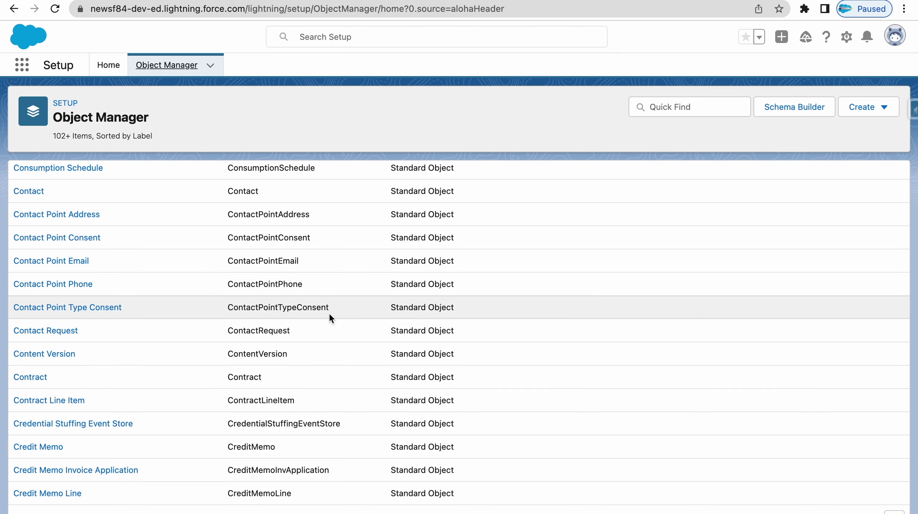
scroll(329, 313, up, 20)
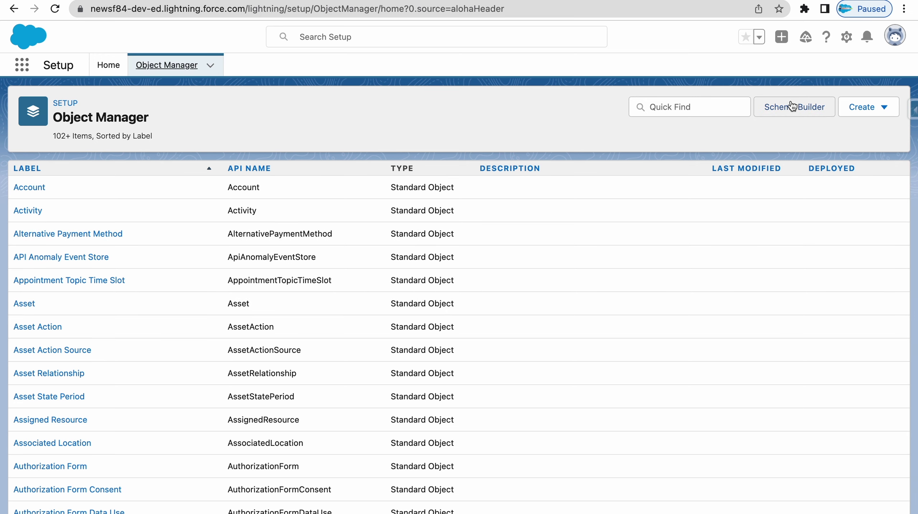
click(885, 107)
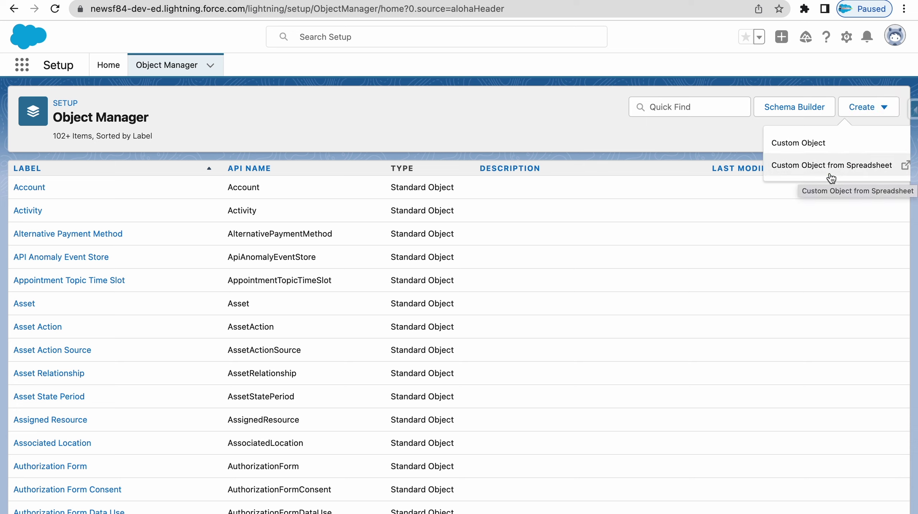
click(823, 145)
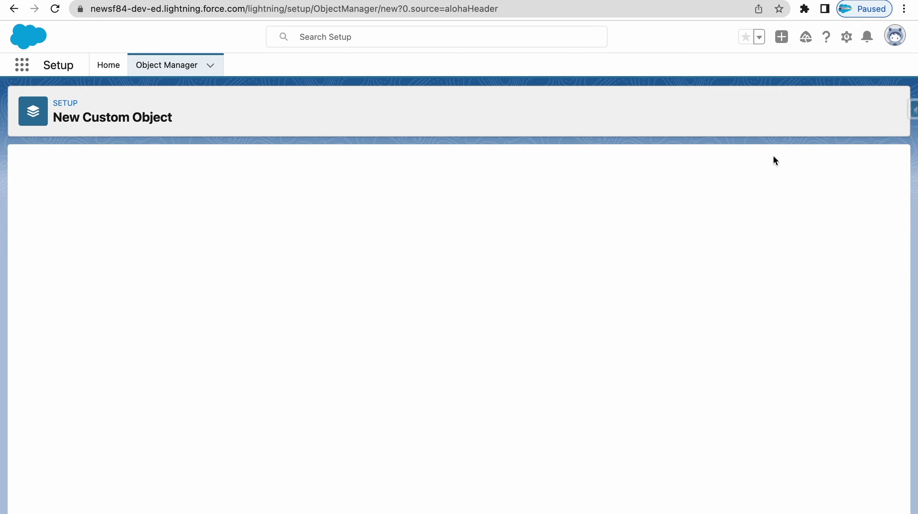
scroll(289, 254, down, 5)
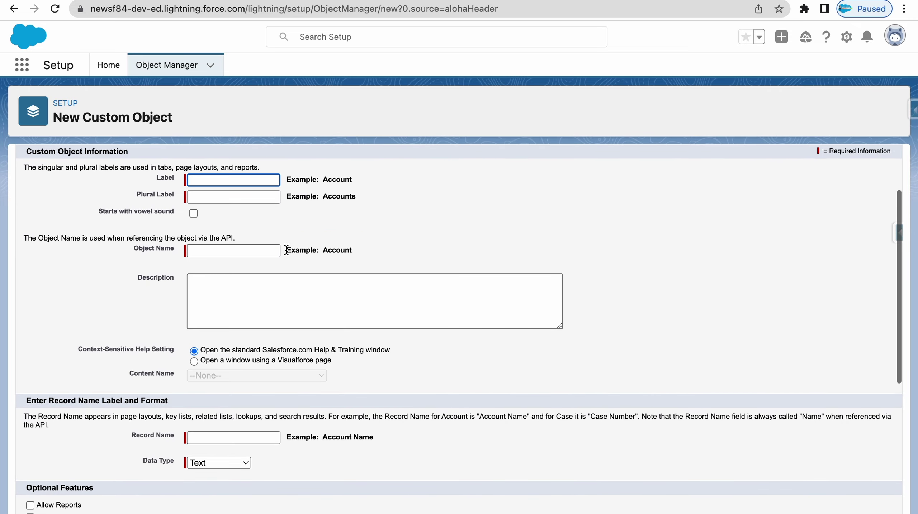
scroll(287, 250, down, 5)
key(alt+Left)
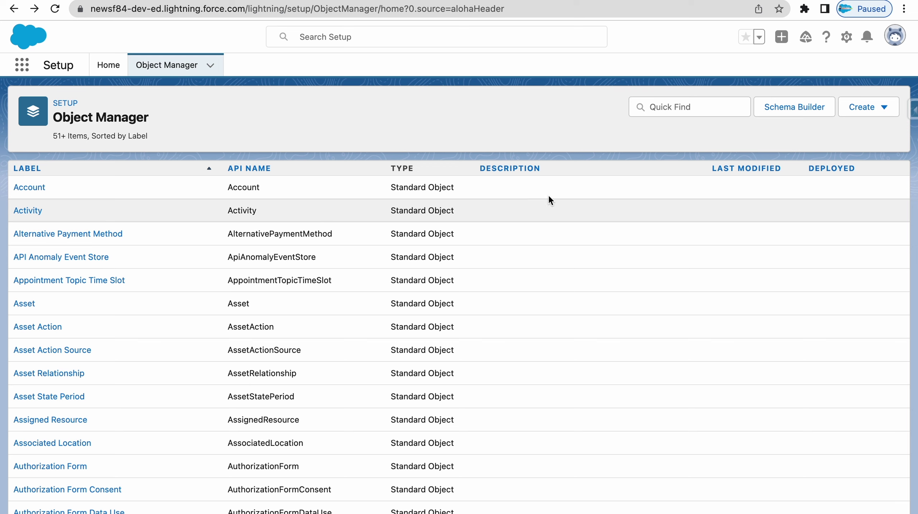
Step: Start a new custom object from the Object Manager and set its label to LightningObject
click(889, 110)
click(789, 144)
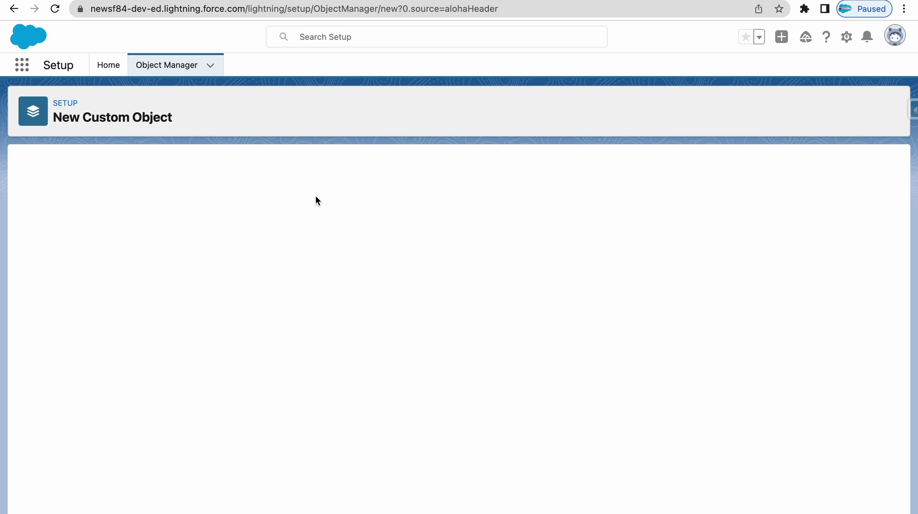
click(202, 272)
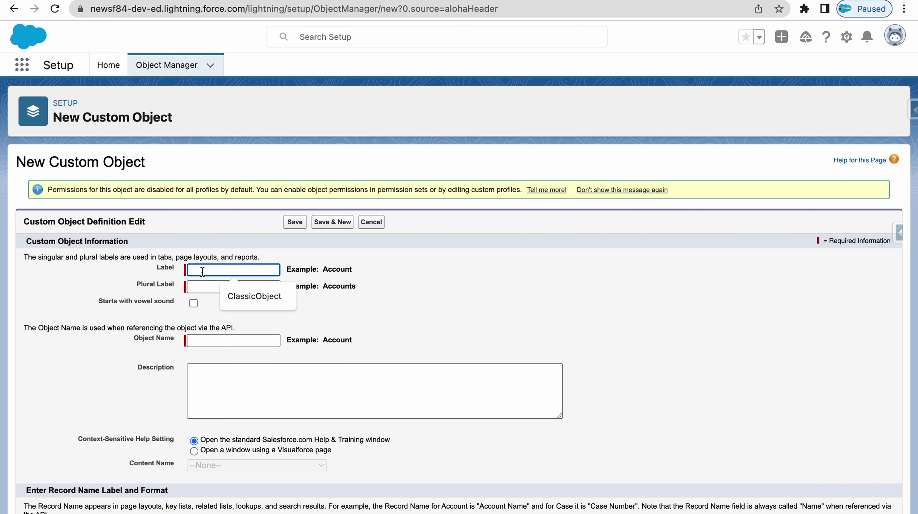
text(L)
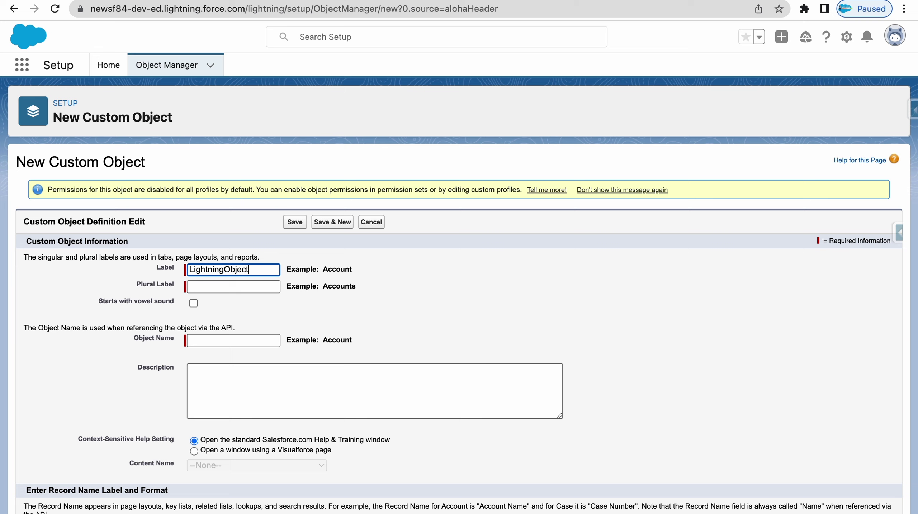
text(ightningObject)
Step: Set the plural label to LightningObjects and save the custom object with the remaining settings at their defaults
drag(257, 269, 136, 271)
key(super+c)
click(227, 287)
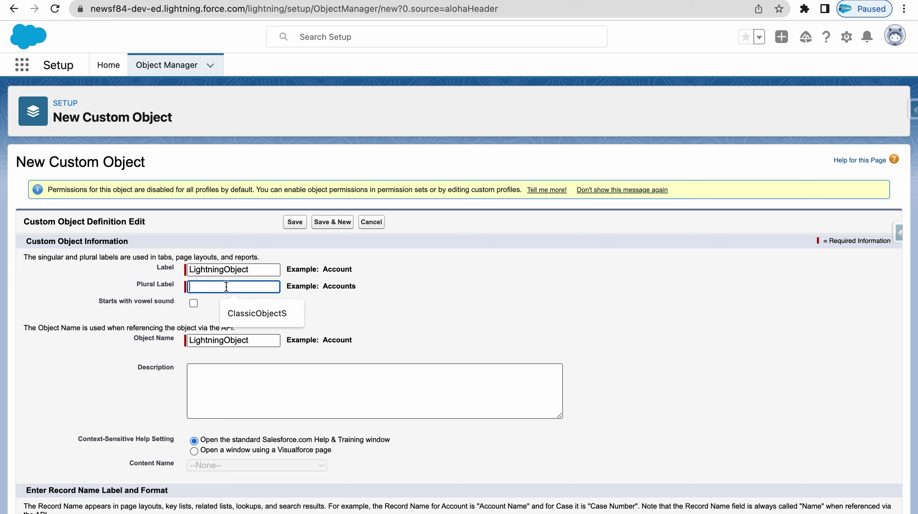
key(super+v)
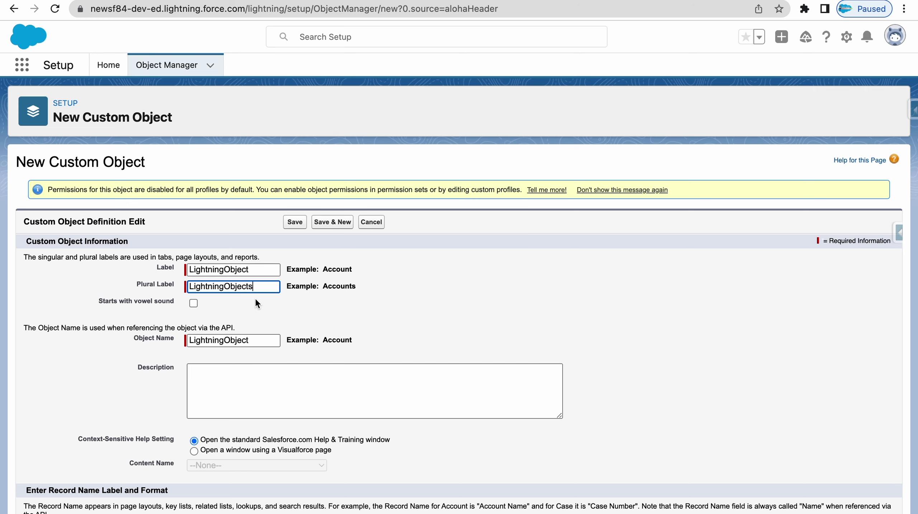
text(s)
scroll(257, 305, down, 10)
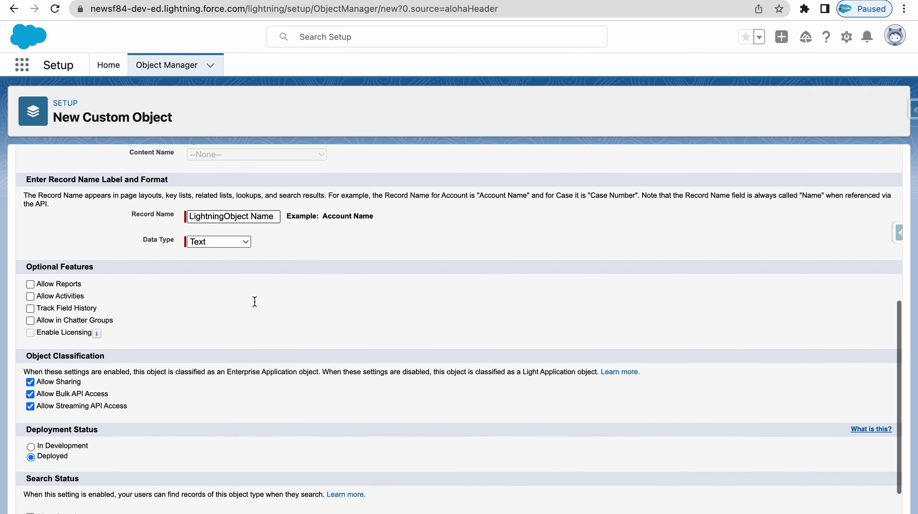
scroll(255, 307, down, 2)
scroll(254, 310, down, 1)
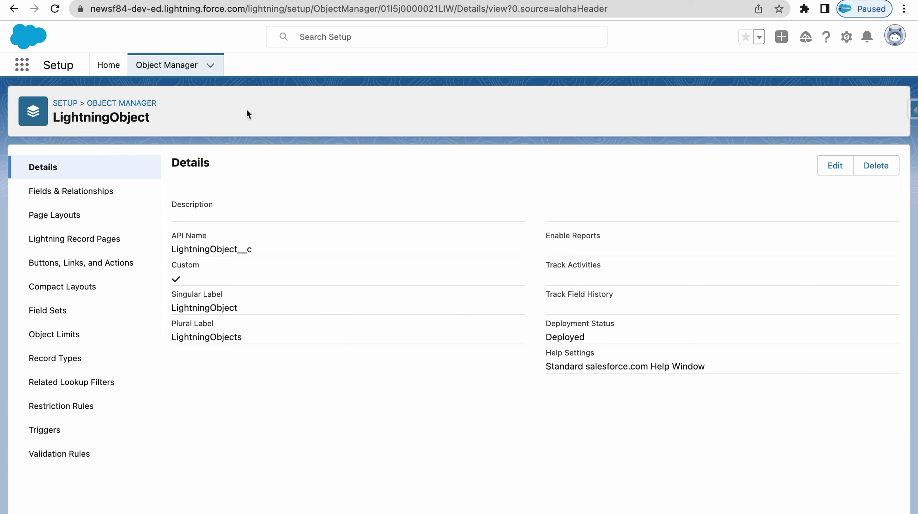
Step: Duplicate the browser tab that shows the LightningObject details page
right_click(213, 0)
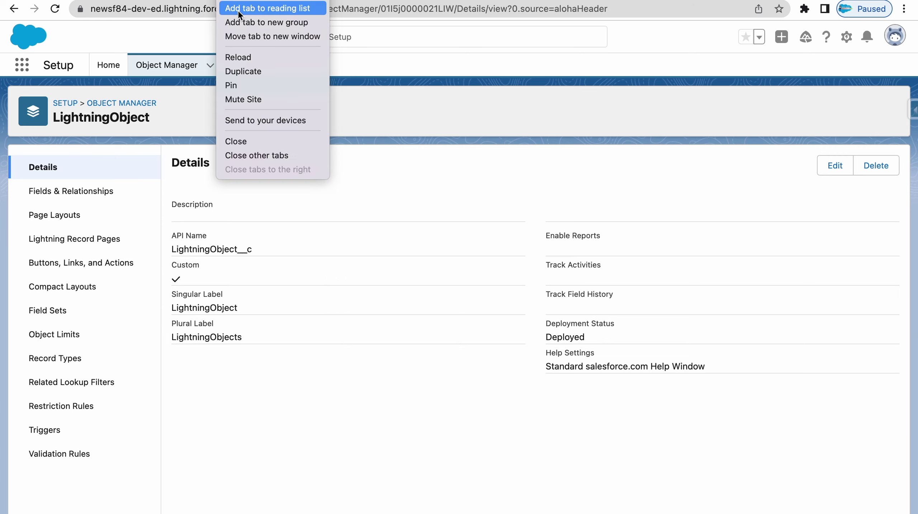
click(248, 69)
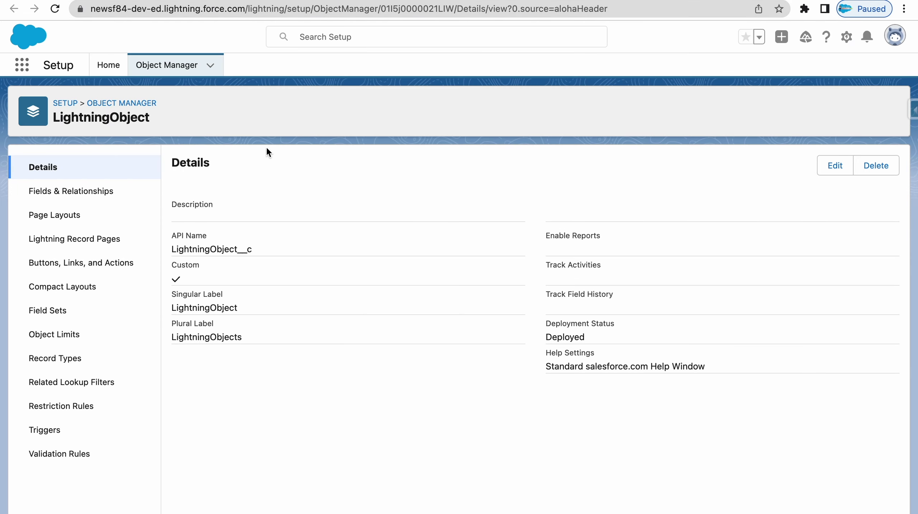
drag(72, 118, 140, 114)
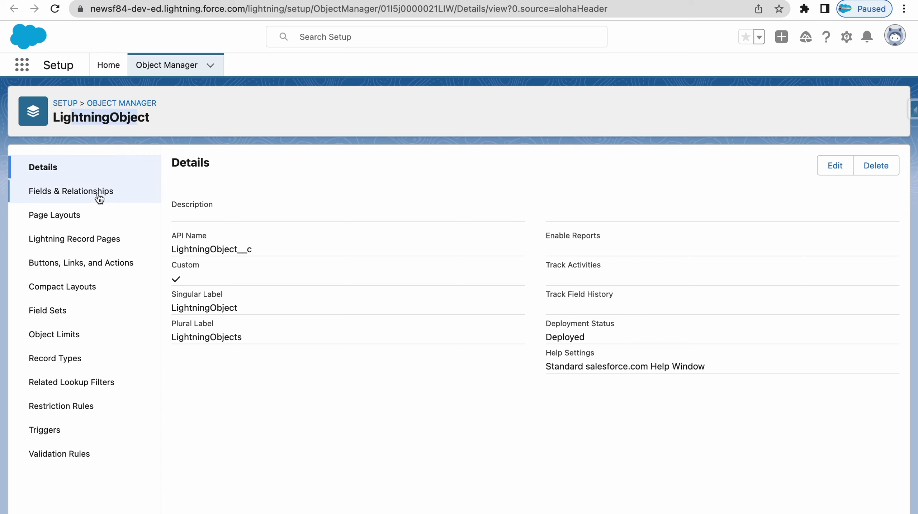
click(169, 126)
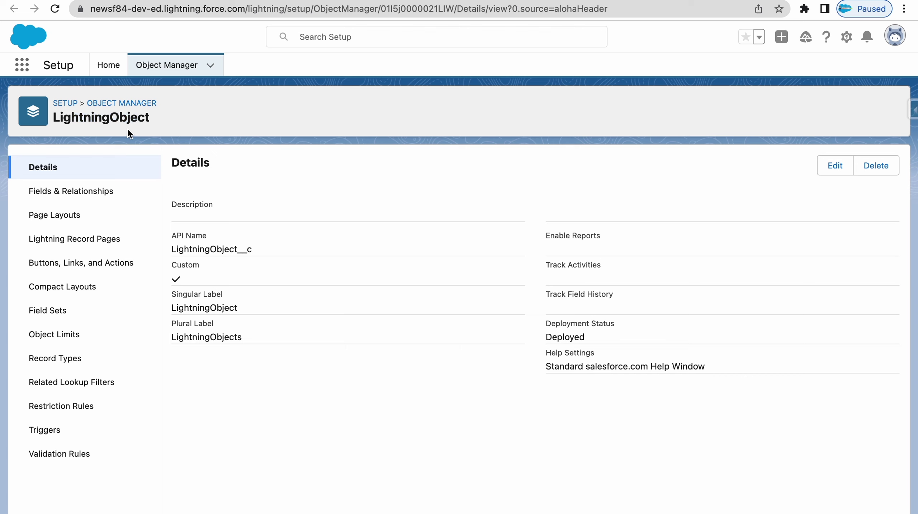
Step: Return to the Object Manager list, search it for "ligh" and open LightningObject
click(180, 64)
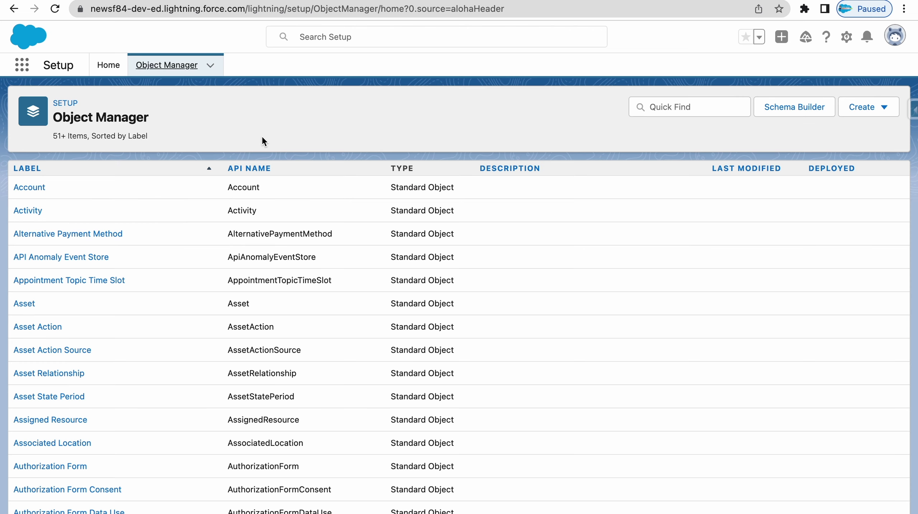
click(680, 111)
text(ligh)
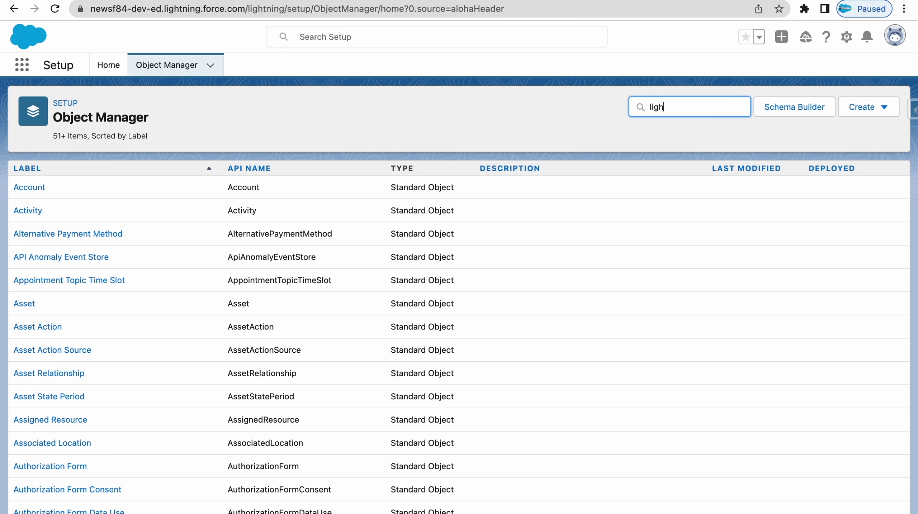
click(64, 197)
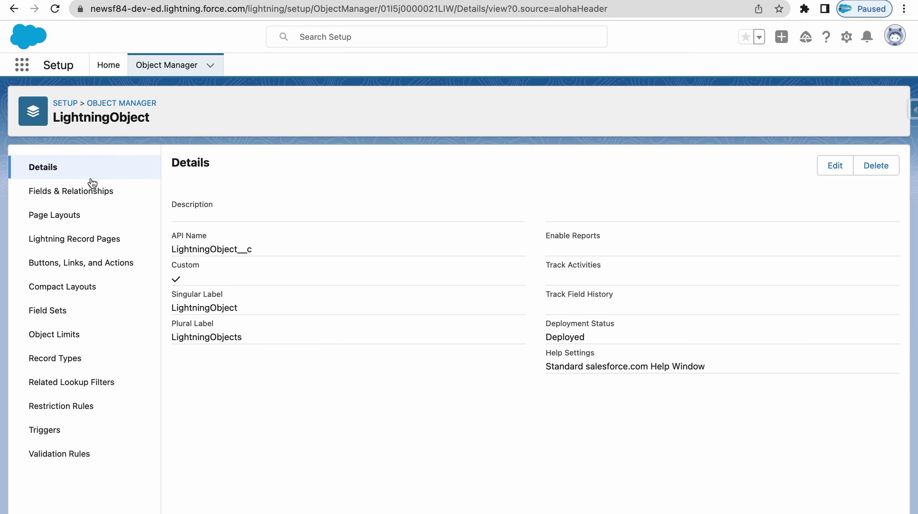
Step: Review the Fields & Relationships and Compact Layouts pages of LightningObject
click(66, 195)
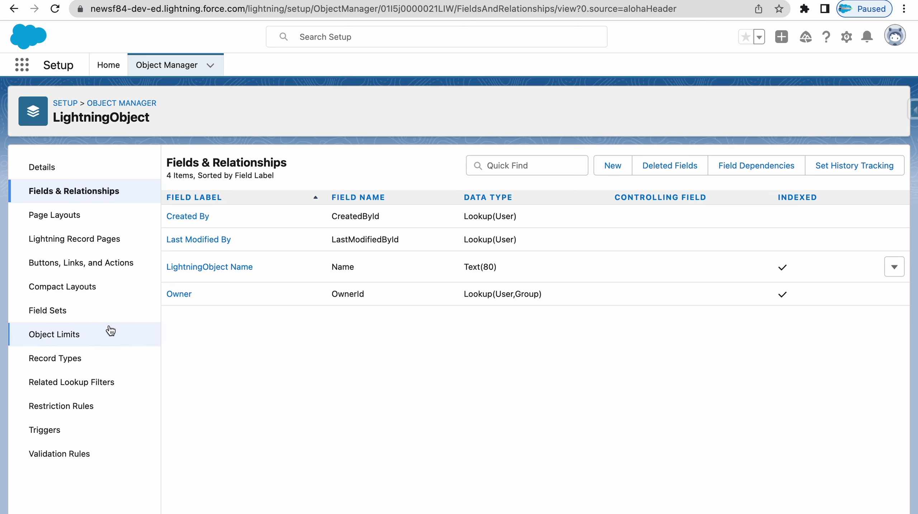
click(86, 286)
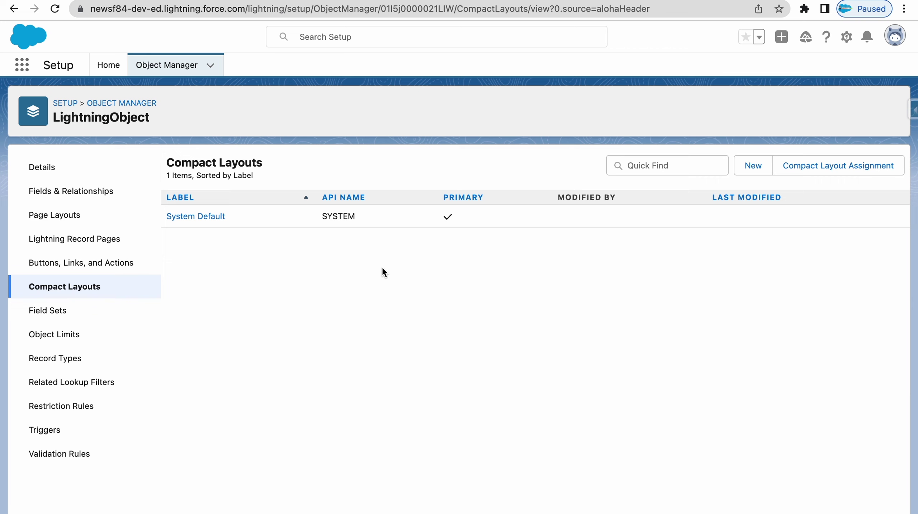
click(59, 191)
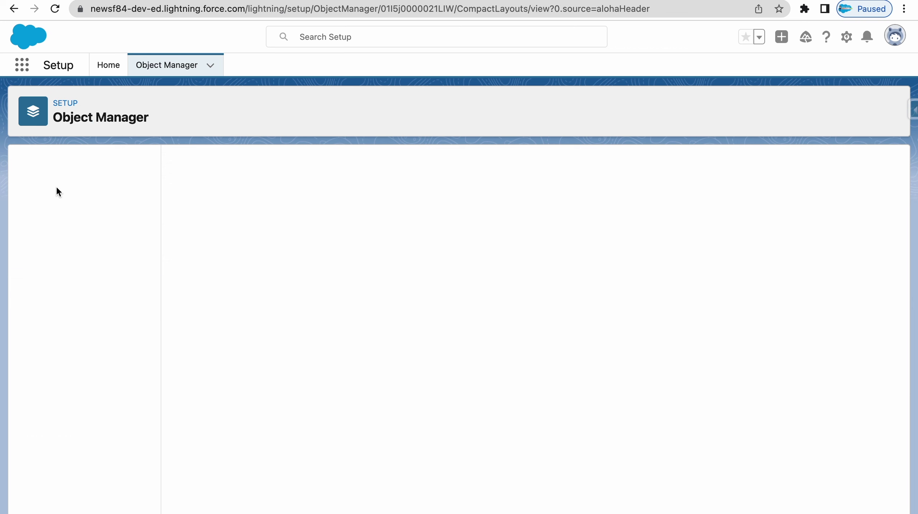
click(116, 168)
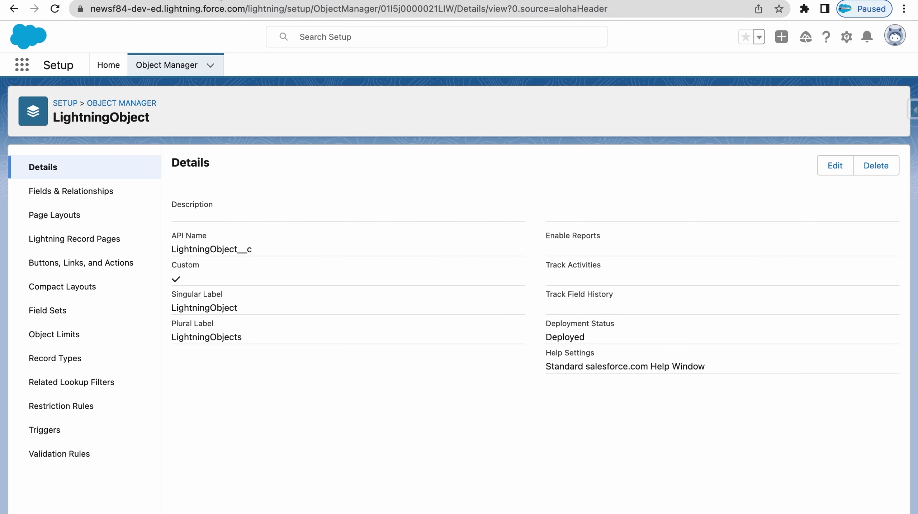
Step: Switch to Salesforce Classic and open Setup
click(895, 36)
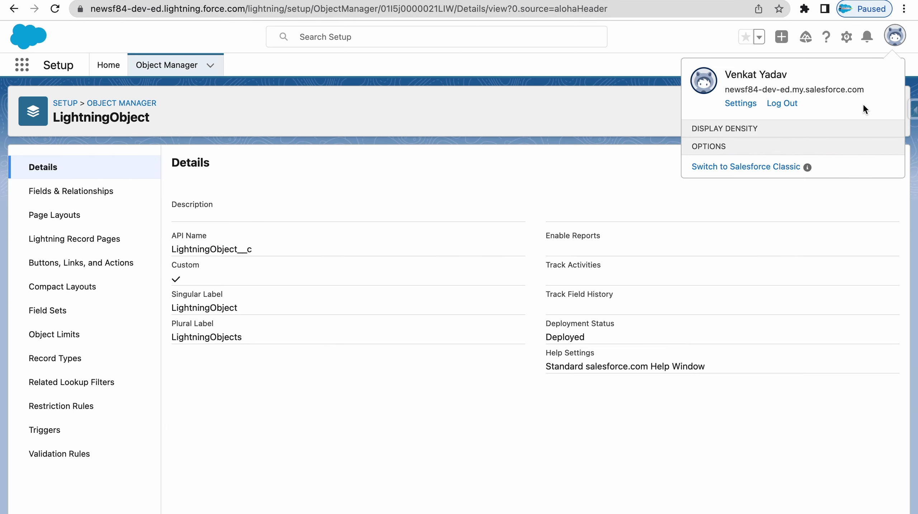
click(743, 221)
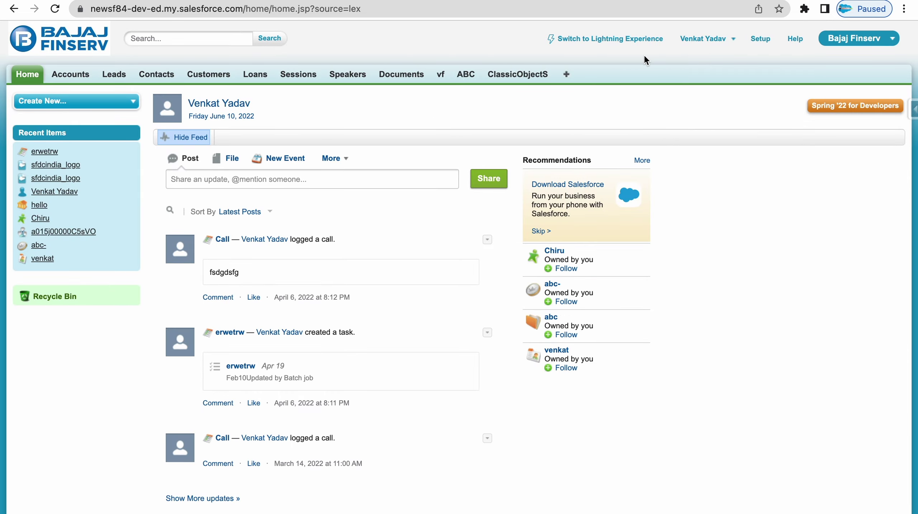
click(763, 39)
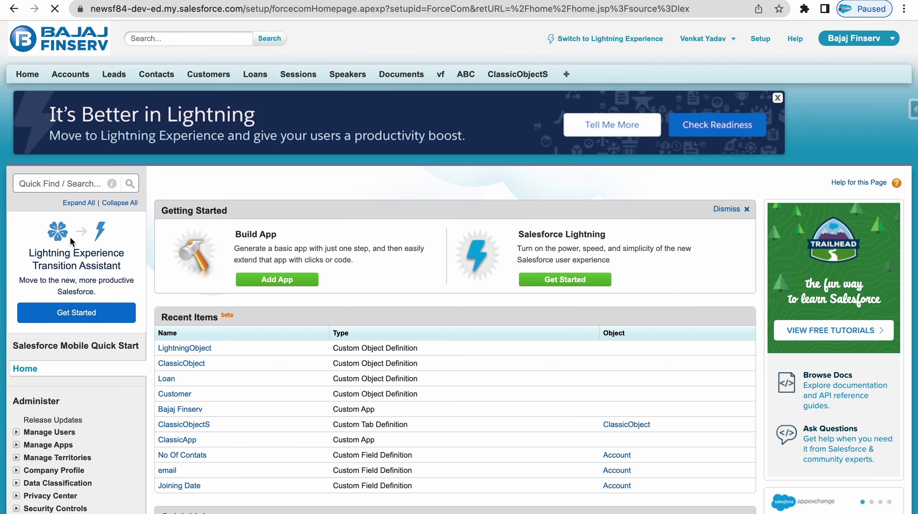
Step: Display the custom objects list under Create in Setup and open ClassicObject
scroll(71, 241, down, 15)
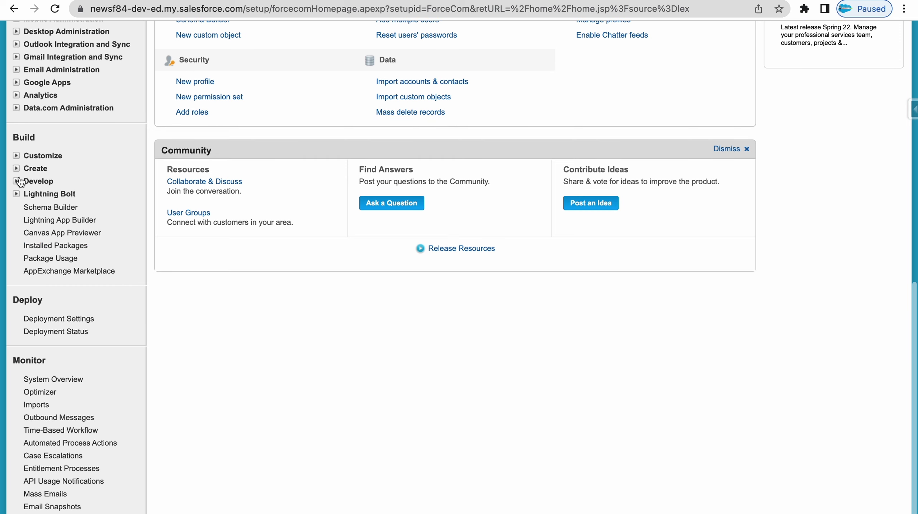
click(17, 169)
click(44, 227)
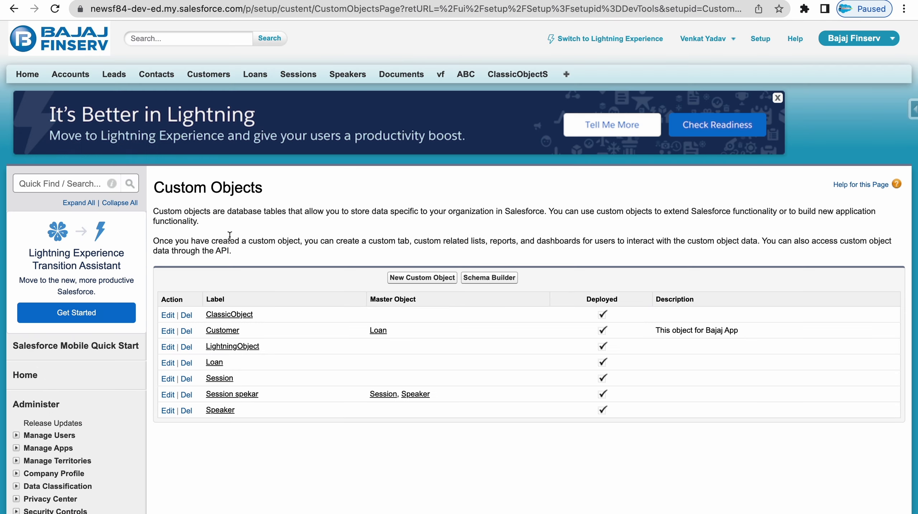
click(229, 315)
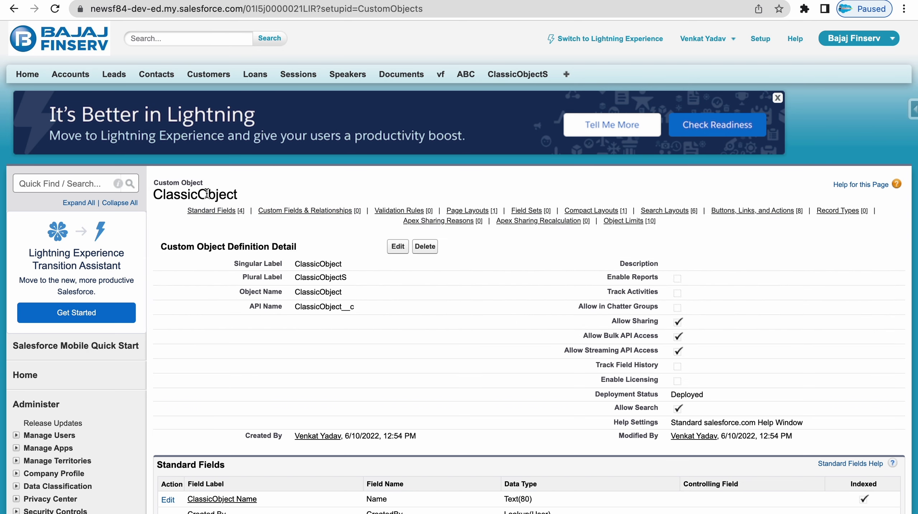
Step: Examine ClassicObject's definition page, including its Compact Layouts, Custom Fields & Relationships, and the other related sections
mouse_move(278, 216)
mouse_move(586, 213)
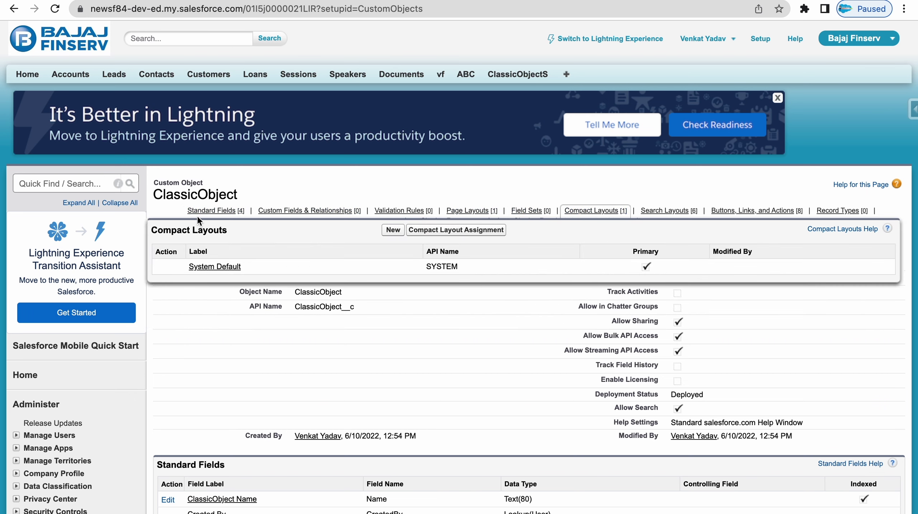
click(295, 212)
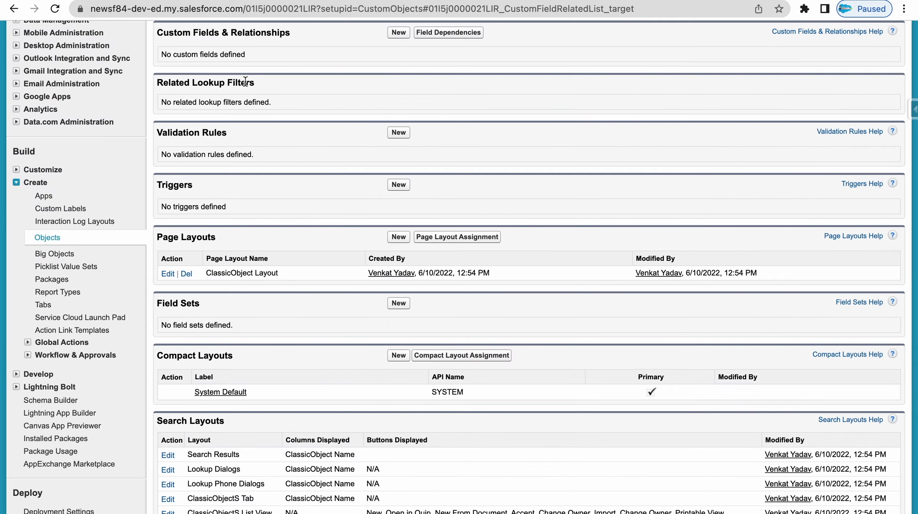
scroll(246, 82, up, 2)
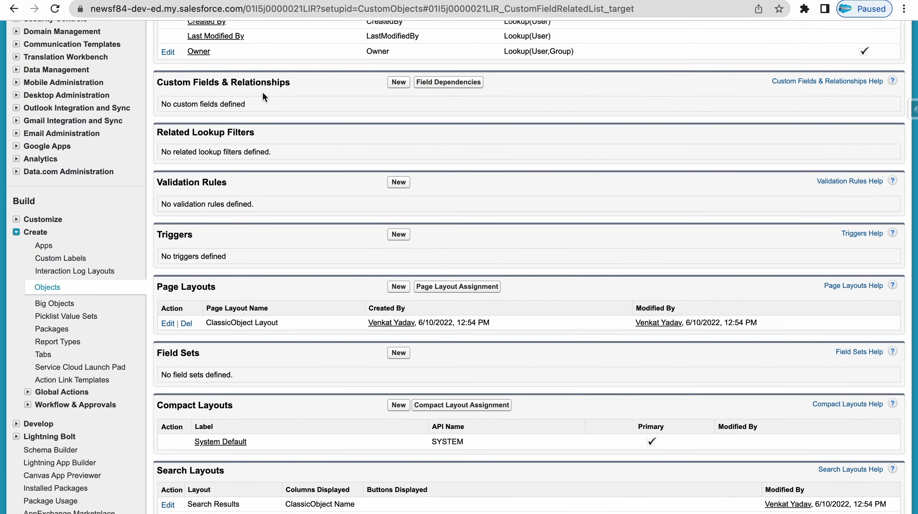
scroll(262, 93, up, 2)
scroll(261, 96, down, 8)
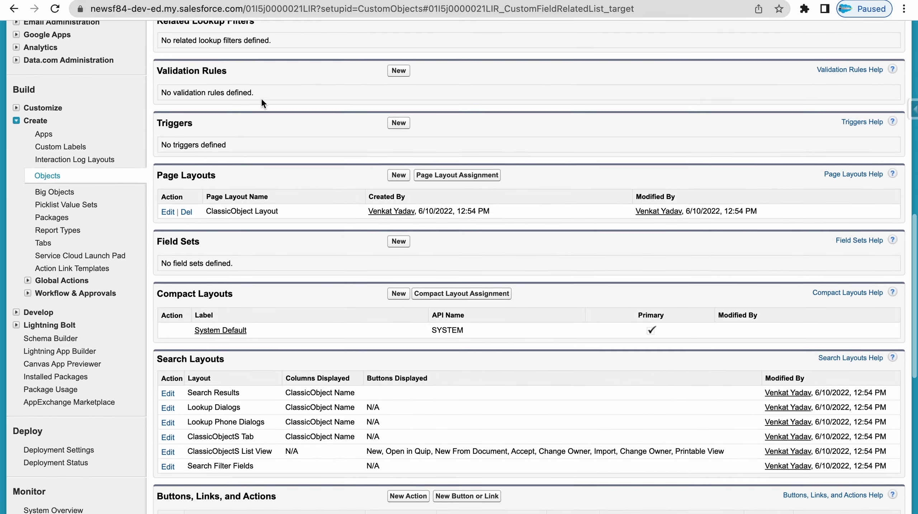
scroll(262, 102, down, 10)
scroll(265, 106, up, 20)
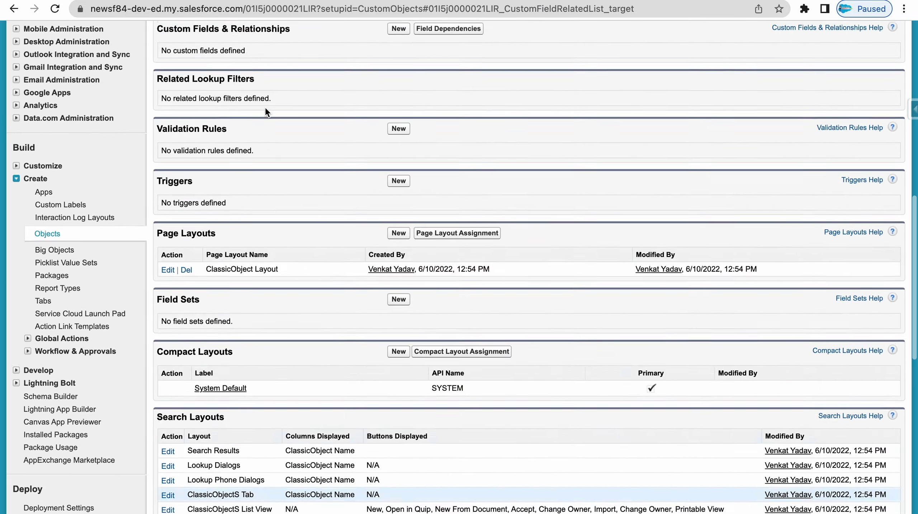
scroll(356, 35, up, 2)
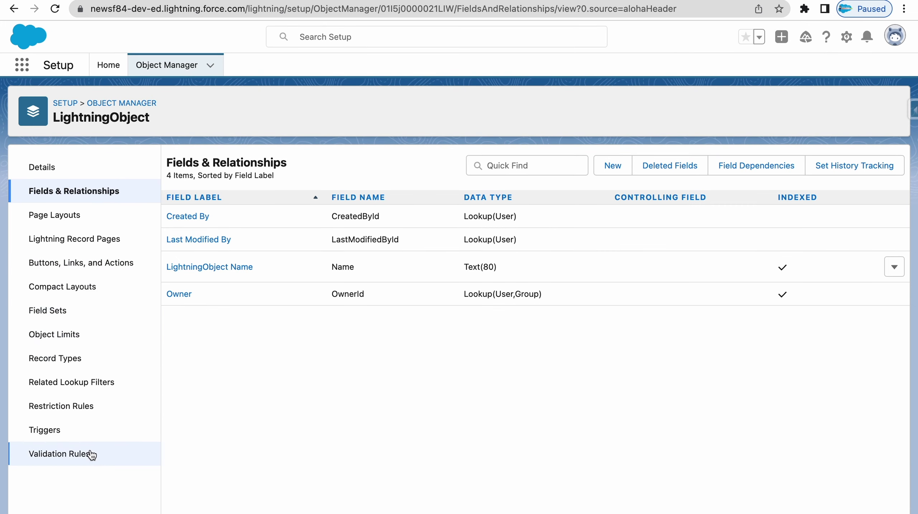
Step: Switch to the Lightning page of LightningObject and view its Triggers and Validation Rules
click(58, 432)
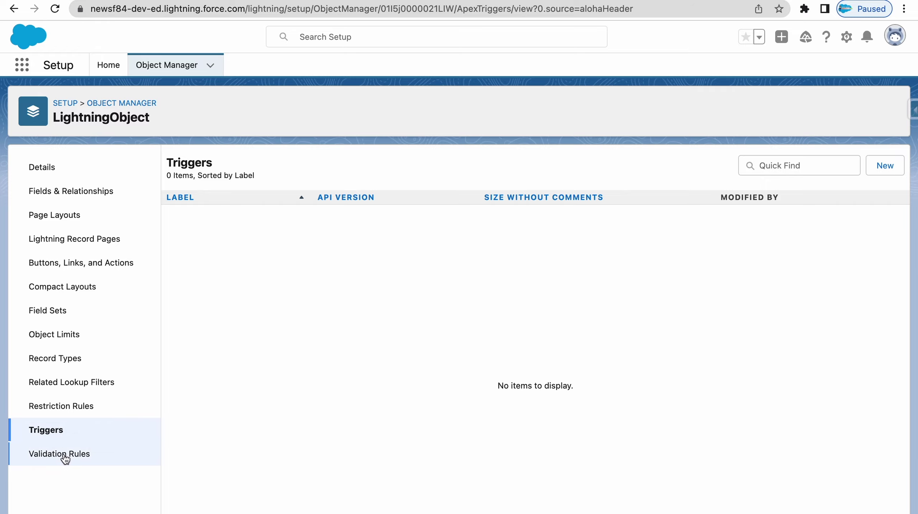
click(61, 453)
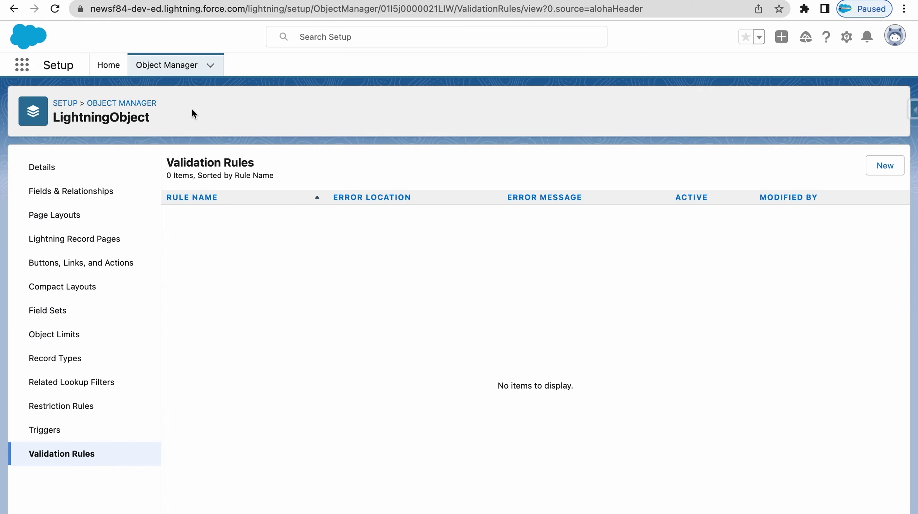
Step: Go back to ClassicObject in Salesforce Classic and look through its sections down to Object Limits
click(229, 1)
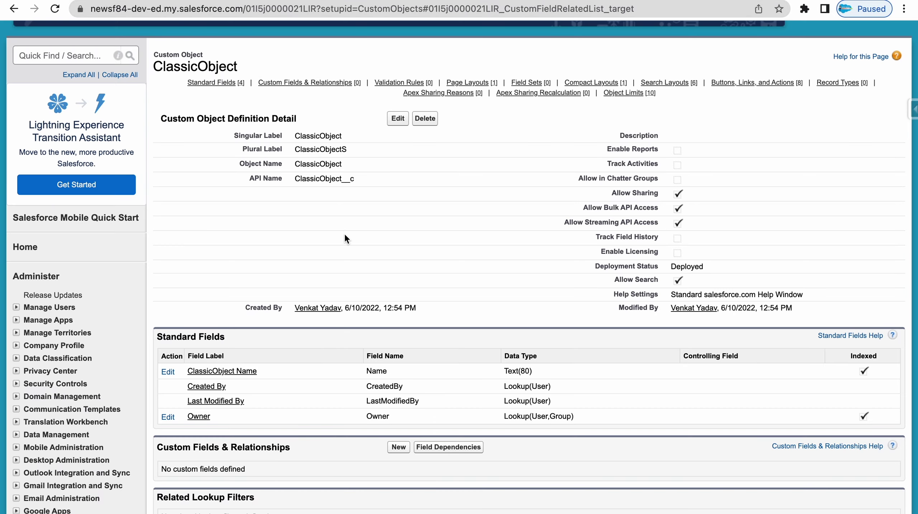
scroll(344, 233, down, 20)
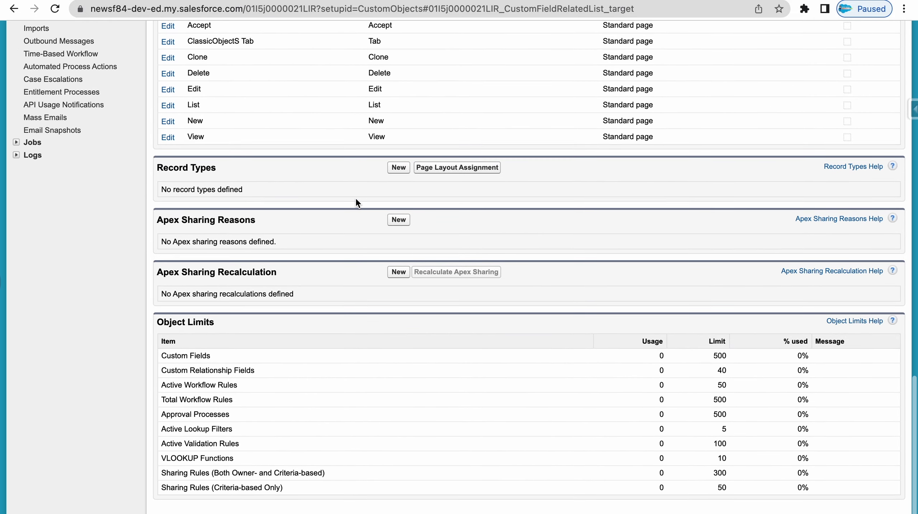
scroll(355, 196, left, 5)
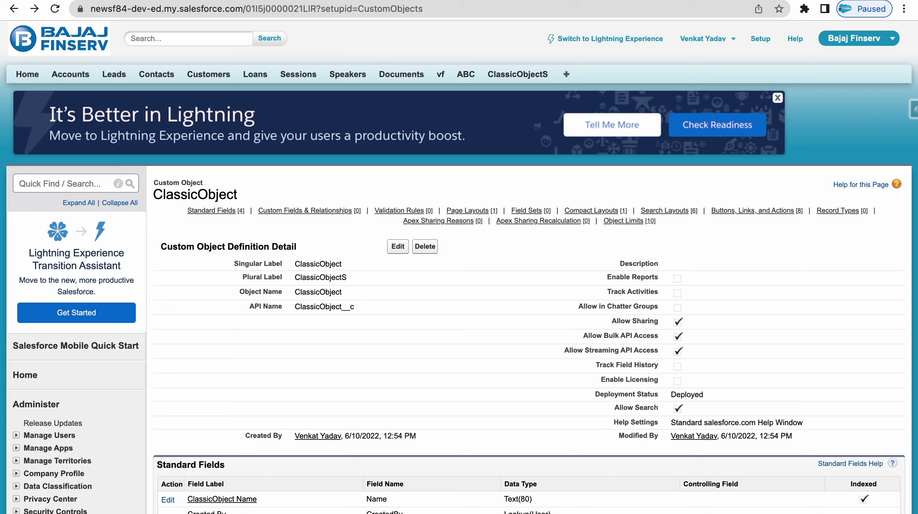
Step: Switch to the Keynote presentation and review the slides comparing object creation and custom field creation navigation in Classic and Lightning
key(super+Tab)
key(super+Tab)
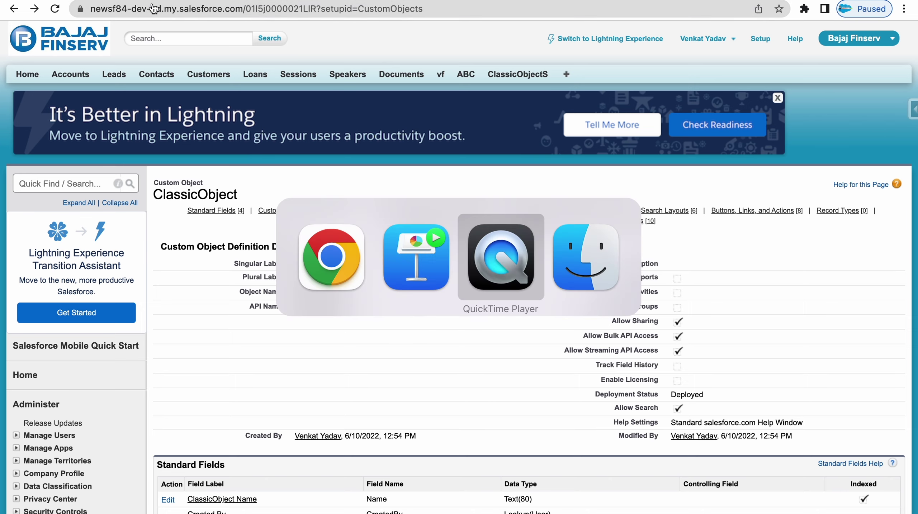
key(super+shift+Tab)
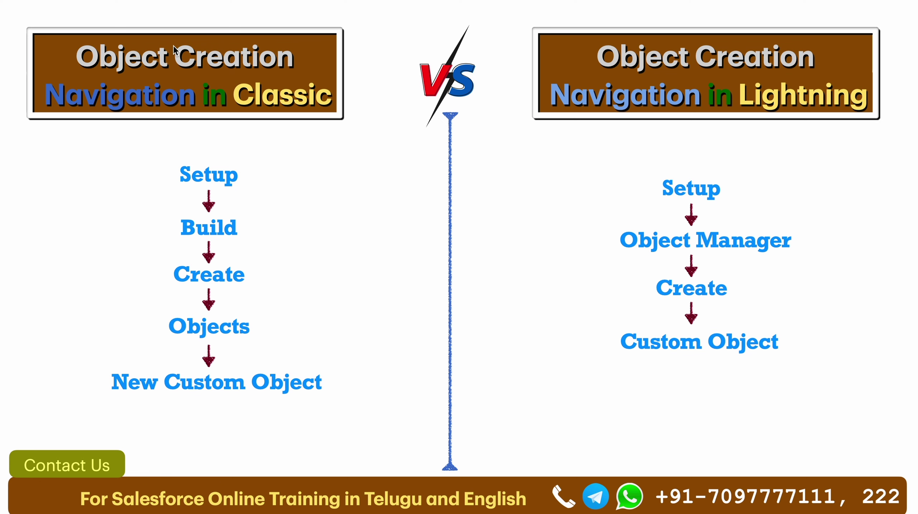
key(Right)
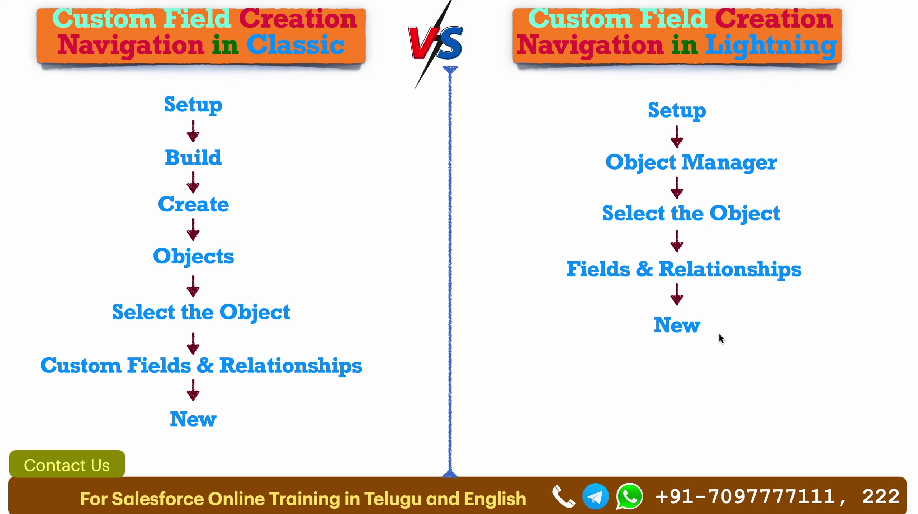
Step: Switch back to Salesforce Classic in Chrome, display the custom objects list under Create in Setup, and open ClassicObject
key(super+Tab)
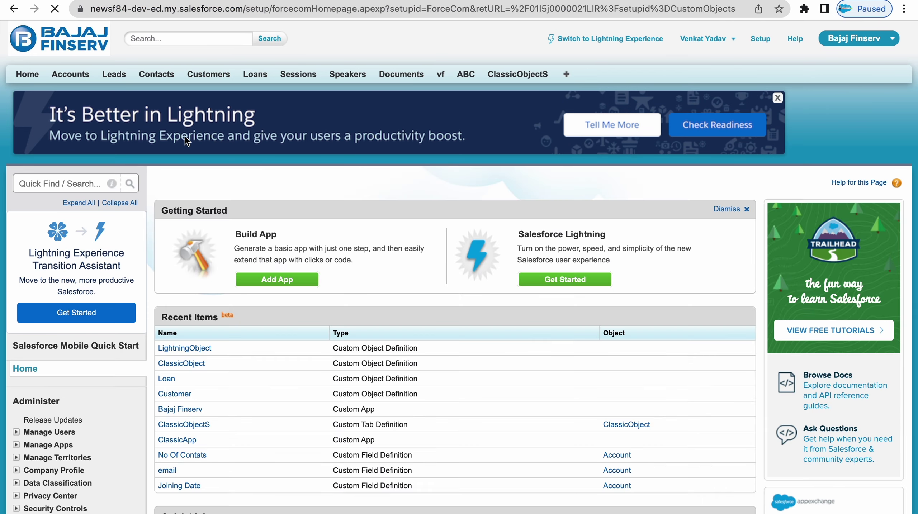
scroll(116, 185, down, 15)
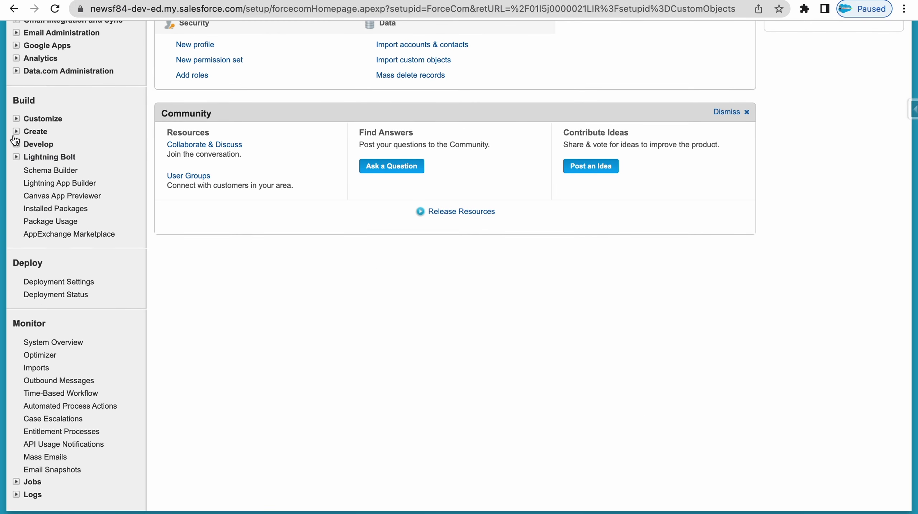
click(16, 132)
click(47, 183)
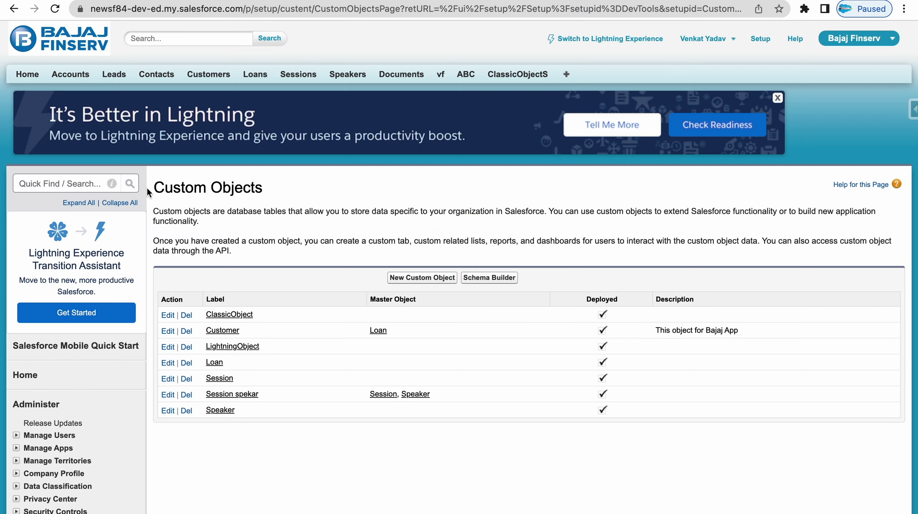
scroll(234, 202, down, 5)
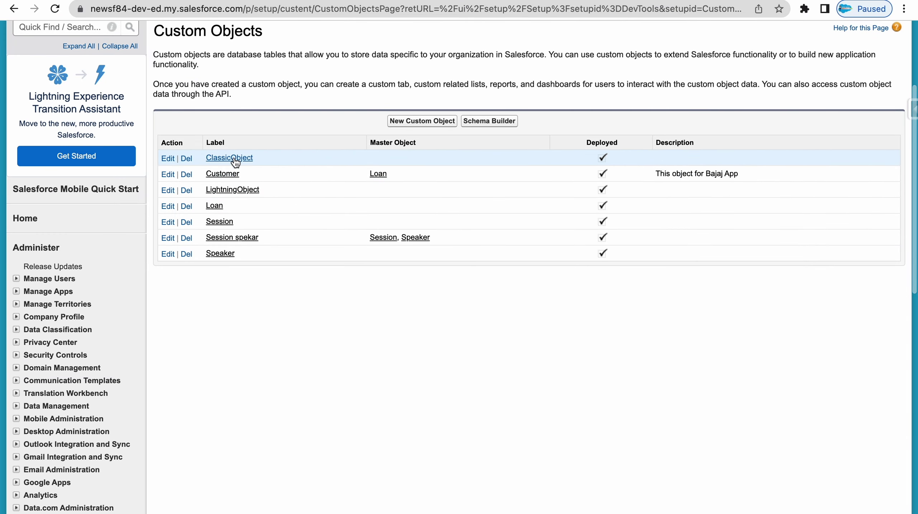
click(235, 163)
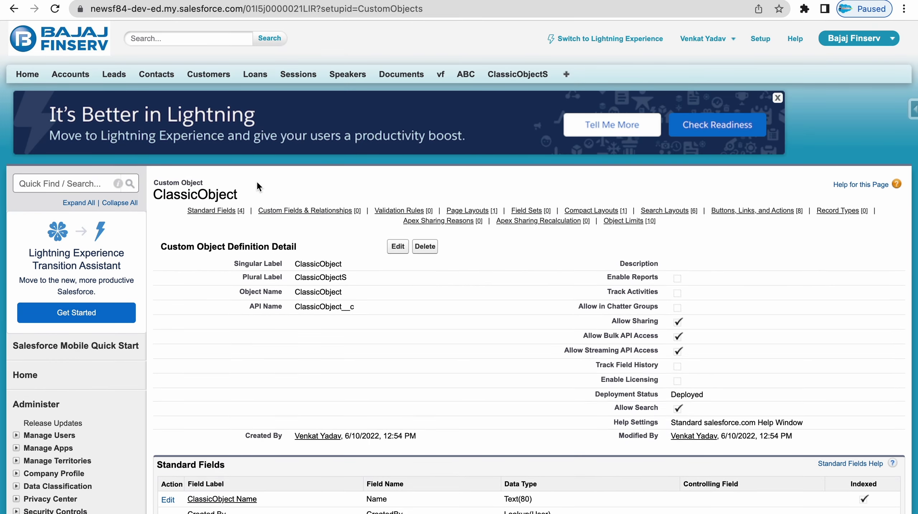
Step: Start a new custom field under ClassicObject's Custom Fields & Relationships with the Phone data type and continue to its details
mouse_move(270, 210)
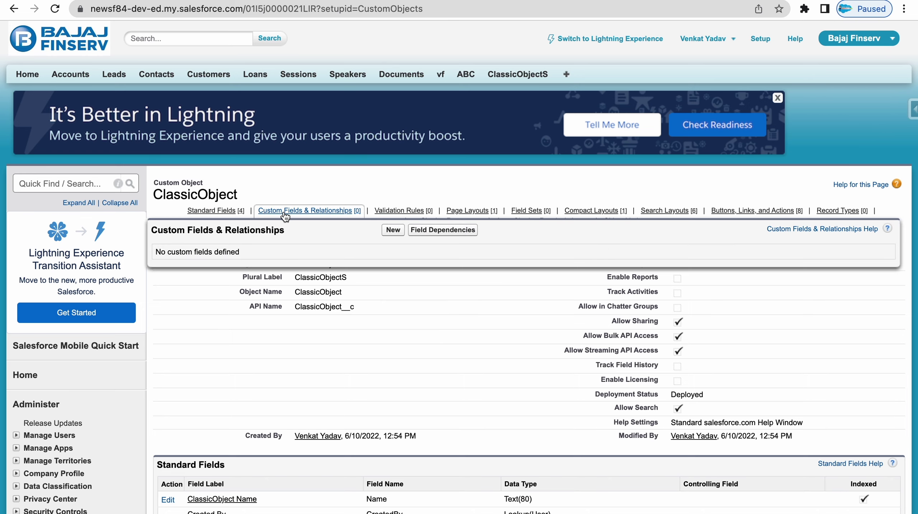
click(285, 212)
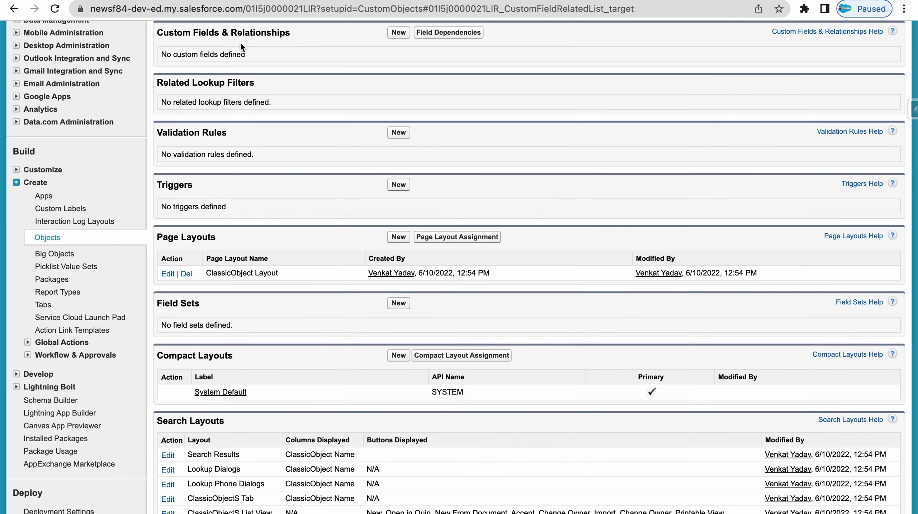
click(396, 33)
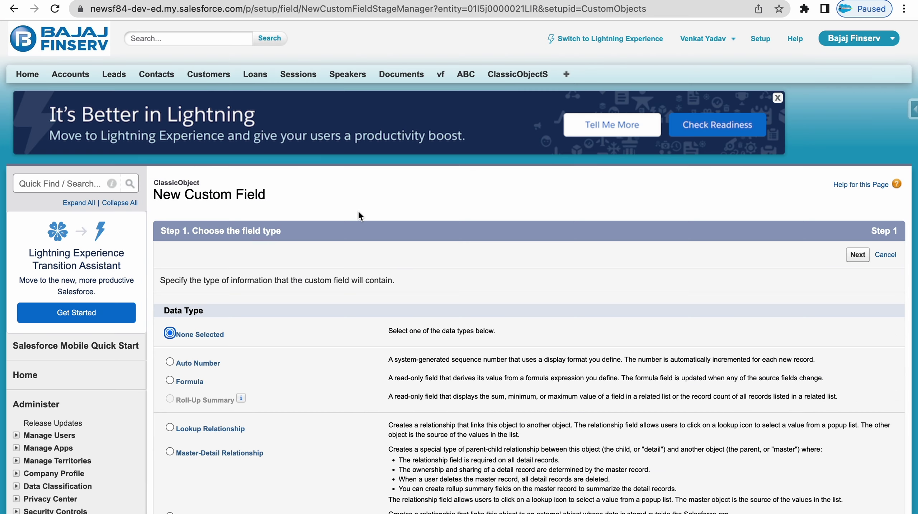
scroll(357, 230, down, 1)
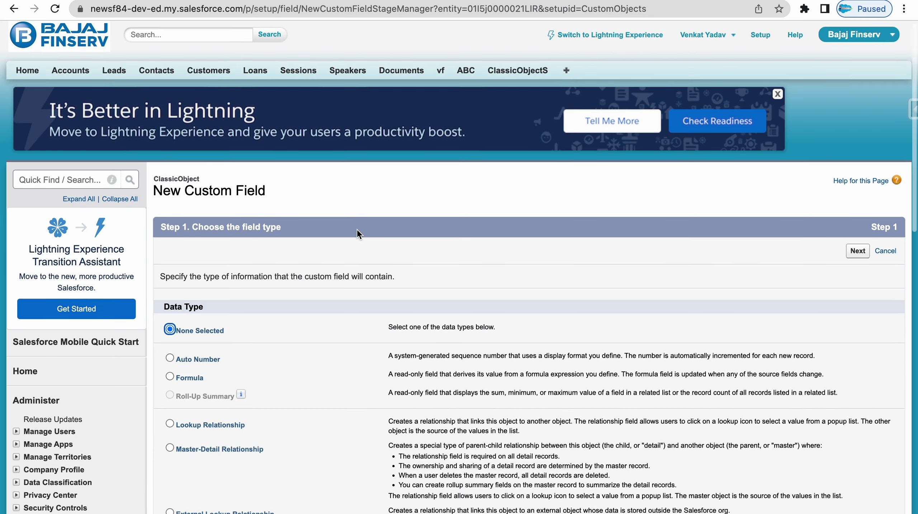
scroll(357, 230, down, 10)
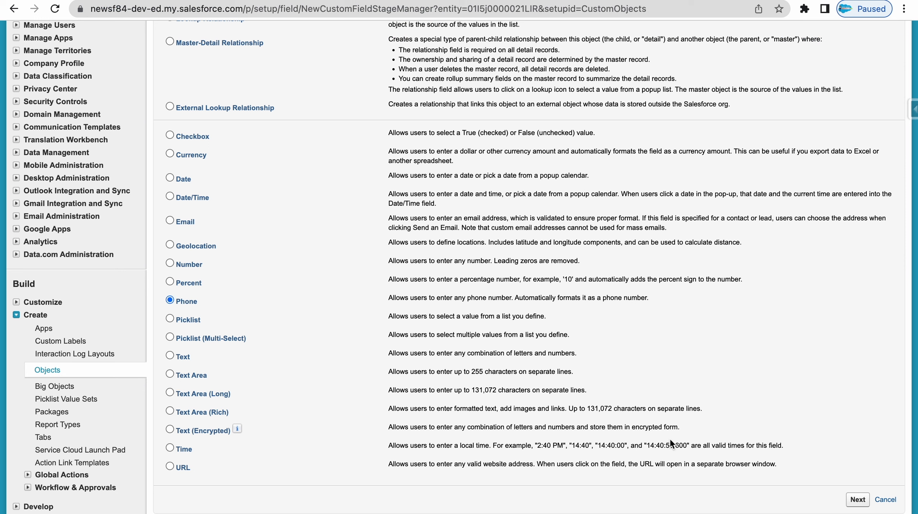
click(858, 499)
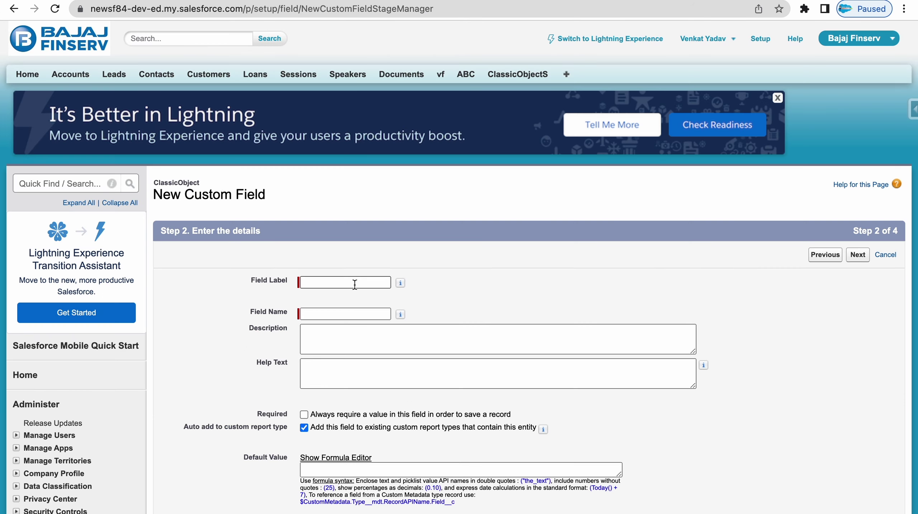
Step: Enter Phone as the field label and field name, and make the field always require a value to save a record
click(354, 284)
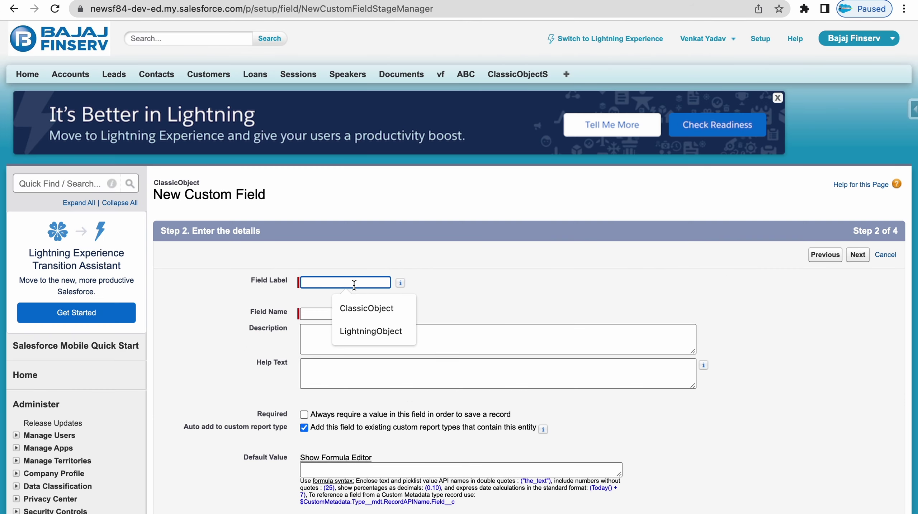
text(Phone)
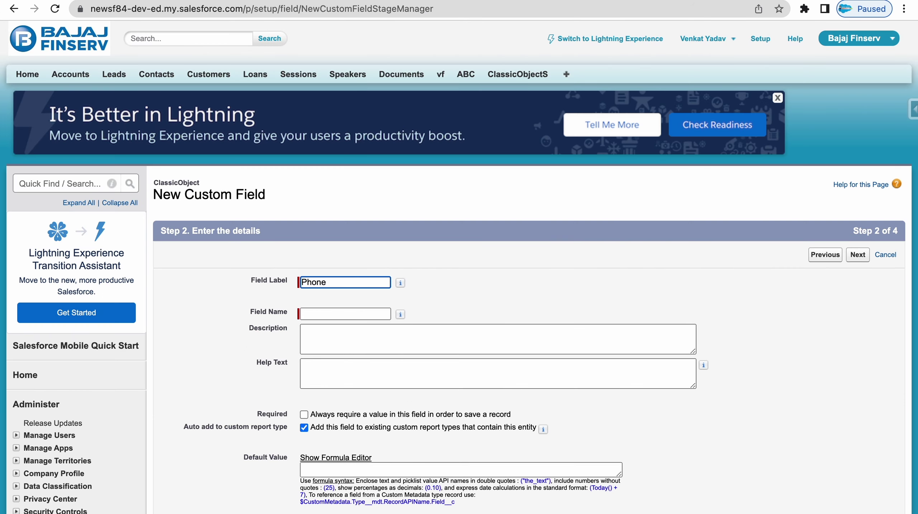
key(Tab)
scroll(484, 322, down, 2)
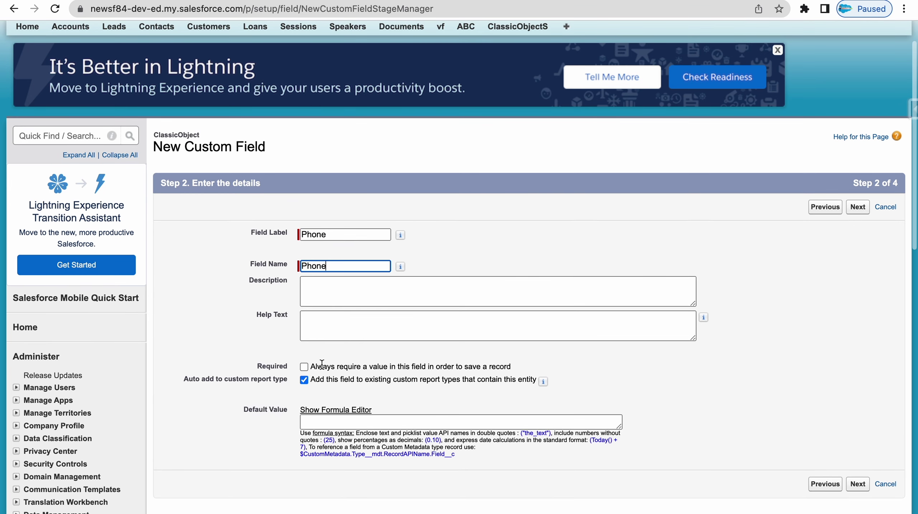
click(305, 366)
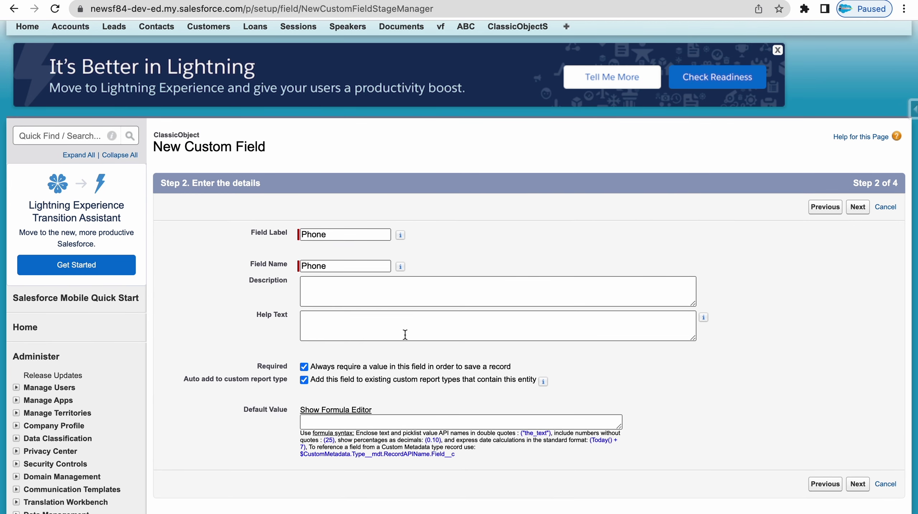
click(350, 289)
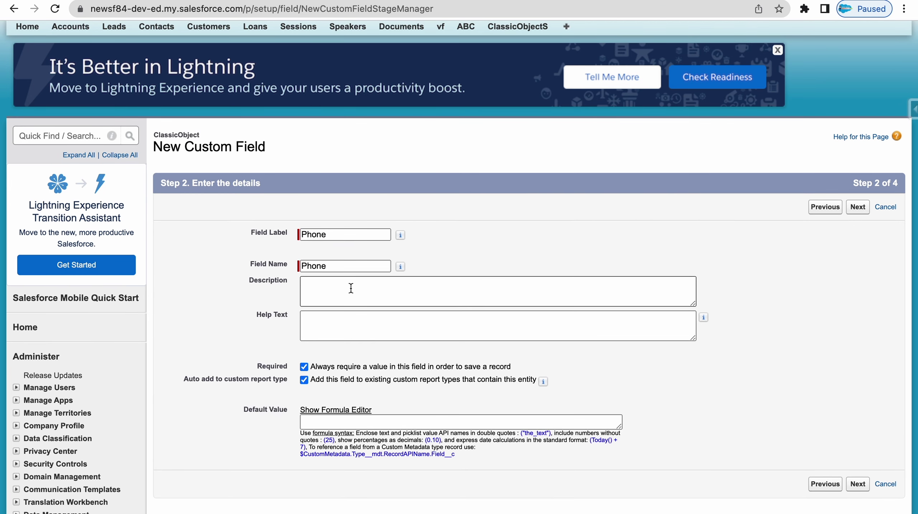
click(350, 319)
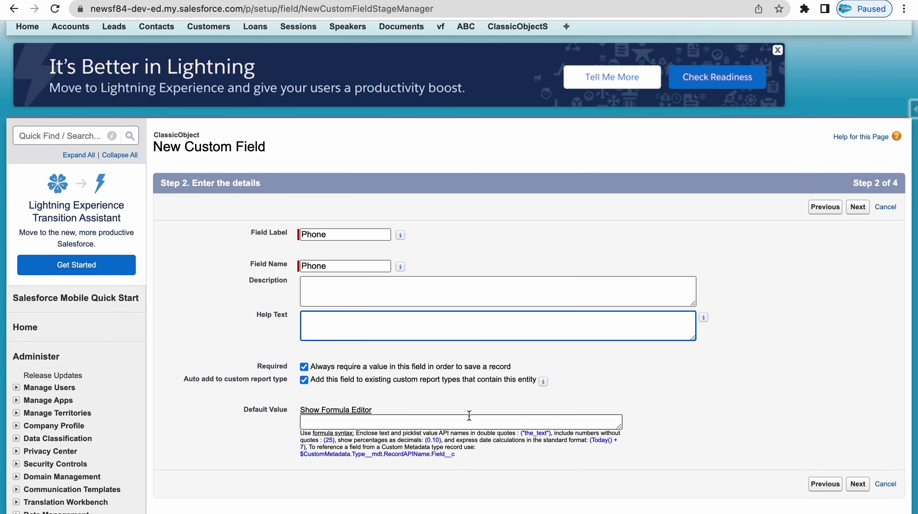
Step: Accept the default field-level security and page layout settings and save the Phone field on ClassicObject
click(865, 211)
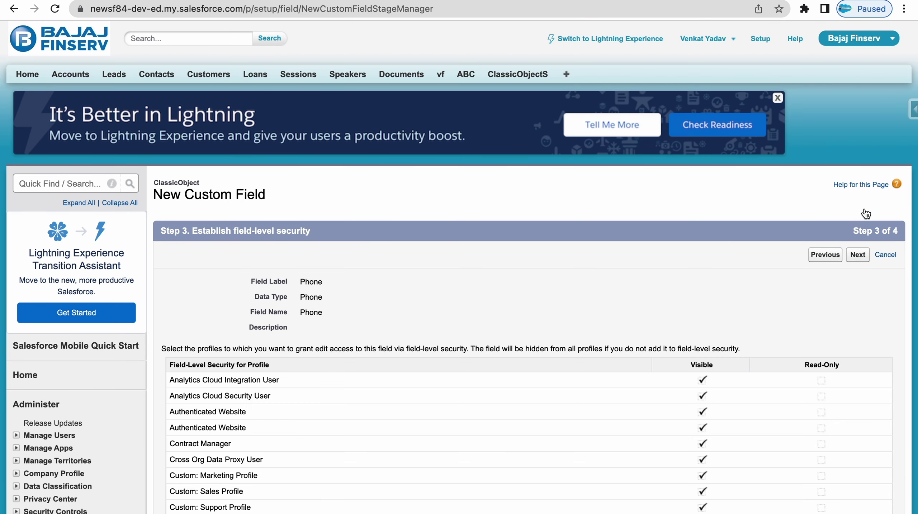
click(859, 255)
click(856, 258)
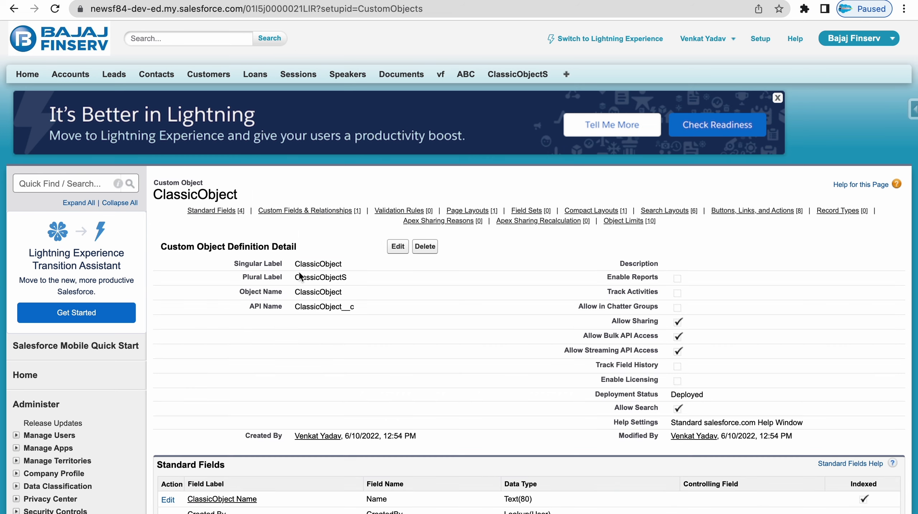
Step: Check the Phone field in ClassicObject's Custom Fields & Relationships section
click(318, 211)
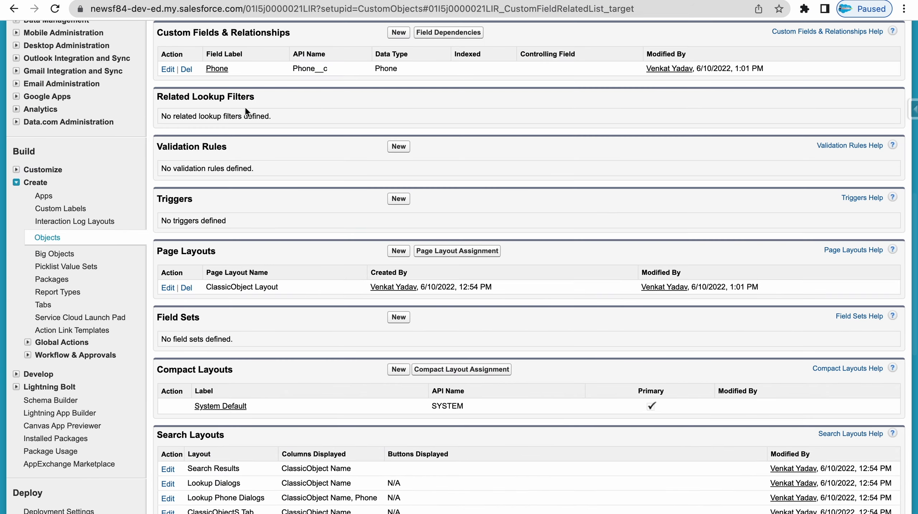
drag(233, 68, 208, 72)
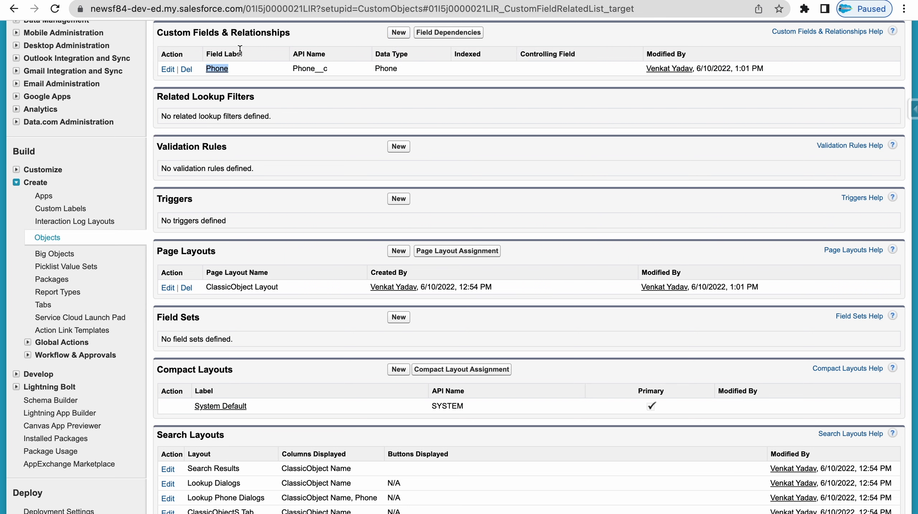
drag(183, 33, 255, 34)
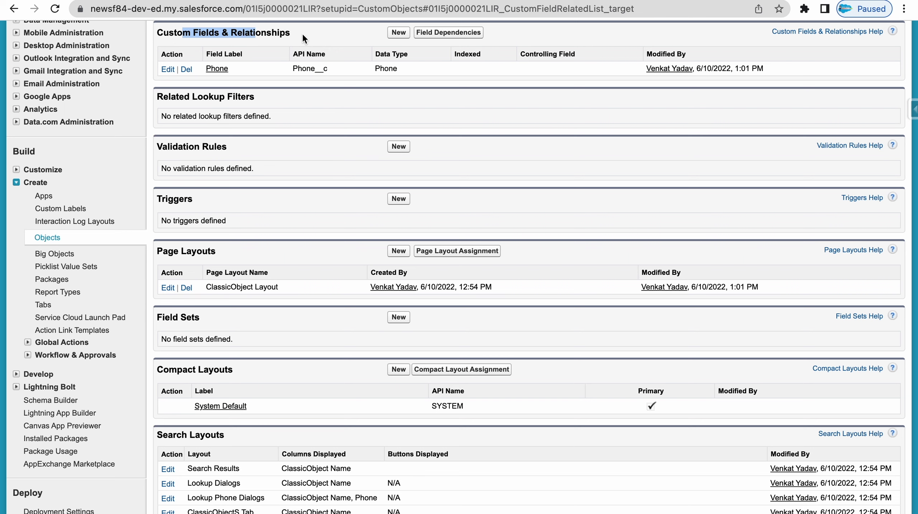
click(303, 33)
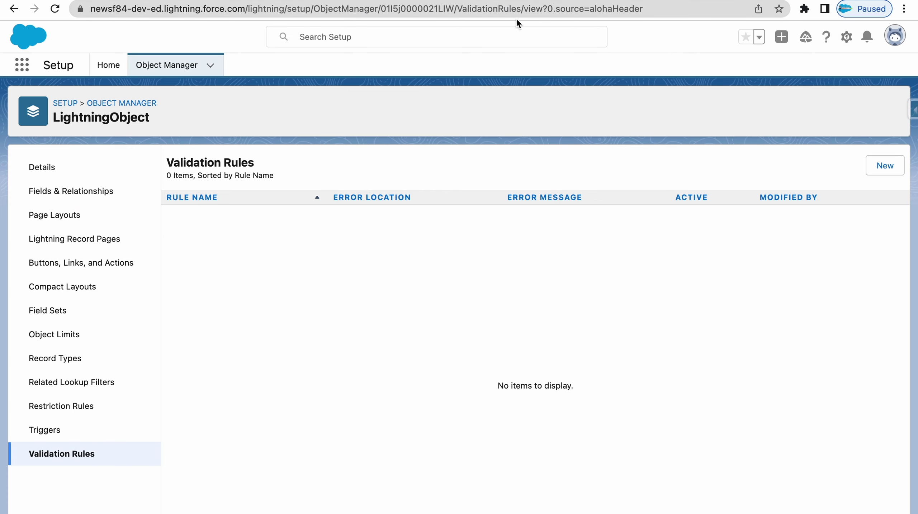
Step: In Lightning's Object Manager, search for "light", open LightningObject, and show its Fields & Relationships
click(160, 66)
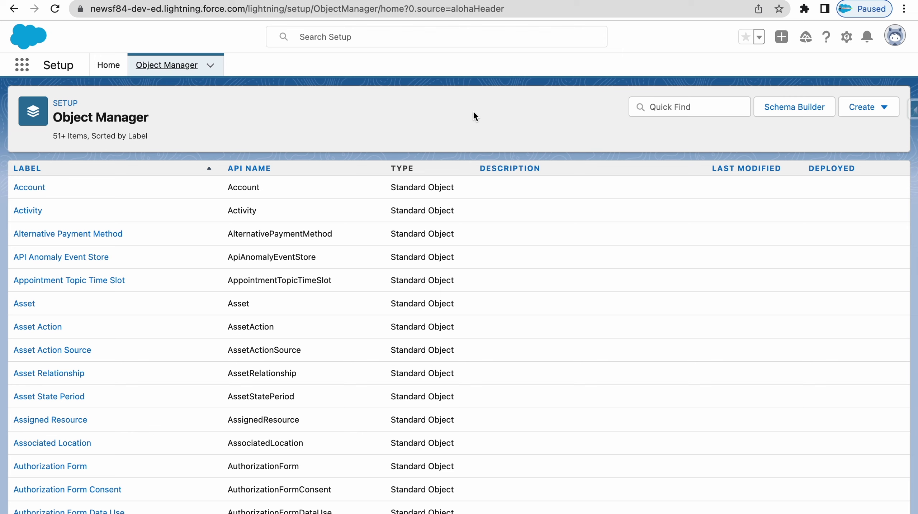
click(684, 112)
text(light)
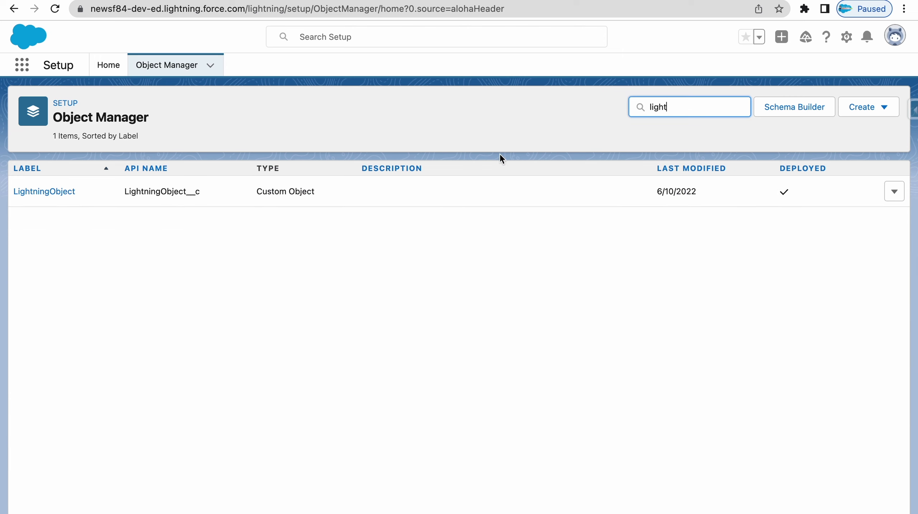
click(70, 195)
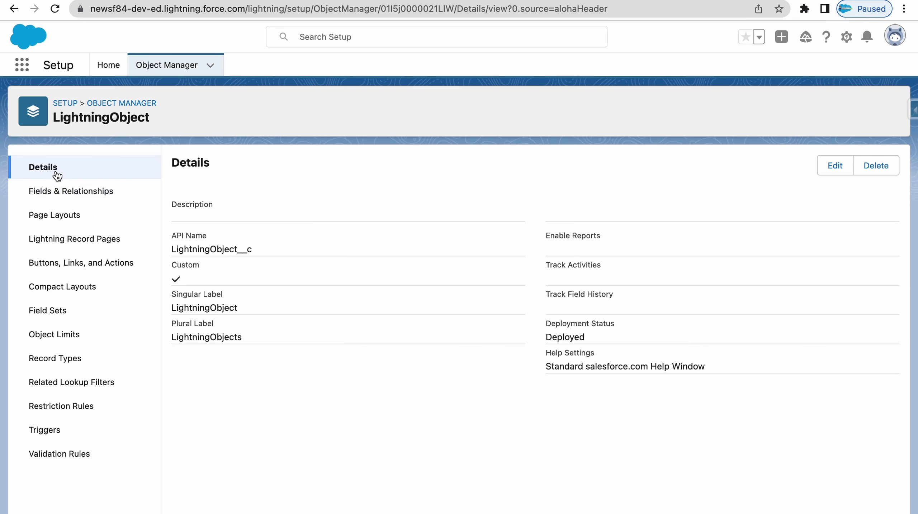
click(57, 194)
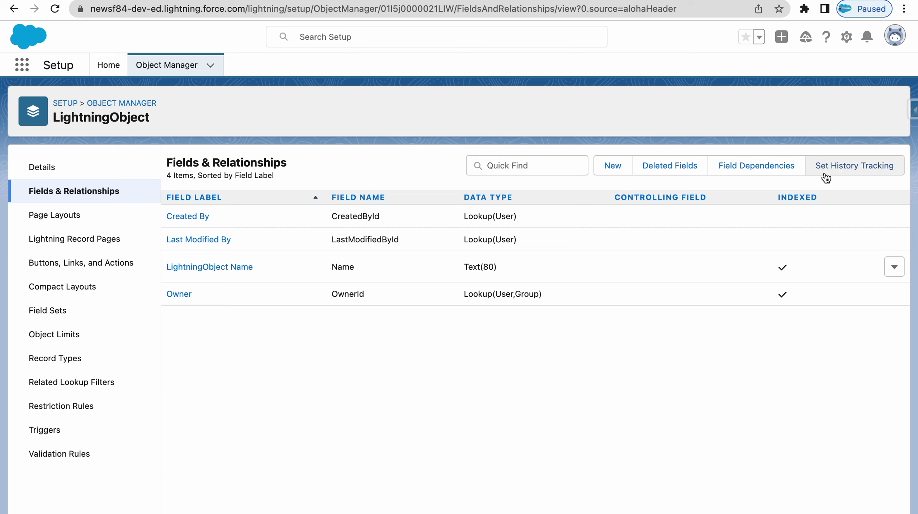
Step: Start a new custom field on LightningObject and choose Date as its data type
click(608, 169)
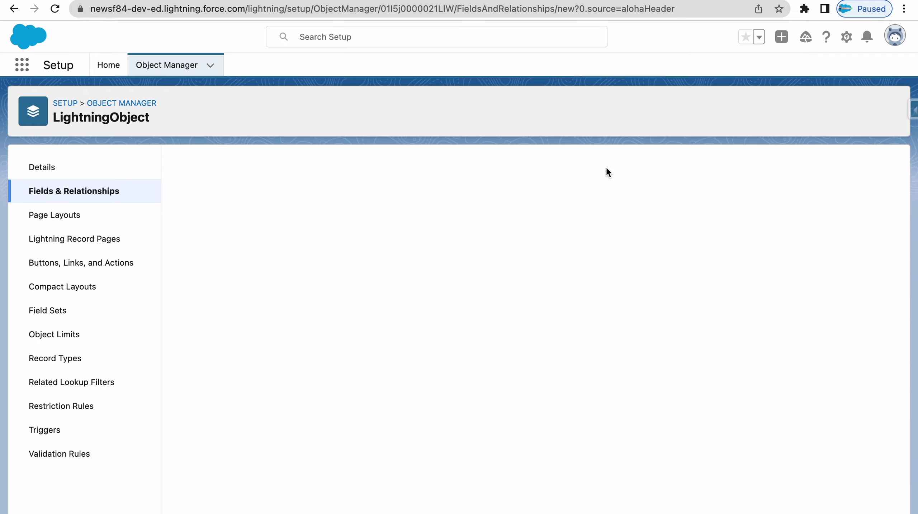
scroll(236, 244, down, 10)
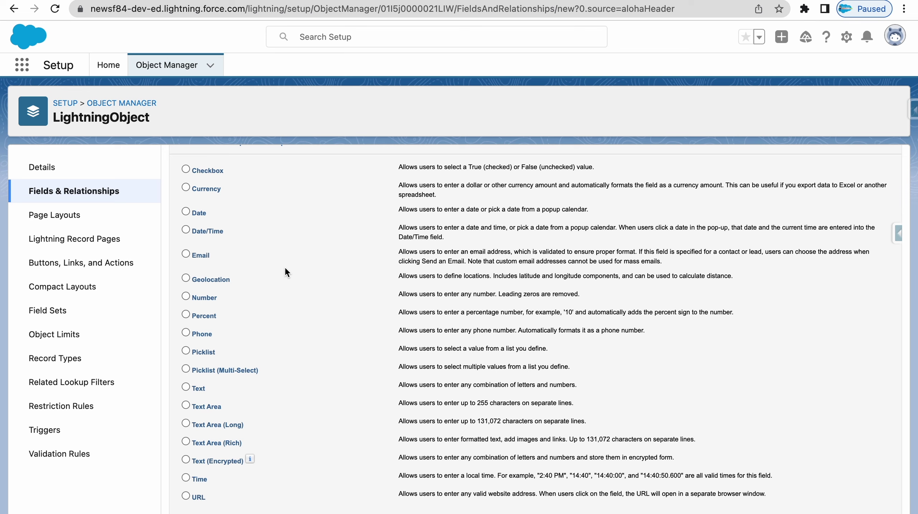
click(192, 211)
scroll(419, 267, up, 10)
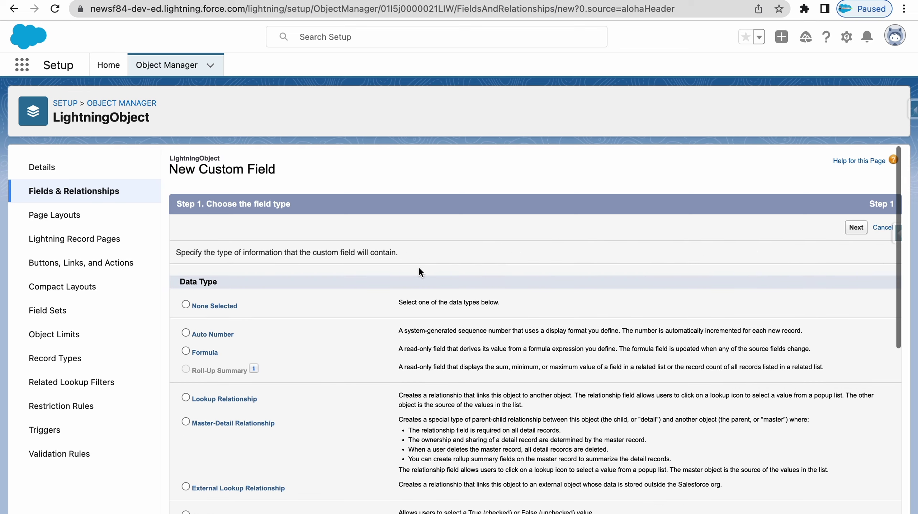
scroll(727, 252, down, 3)
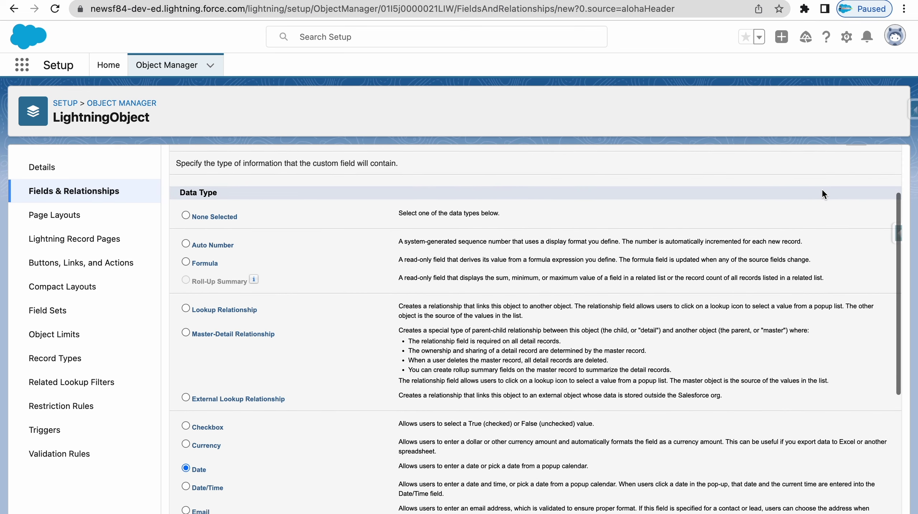
scroll(821, 192, up, 3)
scroll(433, 352, down, 2)
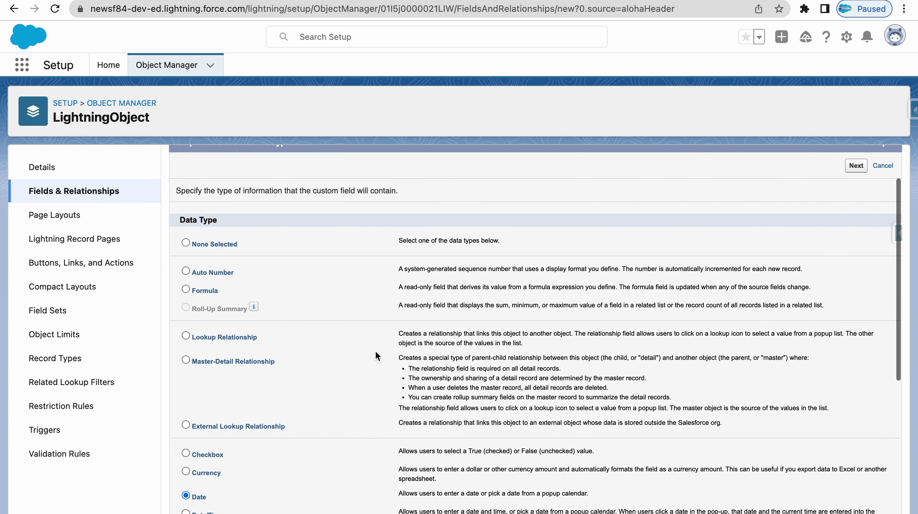
Step: Continue with the Date data type, set both the field label and field name to Date, and proceed to field-level security
scroll(762, 267, up, 2)
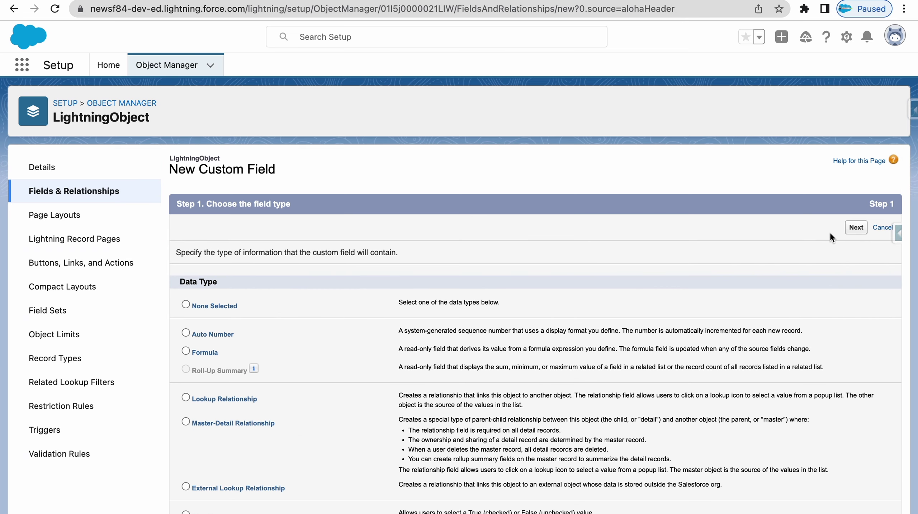
click(854, 228)
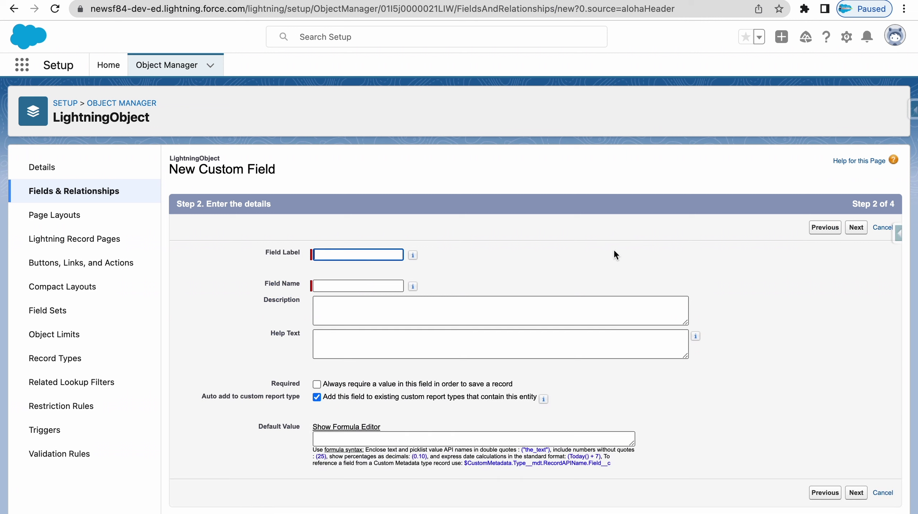
click(370, 256)
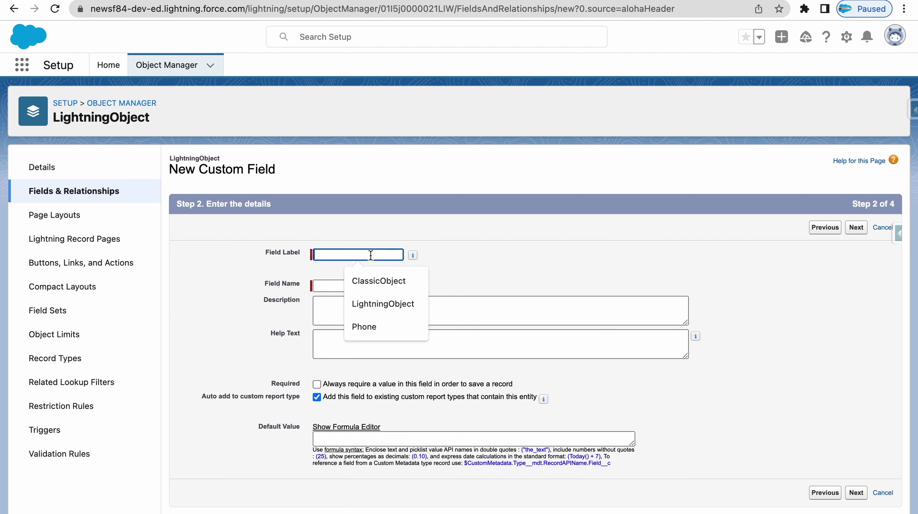
text(Date)
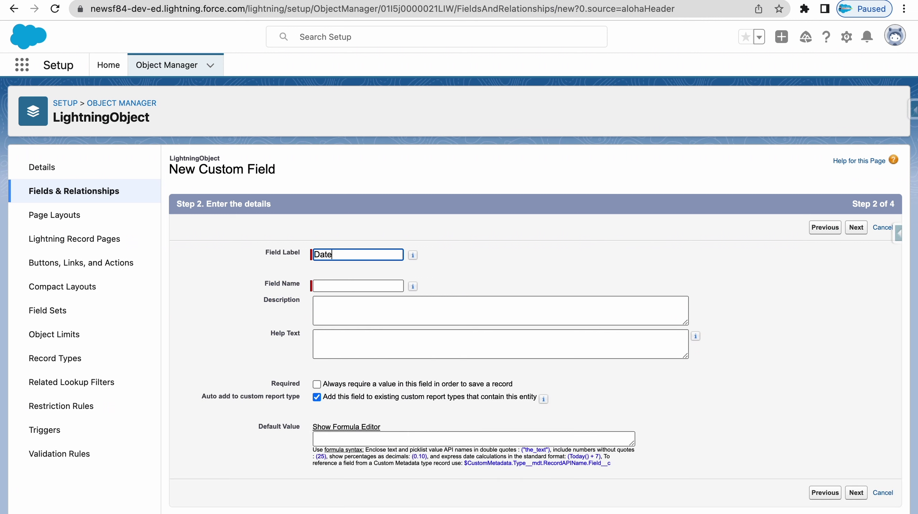
click(367, 282)
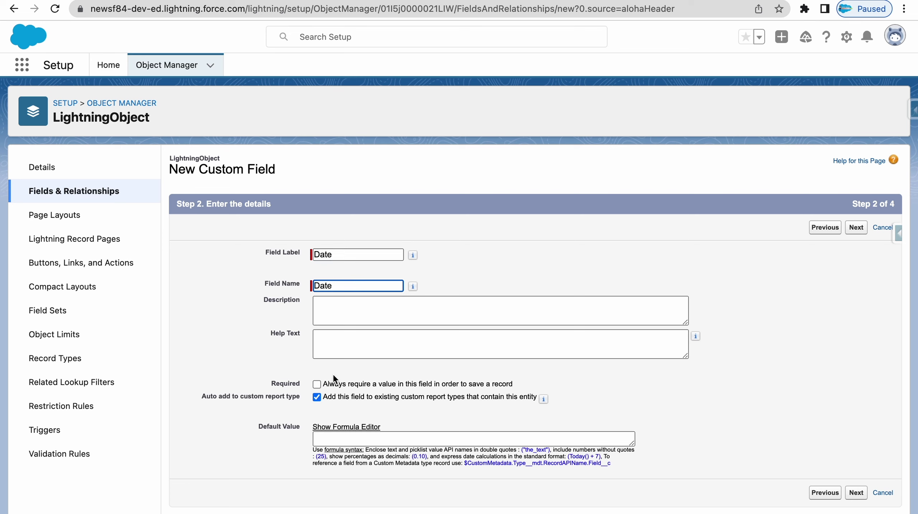
click(864, 232)
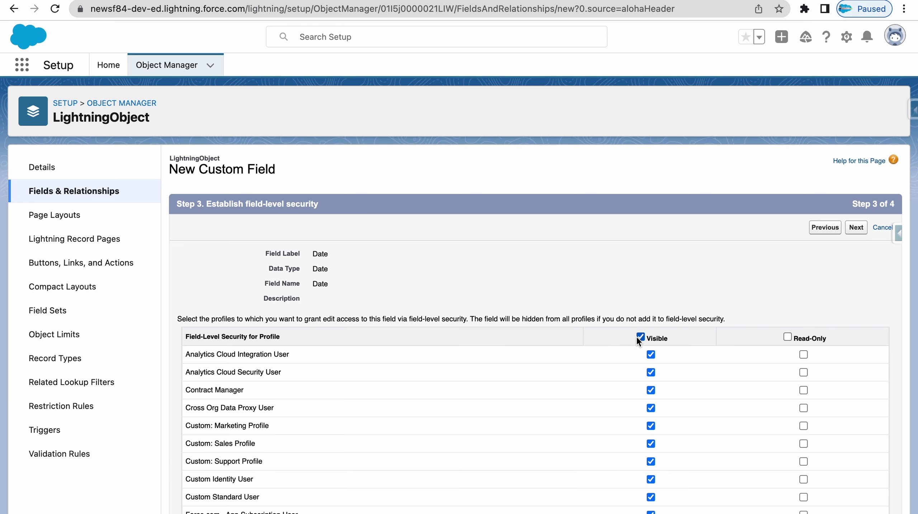
Step: Save LightningObject's Date field with the default field-level security and LightningObject Layout selected, and switch to Keynote
click(857, 231)
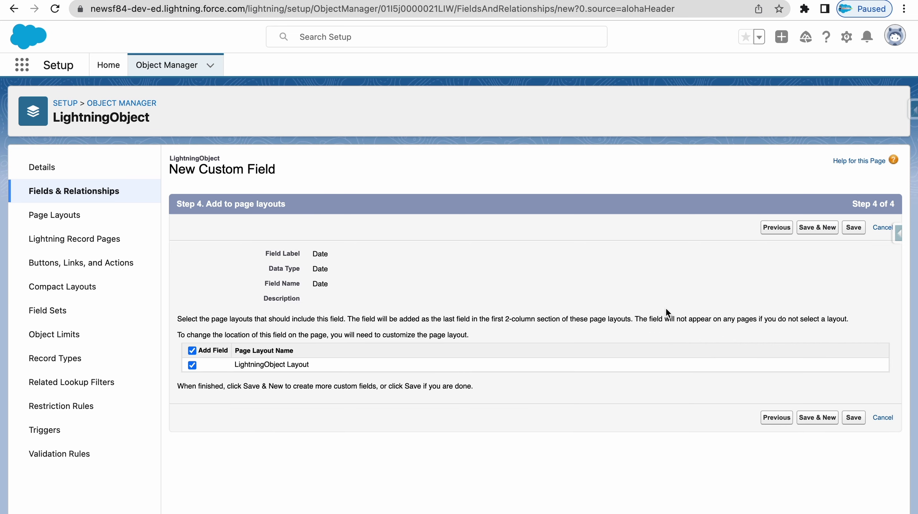
click(857, 228)
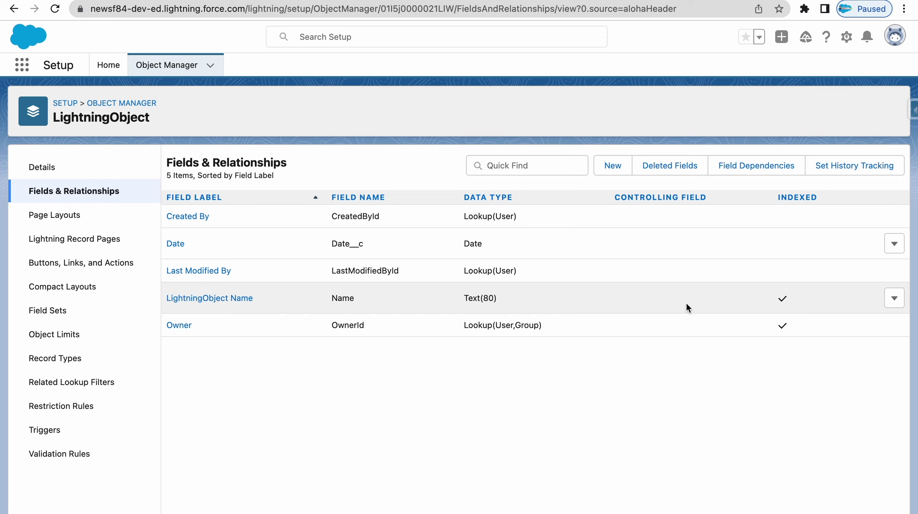
key(super+Tab)
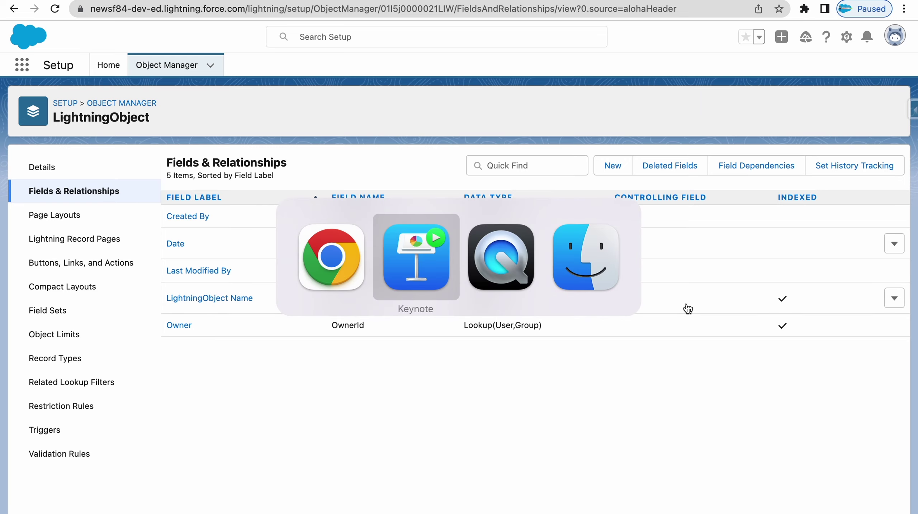